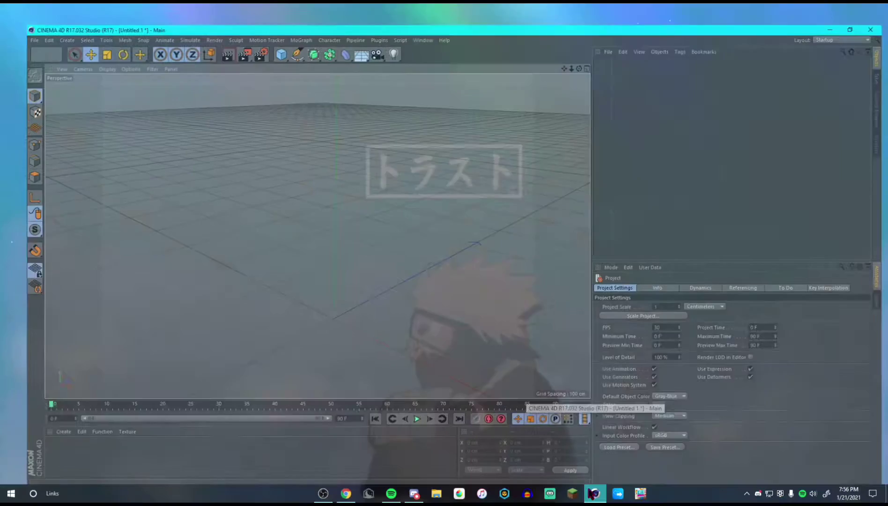
{"action": "scroll", "coordinate": [314, 301], "scroll_direction": "up", "scroll_amount": 1}
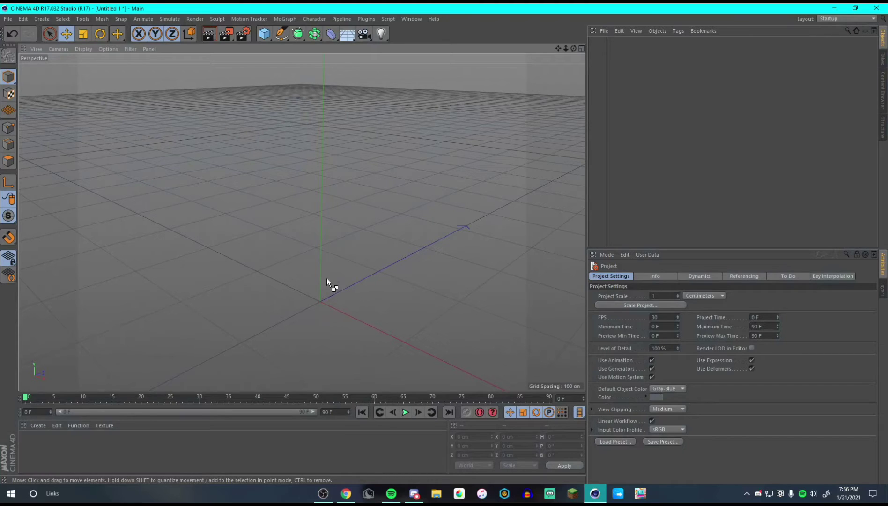
{"action": "left_click_drag", "start_coordinate": [340, 278], "coordinate": [293, 306], "text": "alt"}
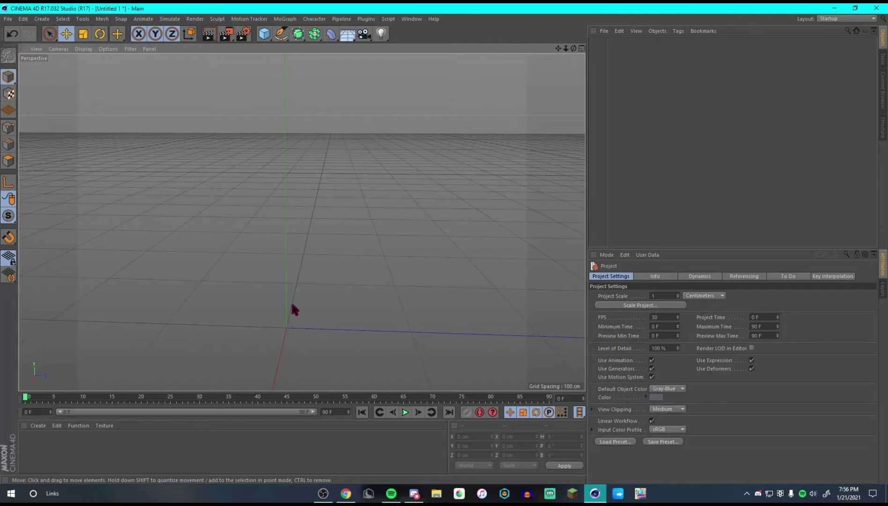
{"action": "left_click_drag", "start_coordinate": [293, 310], "coordinate": [209, 302], "text": "alt"}
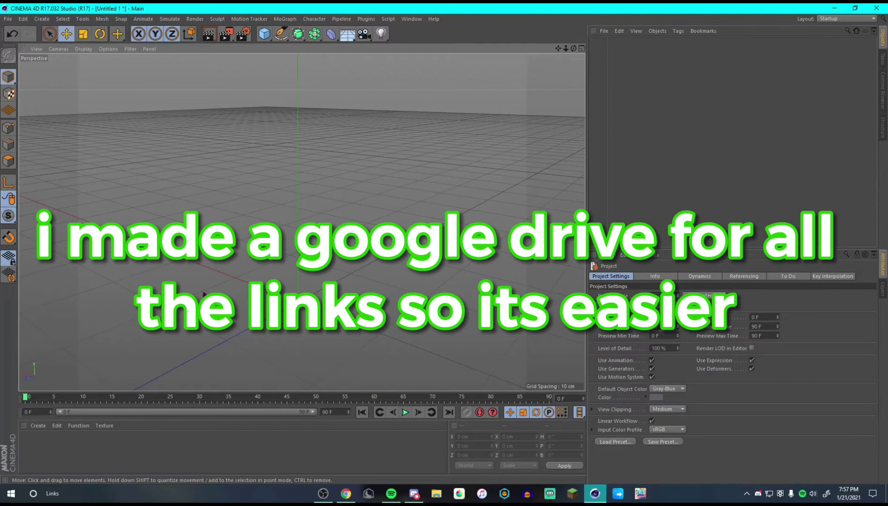
Step: Open melon_v2_1.lib4d from the renders folder, load the Melon v2 rig into the scene and close the Content Browser
{"action": "key", "text": "ctrl+o"}
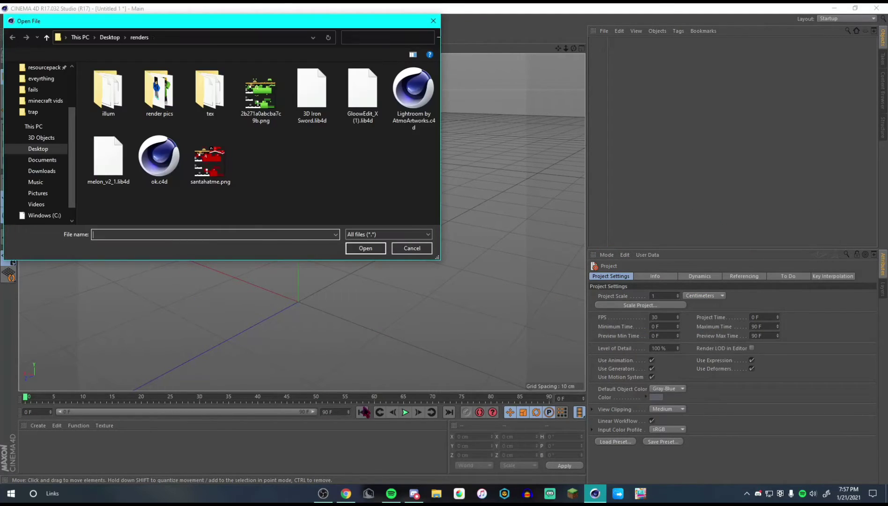
{"action": "left_click", "coordinate": [108, 167]}
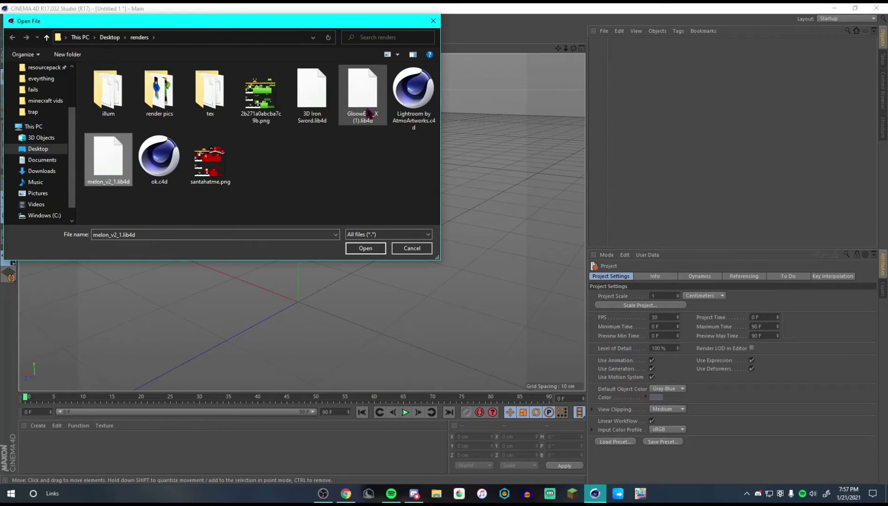
{"action": "double_click", "coordinate": [116, 165]}
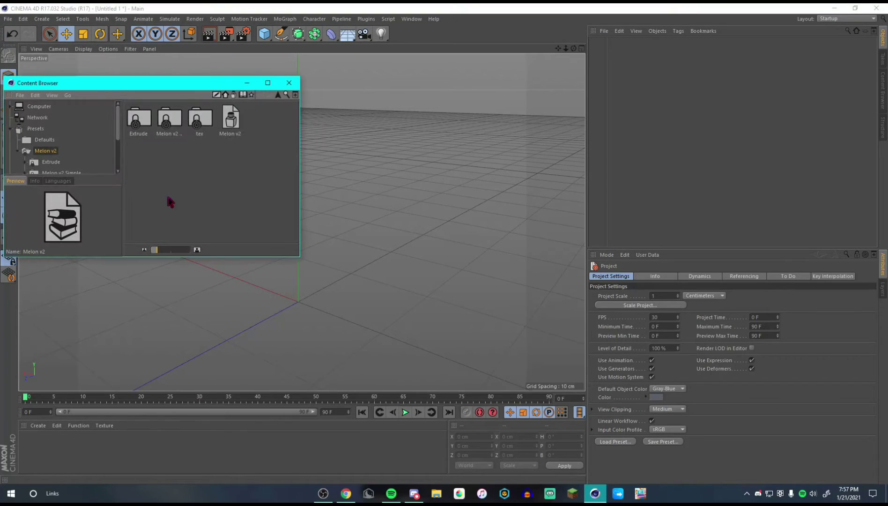
{"action": "double_click", "coordinate": [231, 122]}
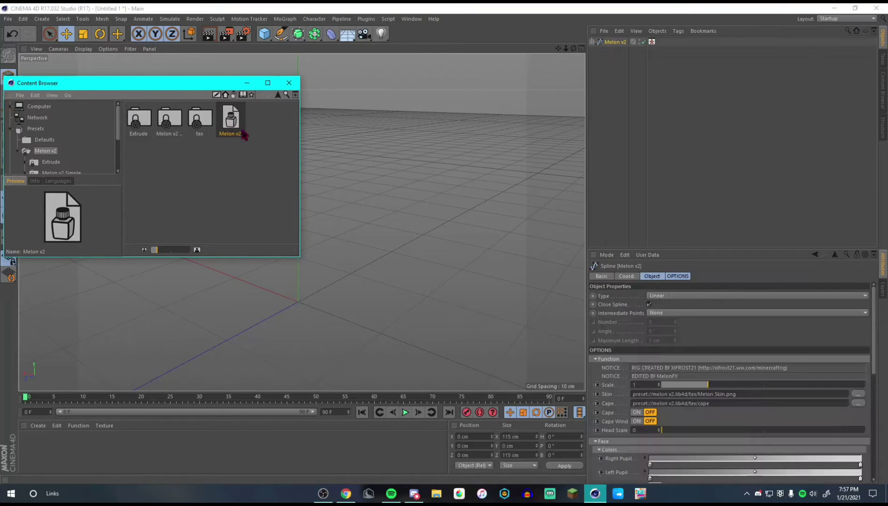
{"action": "left_click", "coordinate": [290, 83]}
Step: Examine the whole Melon v2 rig from the front
{"action": "scroll", "coordinate": [354, 94], "scroll_direction": "down", "scroll_amount": 12}
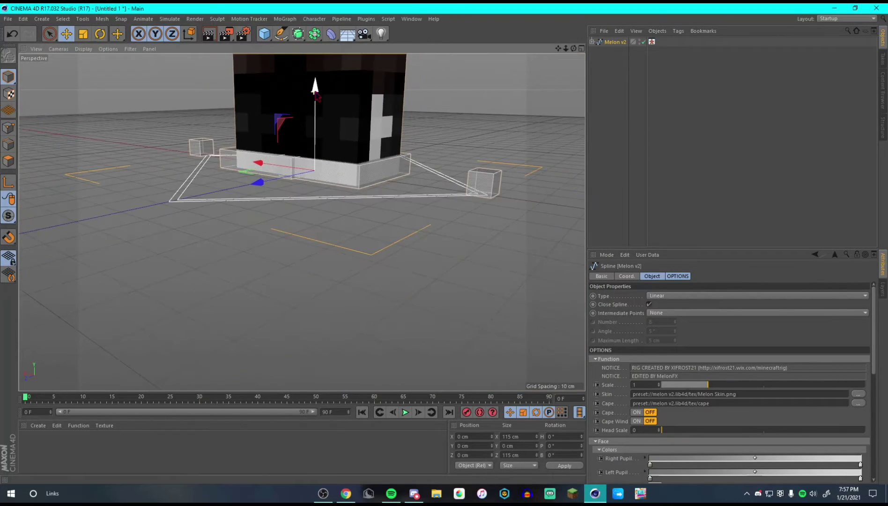
{"action": "left_click_drag", "start_coordinate": [354, 94], "coordinate": [320, 137], "text": "alt"}
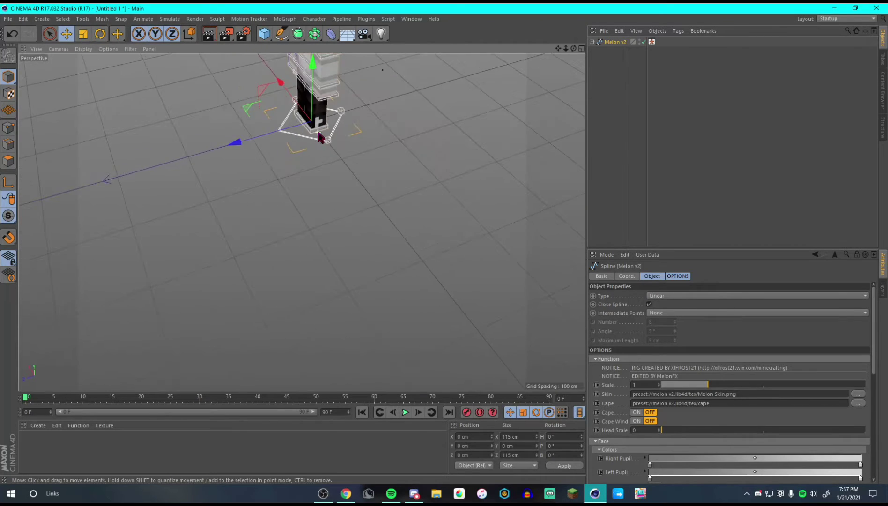
{"action": "scroll", "coordinate": [321, 123], "scroll_direction": "down", "scroll_amount": 4}
{"action": "middle_click_drag", "start_coordinate": [313, 101], "coordinate": [320, 123], "text": "alt"}
{"action": "right_click_drag", "start_coordinate": [321, 122], "coordinate": [457, 116], "text": "alt"}
{"action": "left_click_drag", "start_coordinate": [454, 112], "coordinate": [365, 106], "text": "alt"}
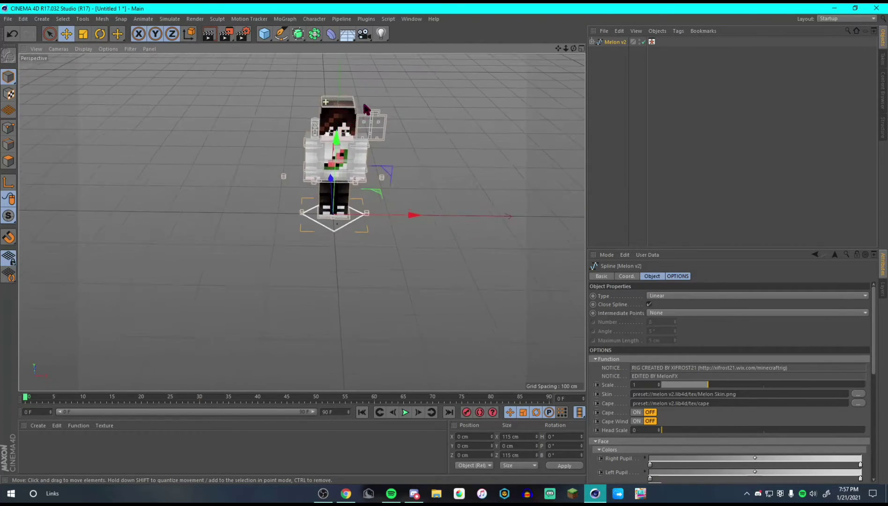
{"action": "scroll", "coordinate": [393, 157], "scroll_direction": "up", "scroll_amount": 5}
{"action": "left_click_drag", "start_coordinate": [396, 162], "coordinate": [345, 131], "text": "alt"}
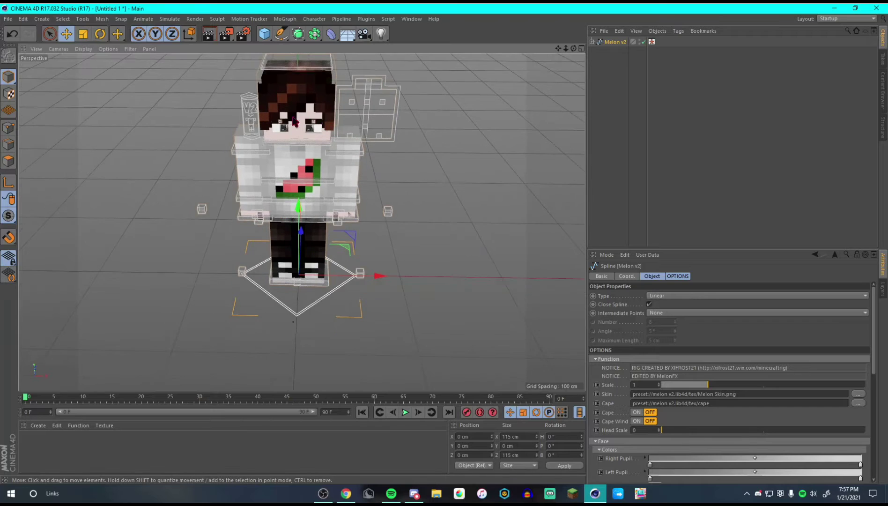
{"action": "middle_click_drag", "start_coordinate": [293, 118], "coordinate": [284, 141], "text": "alt"}
{"action": "left_click", "coordinate": [339, 305]}
{"action": "left_click", "coordinate": [337, 305]}
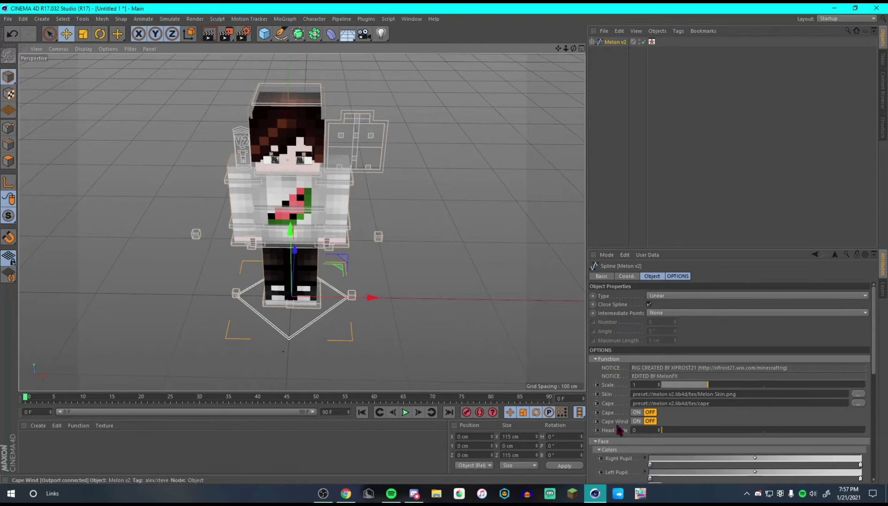
Step: Set the rig's skin texture to 2b271a0abcba7c9b.png from the renders folder
{"action": "left_click", "coordinate": [860, 397]}
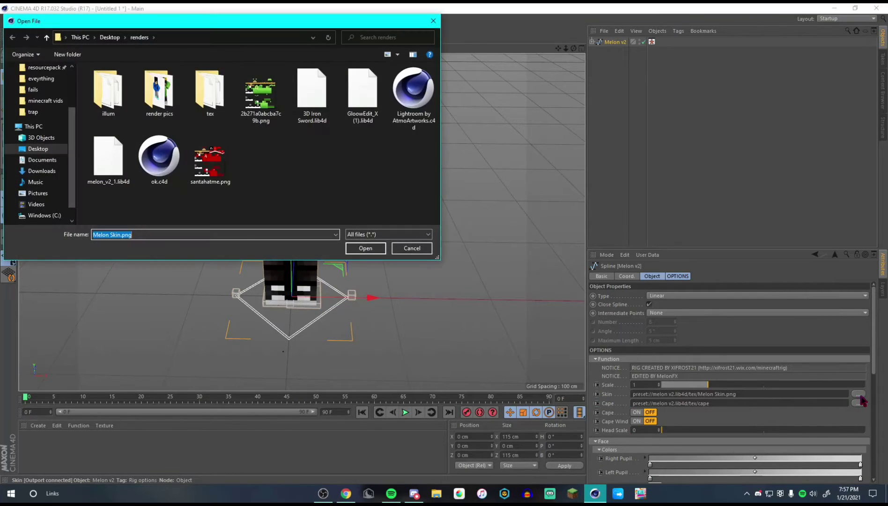
{"action": "double_click", "coordinate": [261, 97]}
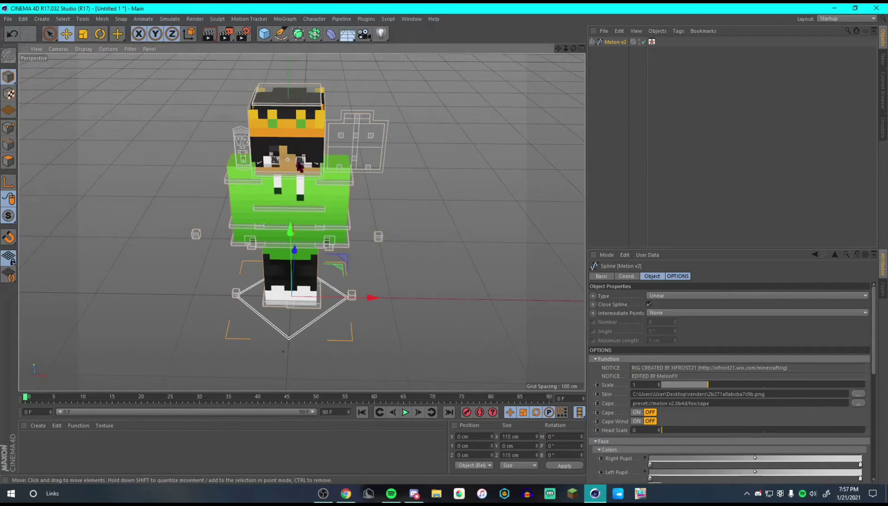
{"action": "left_click_drag", "start_coordinate": [381, 214], "coordinate": [376, 156], "text": "alt"}
{"action": "scroll", "coordinate": [305, 145], "scroll_direction": "down", "scroll_amount": 3}
{"action": "scroll", "coordinate": [275, 144], "scroll_direction": "up", "scroll_amount": 5}
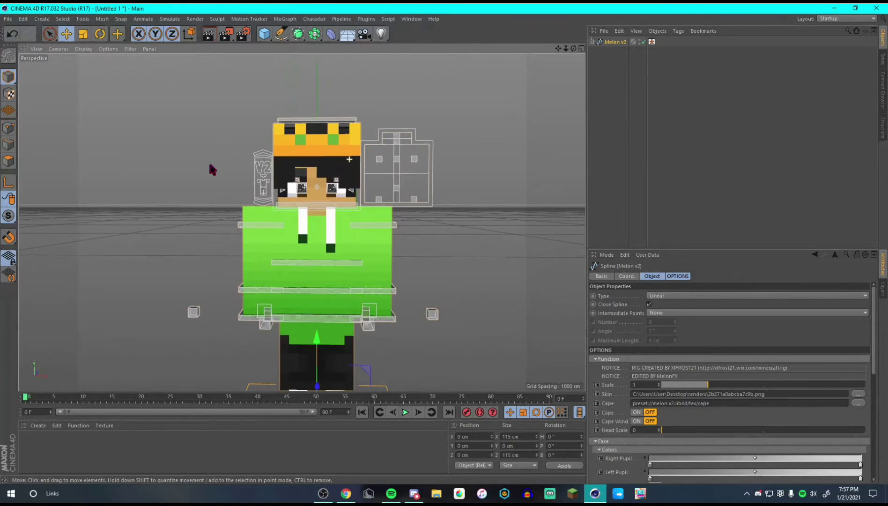
Step: Delete both pupils from the character's eyes
{"action": "left_click", "coordinate": [209, 164]}
{"action": "scroll", "coordinate": [311, 191], "scroll_direction": "down", "scroll_amount": 5}
{"action": "scroll", "coordinate": [310, 188], "scroll_direction": "up", "scroll_amount": 8}
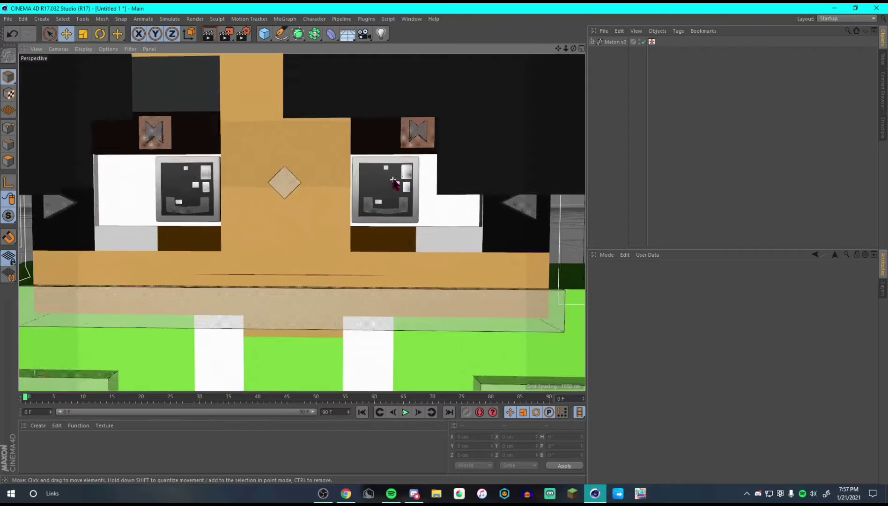
{"action": "left_click_drag", "start_coordinate": [422, 200], "coordinate": [445, 201], "text": "alt"}
{"action": "left_click", "coordinate": [386, 200]}
{"action": "key", "text": "Delete"}
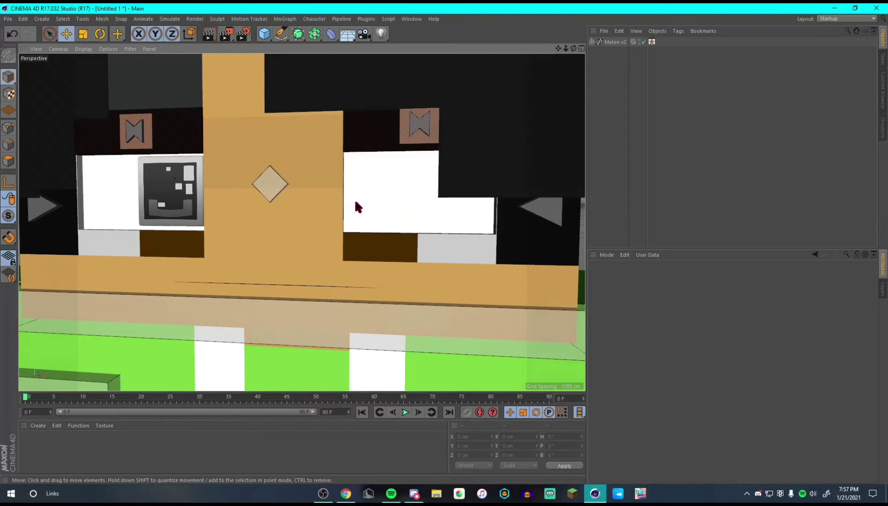
{"action": "scroll", "coordinate": [450, 229], "scroll_direction": "up", "scroll_amount": 6}
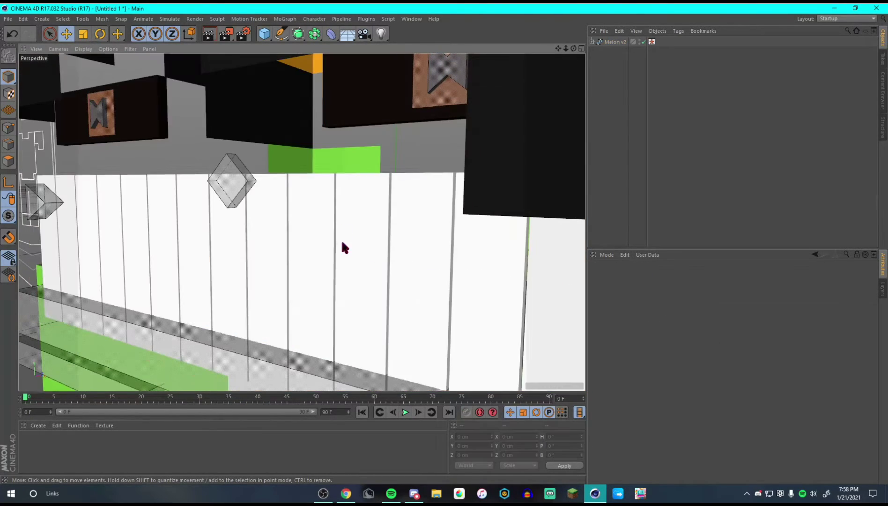
{"action": "left_click", "coordinate": [343, 244]}
{"action": "left_click_drag", "start_coordinate": [343, 243], "coordinate": [375, 246], "text": "alt"}
{"action": "scroll", "coordinate": [375, 215], "scroll_direction": "down", "scroll_amount": 4}
{"action": "left_click", "coordinate": [381, 217], "text": "shift"}
{"action": "scroll", "coordinate": [249, 192], "scroll_direction": "down", "scroll_amount": 5}
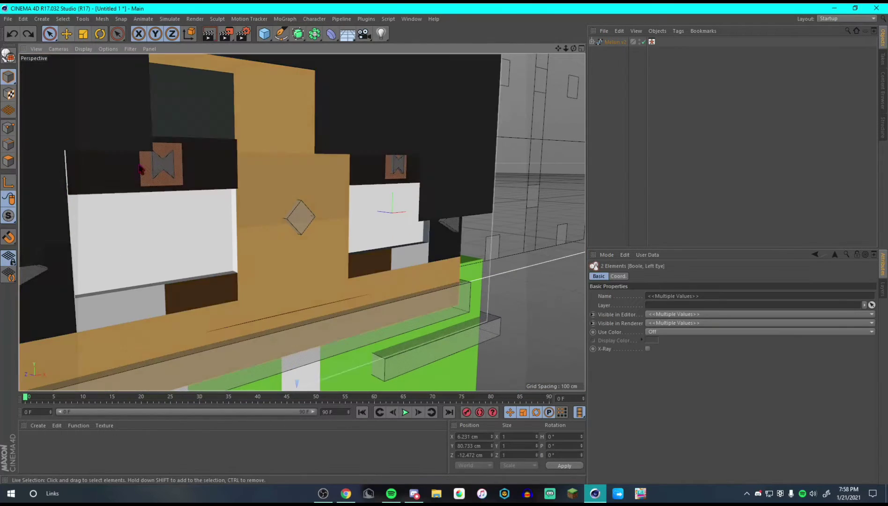
{"action": "scroll", "coordinate": [221, 191], "scroll_direction": "up", "scroll_amount": 8}
{"action": "left_click_drag", "start_coordinate": [286, 197], "coordinate": [268, 228], "text": "alt"}
{"action": "scroll", "coordinate": [300, 237], "scroll_direction": "down", "scroll_amount": 5}
{"action": "left_click", "coordinate": [487, 221]}
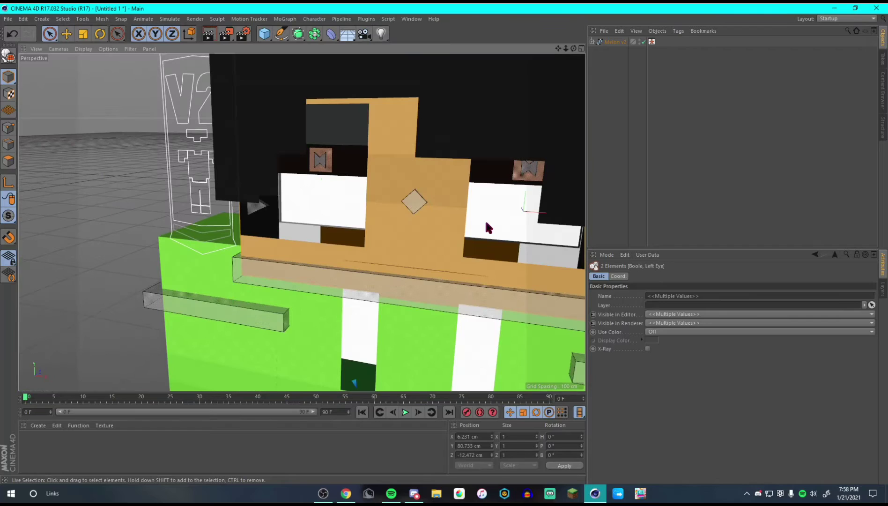
{"action": "key", "text": "ctrl+z"}
{"action": "mouse_move", "coordinate": [488, 216]}
{"action": "left_mouse_down", "text": "alt"}
{"action": "mouse_move", "coordinate": [562, 203]}
{"action": "mouse_move", "coordinate": [490, 210]}
{"action": "left_mouse_up", "text": "alt"}
{"action": "scroll", "coordinate": [417, 234], "scroll_direction": "down", "scroll_amount": 8}
Step: Switch off the right and left eyes and both pupils in the Melon v2 rig's face options, keeping the eyebrows on
{"action": "left_click", "coordinate": [615, 43]}
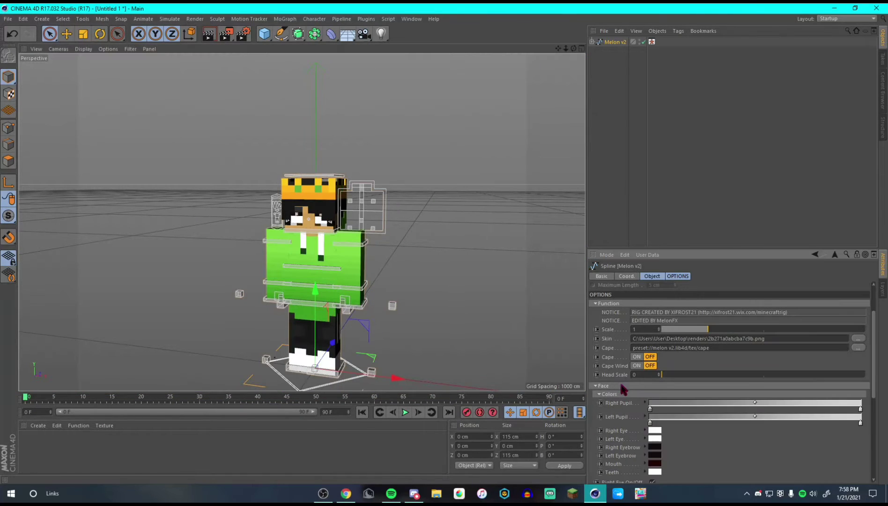
{"action": "left_click", "coordinate": [599, 394]}
{"action": "scroll", "coordinate": [652, 394], "scroll_direction": "down", "scroll_amount": 2}
{"action": "left_click", "coordinate": [652, 347]}
{"action": "left_click", "coordinate": [652, 355]}
{"action": "left_click", "coordinate": [670, 364]}
{"action": "left_click", "coordinate": [670, 372]}
{"action": "scroll", "coordinate": [308, 218], "scroll_direction": "up", "scroll_amount": 6}
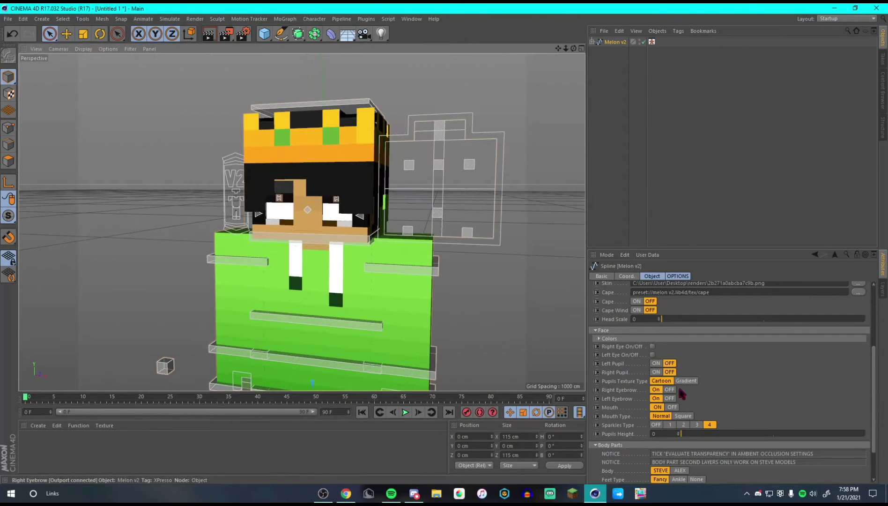
{"action": "left_click", "coordinate": [670, 398]}
{"action": "key", "text": "ctrl+z"}
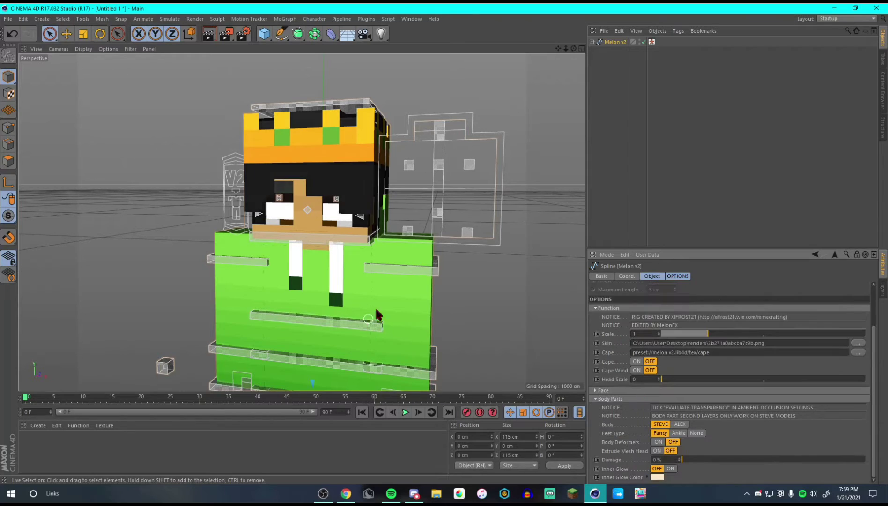
{"action": "scroll", "coordinate": [319, 193], "scroll_direction": "up", "scroll_amount": 6}
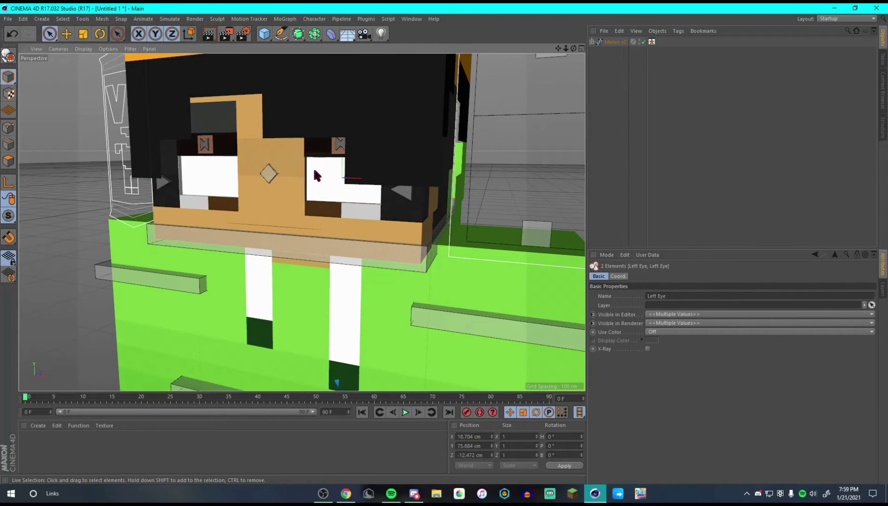
{"action": "scroll", "coordinate": [314, 183], "scroll_direction": "down", "scroll_amount": 2}
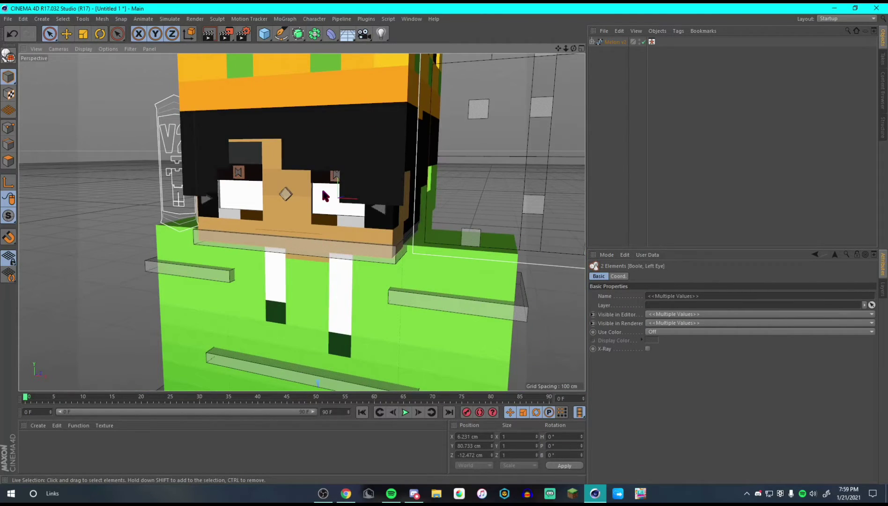
{"action": "left_click", "coordinate": [326, 216], "text": "shift"}
{"action": "scroll", "coordinate": [326, 208], "scroll_direction": "up", "scroll_amount": 2}
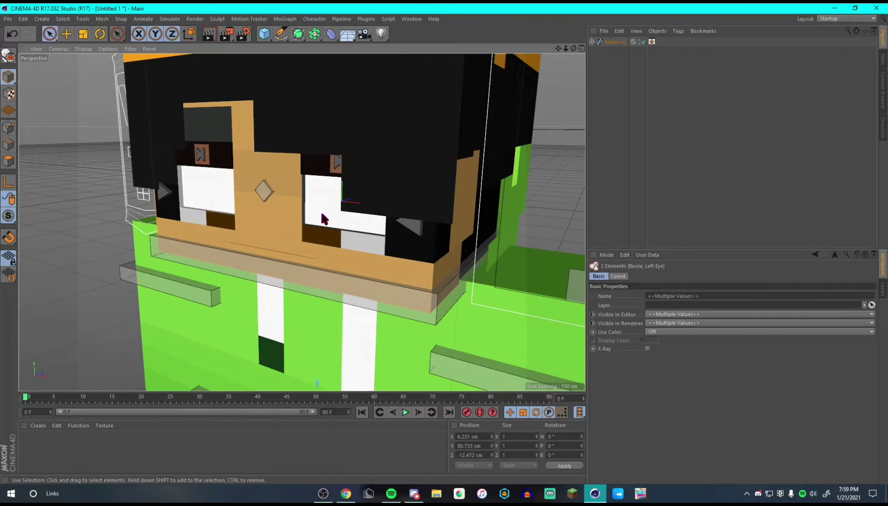
{"action": "scroll", "coordinate": [369, 209], "scroll_direction": "up", "scroll_amount": 5}
{"action": "left_click_drag", "start_coordinate": [369, 208], "coordinate": [307, 259], "text": "alt"}
{"action": "scroll", "coordinate": [357, 201], "scroll_direction": "up", "scroll_amount": 1}
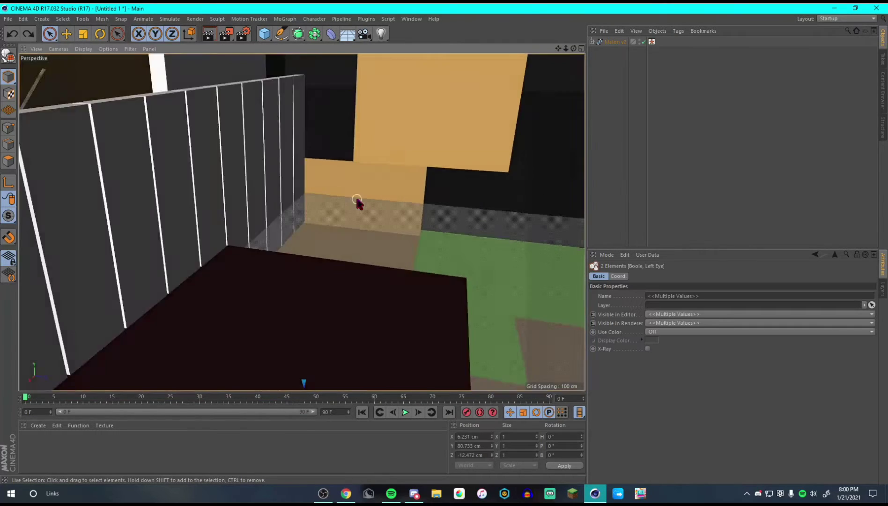
{"action": "scroll", "coordinate": [357, 201], "scroll_direction": "down", "scroll_amount": 5}
{"action": "mouse_move", "coordinate": [357, 201]}
{"action": "left_mouse_down", "text": "alt"}
{"action": "mouse_move", "coordinate": [403, 224]}
{"action": "mouse_move", "coordinate": [356, 207]}
{"action": "left_mouse_up", "text": "alt"}
Step: Switch to the Move tool and delete the white left eye from the character's face
{"action": "left_click", "coordinate": [66, 35]}
{"action": "scroll", "coordinate": [323, 187], "scroll_direction": "down", "scroll_amount": 4}
{"action": "left_click", "coordinate": [308, 182]}
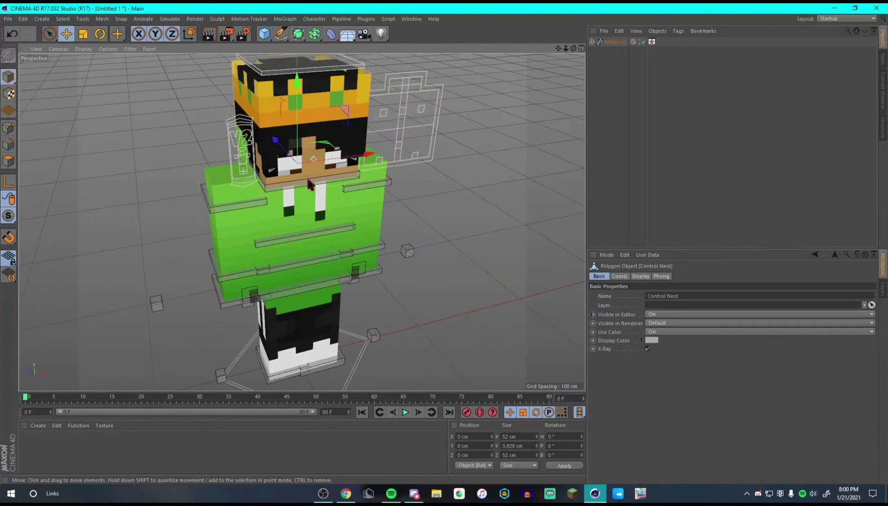
{"action": "left_click_drag", "start_coordinate": [308, 181], "coordinate": [465, 140]}
{"action": "key", "text": "ctrl+z"}
{"action": "left_click", "coordinate": [339, 141]}
{"action": "scroll", "coordinate": [339, 139], "scroll_direction": "up", "scroll_amount": 4}
{"action": "left_click_drag", "start_coordinate": [338, 139], "coordinate": [367, 135], "text": "alt"}
{"action": "scroll", "coordinate": [374, 149], "scroll_direction": "up", "scroll_amount": 4}
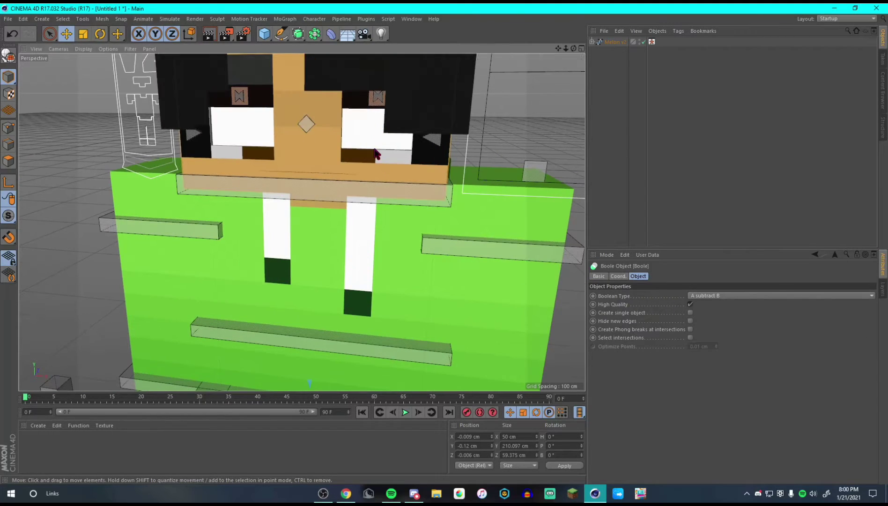
{"action": "left_click", "coordinate": [375, 150]}
{"action": "key", "text": "Delete"}
Step: Delete the white right eye from the character's face
{"action": "left_click", "coordinate": [252, 138]}
{"action": "key", "text": "Delete"}
{"action": "key", "text": "ctrl+z"}
{"action": "scroll", "coordinate": [252, 139], "scroll_direction": "up", "scroll_amount": 2}
{"action": "scroll", "coordinate": [230, 171], "scroll_direction": "down", "scroll_amount": 1}
{"action": "left_click", "coordinate": [230, 172]}
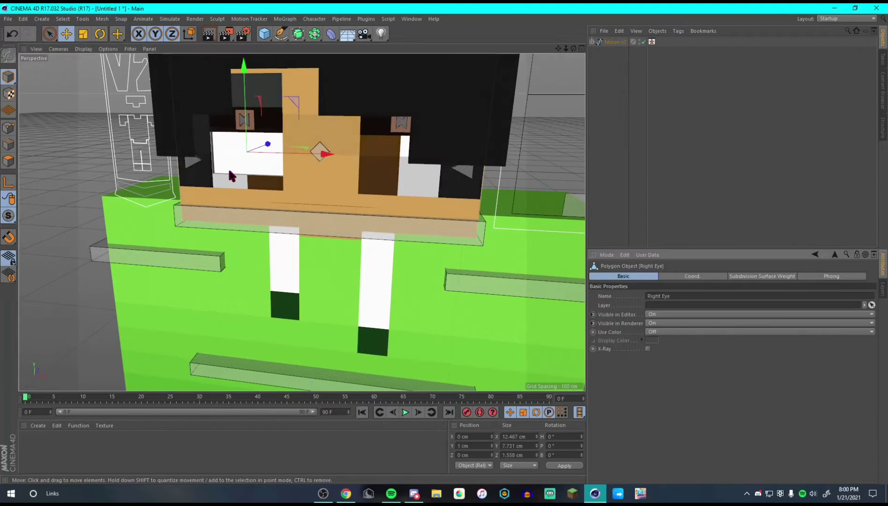
{"action": "key", "text": "Delete"}
Step: Examine the character's face and full body from the front at several distances
{"action": "left_click_drag", "start_coordinate": [230, 172], "coordinate": [363, 120], "text": "alt"}
{"action": "scroll", "coordinate": [363, 120], "scroll_direction": "down", "scroll_amount": 5}
{"action": "scroll", "coordinate": [344, 146], "scroll_direction": "down", "scroll_amount": 4}
{"action": "scroll", "coordinate": [345, 147], "scroll_direction": "up", "scroll_amount": 2}
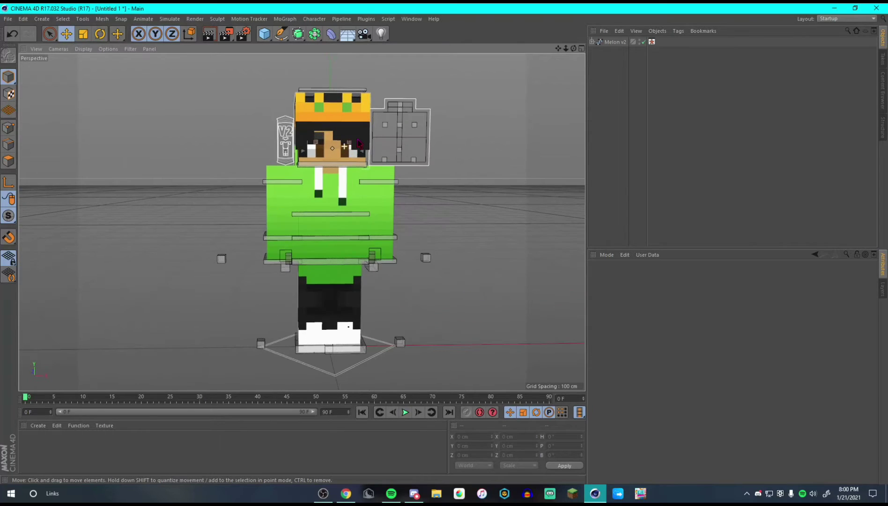
{"action": "scroll", "coordinate": [358, 138], "scroll_direction": "up", "scroll_amount": 4}
{"action": "scroll", "coordinate": [358, 139], "scroll_direction": "down", "scroll_amount": 3}
{"action": "left_click_drag", "start_coordinate": [357, 151], "coordinate": [373, 135], "text": "alt"}
{"action": "scroll", "coordinate": [397, 166], "scroll_direction": "down", "scroll_amount": 2}
{"action": "scroll", "coordinate": [395, 150], "scroll_direction": "up", "scroll_amount": 3}
{"action": "scroll", "coordinate": [373, 140], "scroll_direction": "down", "scroll_amount": 3}
{"action": "scroll", "coordinate": [376, 165], "scroll_direction": "up", "scroll_amount": 3}
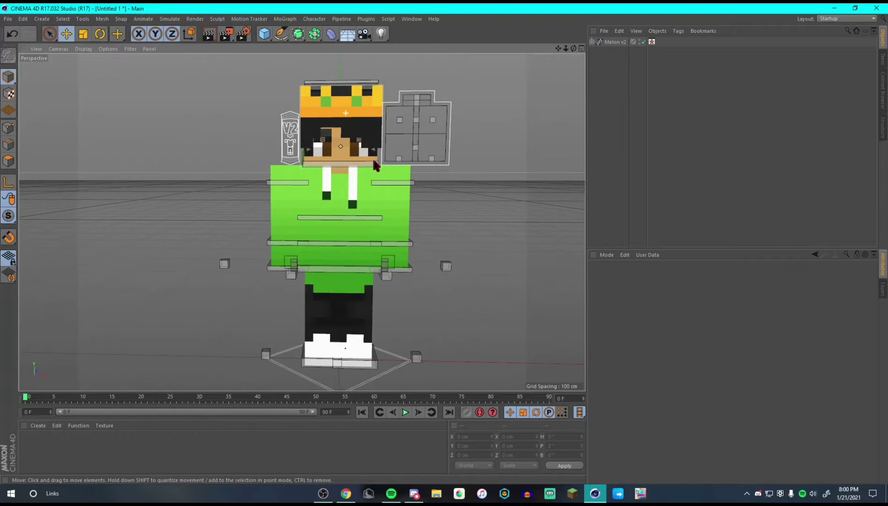
{"action": "scroll", "coordinate": [179, 218], "scroll_direction": "down", "scroll_amount": 2}
{"action": "scroll", "coordinate": [417, 125], "scroll_direction": "up", "scroll_amount": 4}
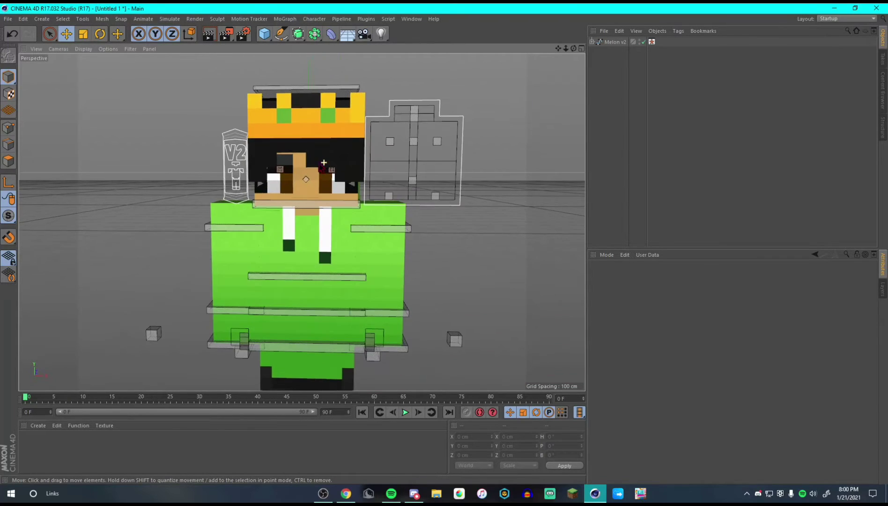
{"action": "scroll", "coordinate": [324, 162], "scroll_direction": "up", "scroll_amount": 3}
{"action": "scroll", "coordinate": [383, 166], "scroll_direction": "down", "scroll_amount": 5}
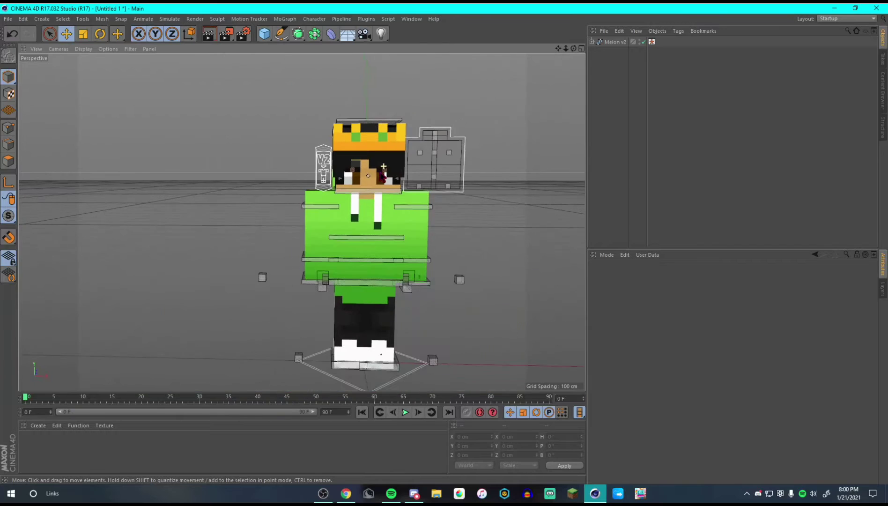
{"action": "scroll", "coordinate": [406, 192], "scroll_direction": "down", "scroll_amount": 2}
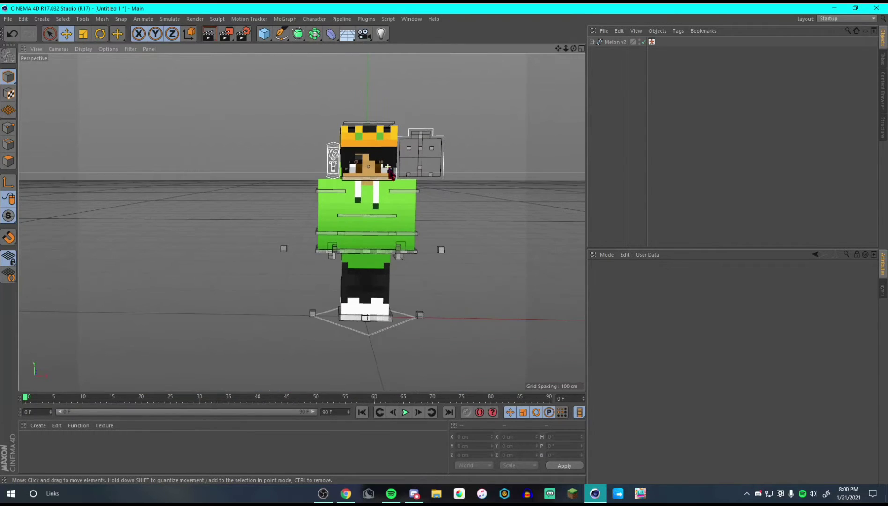
Step: Examine the character from the front and review the Melon v2 rig's function and body-part options
{"action": "left_click_drag", "start_coordinate": [441, 218], "coordinate": [538, 151], "text": "alt"}
{"action": "scroll", "coordinate": [357, 166], "scroll_direction": "up", "scroll_amount": 4}
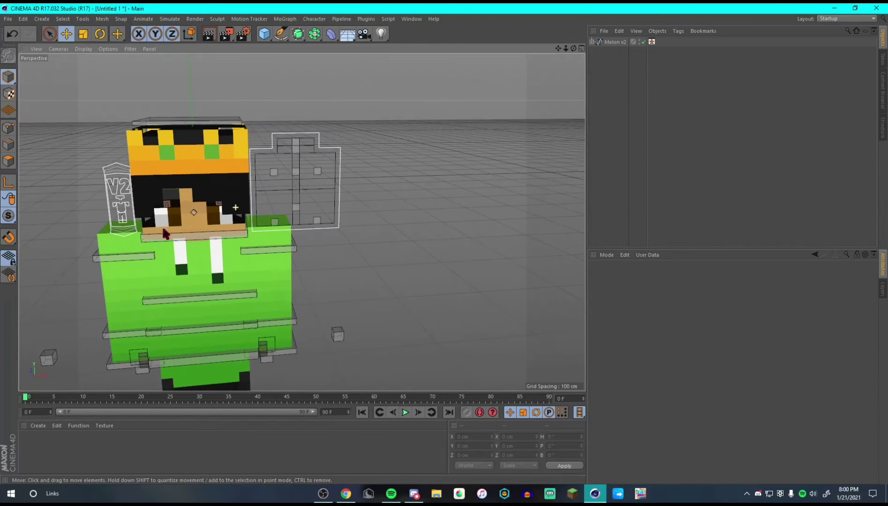
{"action": "scroll", "coordinate": [99, 338], "scroll_direction": "down", "scroll_amount": 4}
{"action": "scroll", "coordinate": [168, 169], "scroll_direction": "up", "scroll_amount": 3}
{"action": "left_click", "coordinate": [248, 350]}
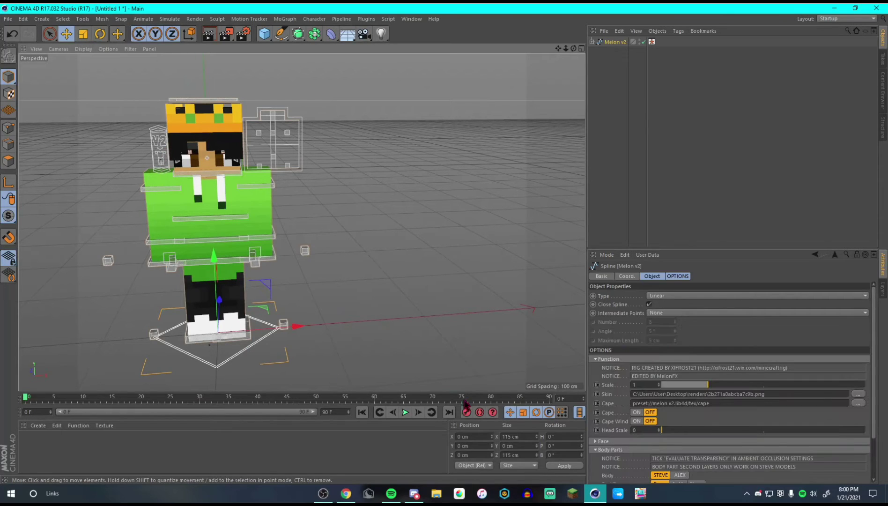
{"action": "scroll", "coordinate": [611, 411], "scroll_direction": "down", "scroll_amount": 2}
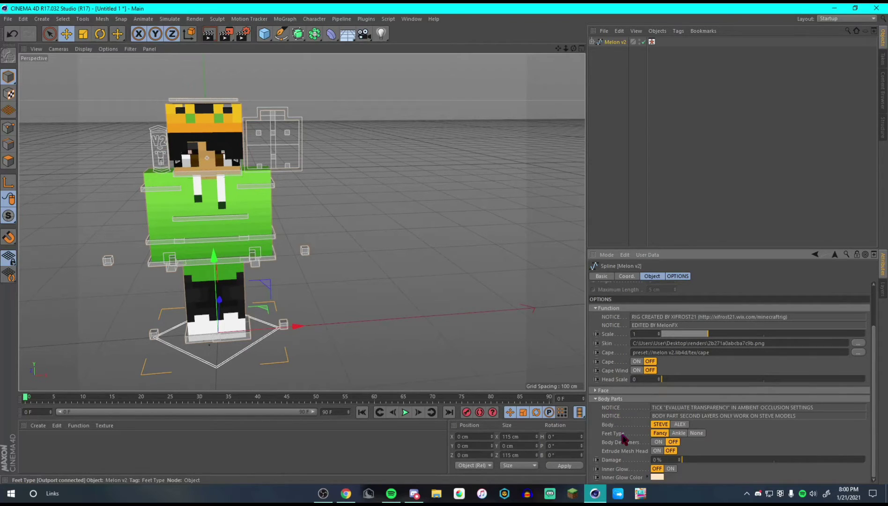
{"action": "scroll", "coordinate": [615, 370], "scroll_direction": "up", "scroll_amount": 1}
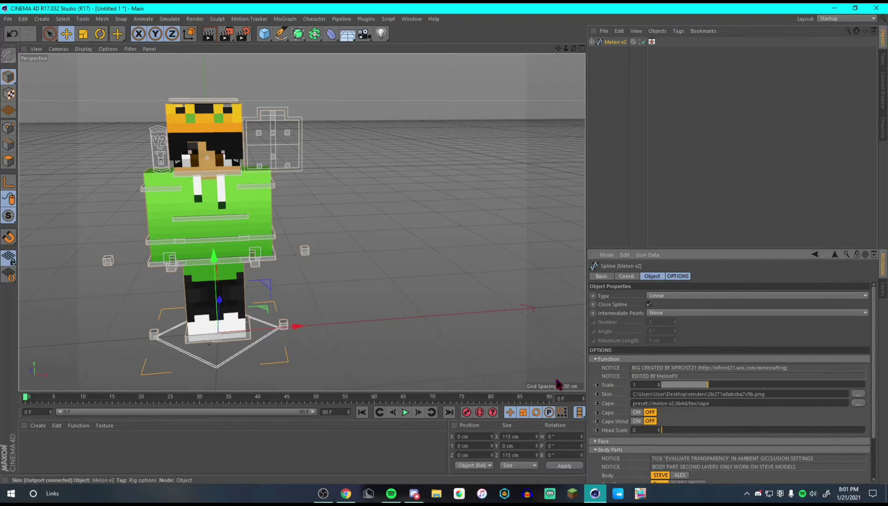
Step: Move the extruded hat mesh off the character's head, to about 128.5 cm along the X axis
{"action": "left_click", "coordinate": [188, 133]}
{"action": "scroll", "coordinate": [184, 130], "scroll_direction": "up", "scroll_amount": 1}
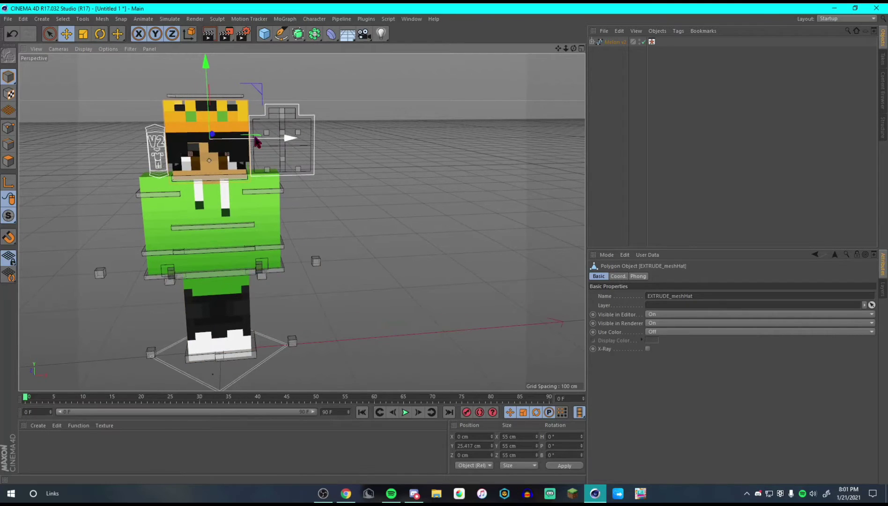
{"action": "left_click_drag", "start_coordinate": [258, 136], "coordinate": [425, 131]}
{"action": "scroll", "coordinate": [467, 100], "scroll_direction": "up", "scroll_amount": 2}
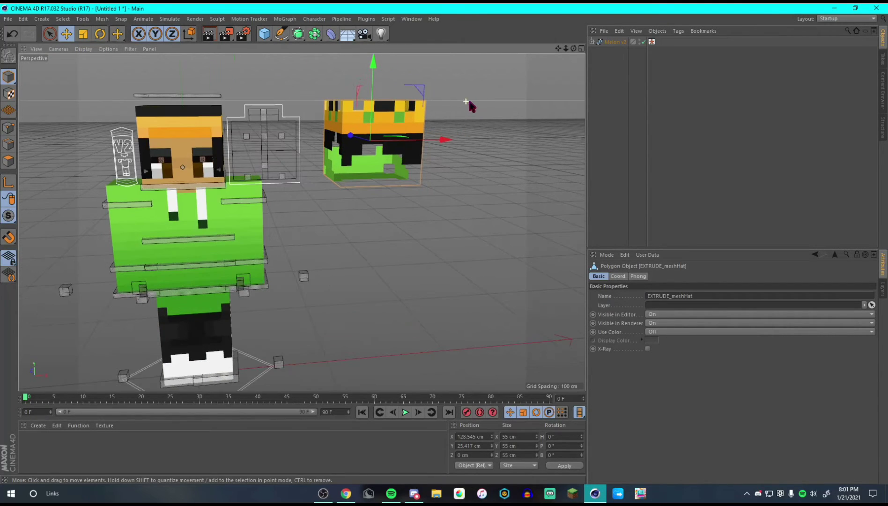
Step: In polygon mode, select the crown's yellow, orange and green faces around all four sides of the hat mesh with Live Selection
{"action": "scroll", "coordinate": [468, 131], "scroll_direction": "up", "scroll_amount": 4}
{"action": "scroll", "coordinate": [403, 117], "scroll_direction": "down", "scroll_amount": 3}
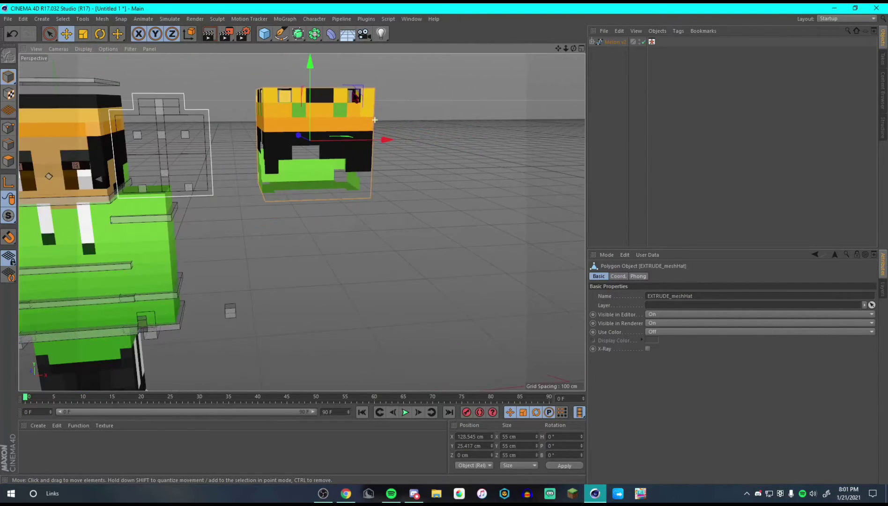
{"action": "scroll", "coordinate": [366, 98], "scroll_direction": "up", "scroll_amount": 5}
{"action": "scroll", "coordinate": [366, 95], "scroll_direction": "up", "scroll_amount": 4}
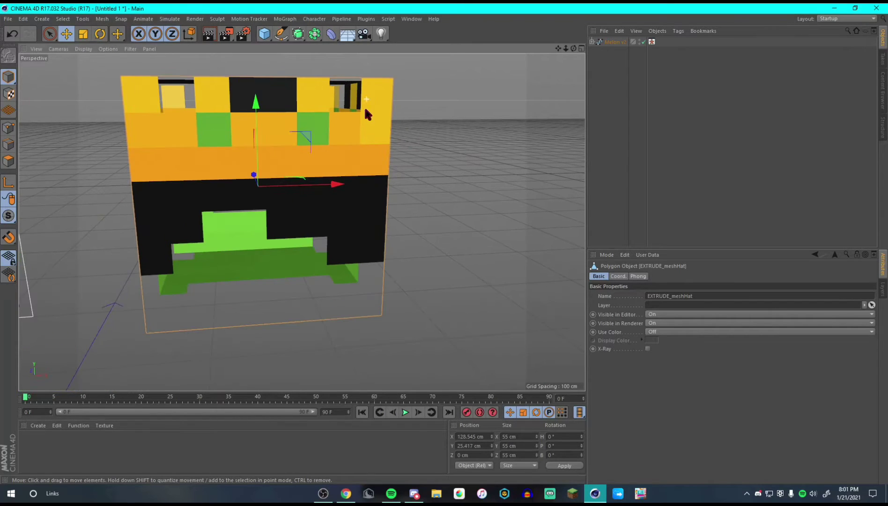
{"action": "scroll", "coordinate": [207, 127], "scroll_direction": "down", "scroll_amount": 1}
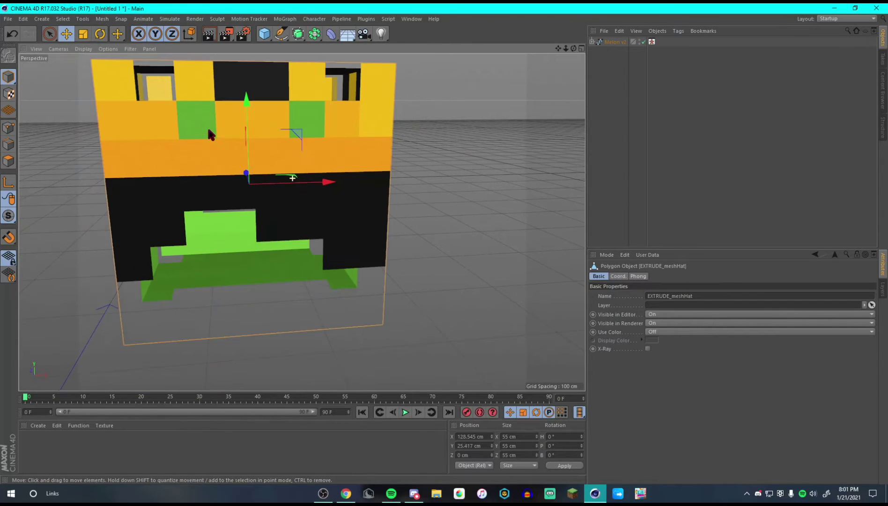
{"action": "scroll", "coordinate": [208, 130], "scroll_direction": "down", "scroll_amount": 2}
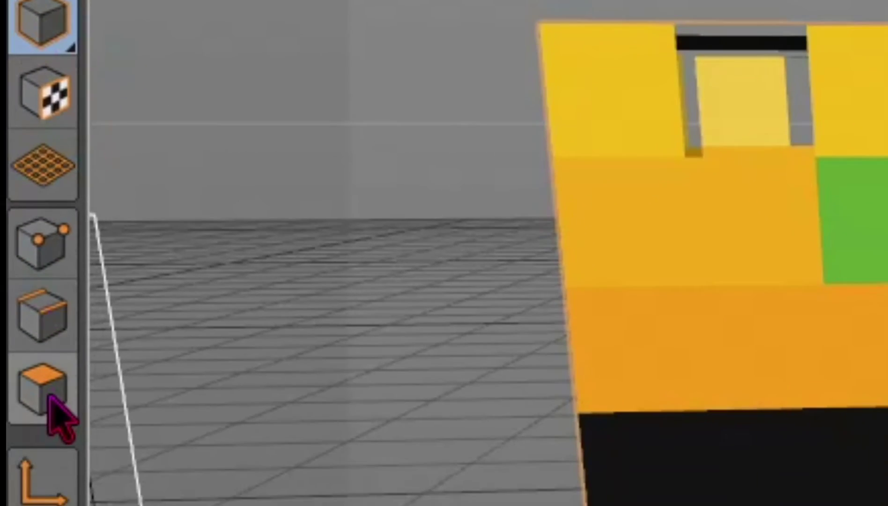
{"action": "left_click", "coordinate": [24, 490]}
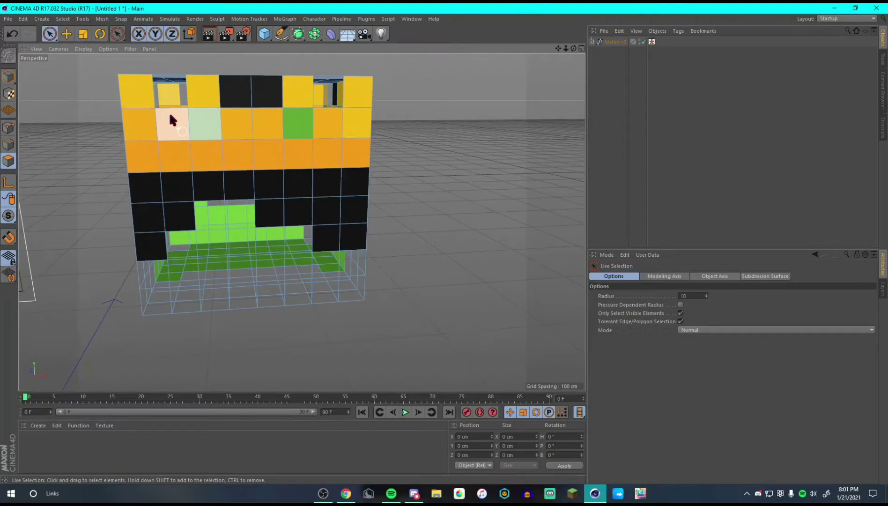
{"action": "left_click_drag", "start_coordinate": [170, 119], "coordinate": [325, 172], "text": "alt"}
{"action": "scroll", "coordinate": [323, 172], "scroll_direction": "down", "scroll_amount": 6}
{"action": "scroll", "coordinate": [235, 141], "scroll_direction": "up", "scroll_amount": 3}
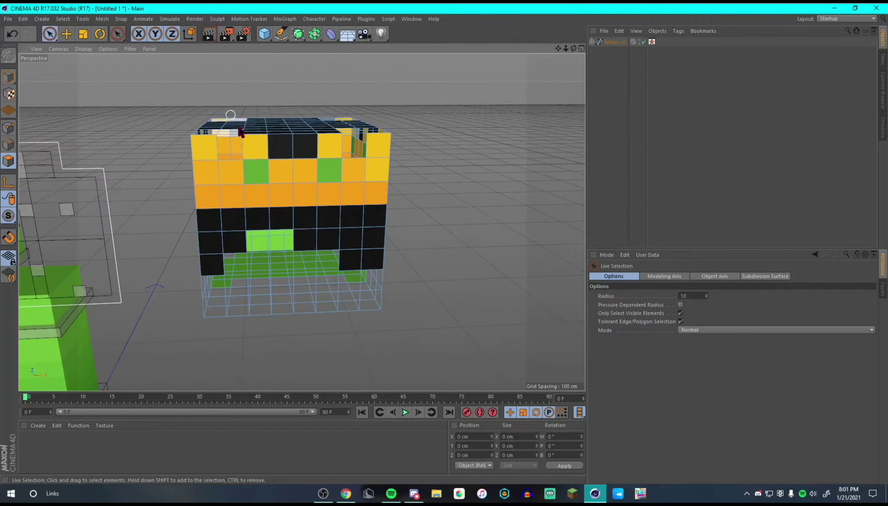
{"action": "scroll", "coordinate": [234, 136], "scroll_direction": "up", "scroll_amount": 1}
{"action": "scroll", "coordinate": [258, 197], "scroll_direction": "down", "scroll_amount": 1}
{"action": "scroll", "coordinate": [263, 206], "scroll_direction": "up", "scroll_amount": 1}
{"action": "left_click", "coordinate": [257, 226]}
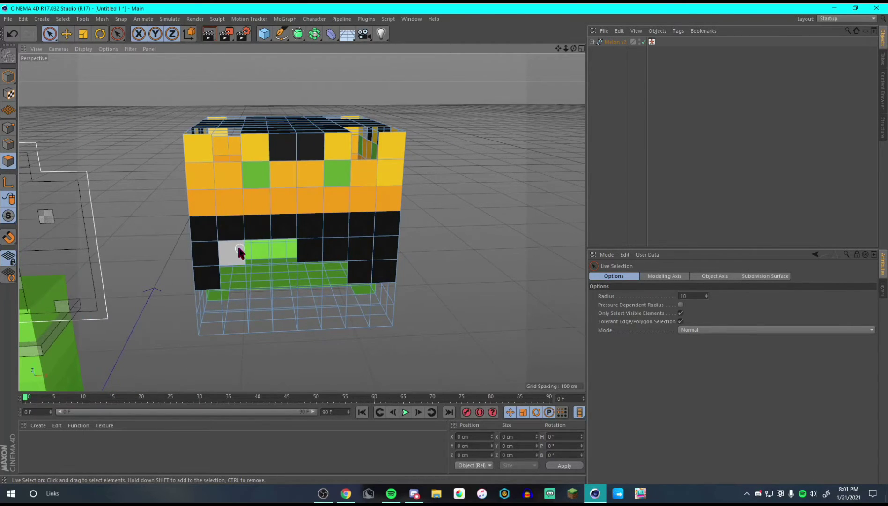
{"action": "scroll", "coordinate": [240, 250], "scroll_direction": "up", "scroll_amount": 3}
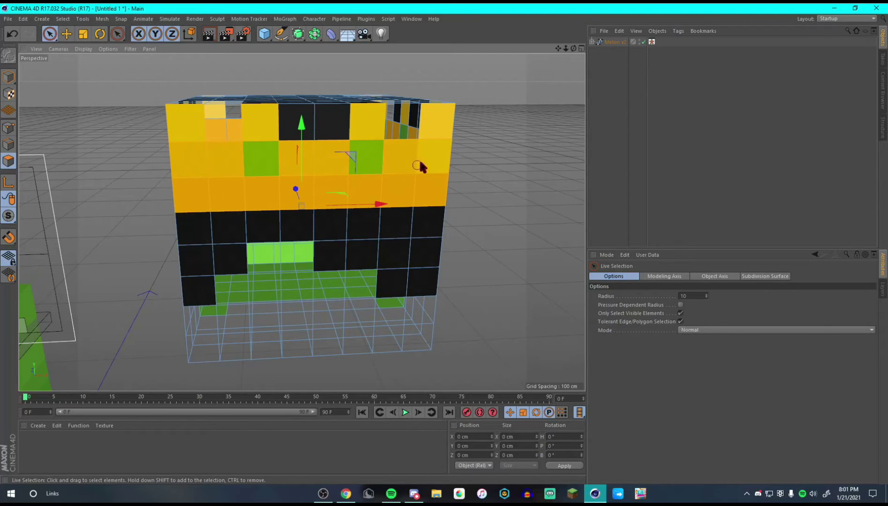
{"action": "left_click_drag", "start_coordinate": [424, 178], "coordinate": [284, 212], "text": "alt"}
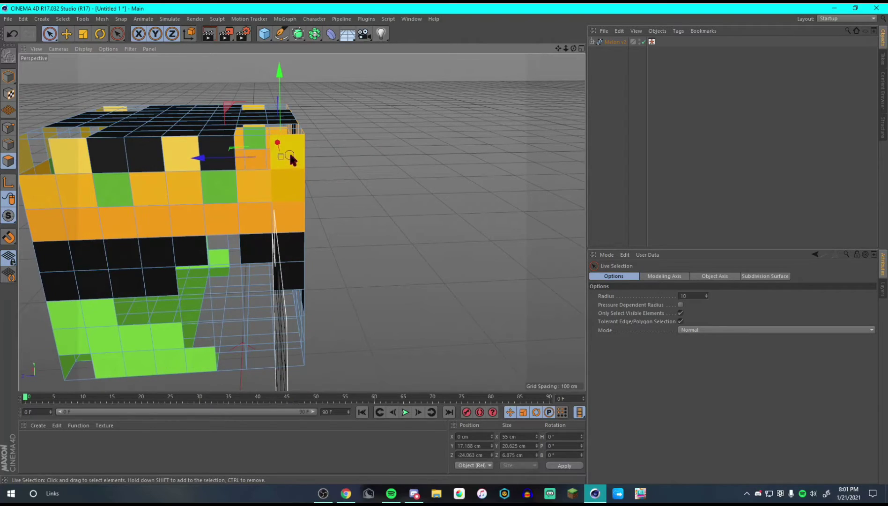
{"action": "left_click_drag", "start_coordinate": [202, 192], "coordinate": [430, 302], "text": "alt"}
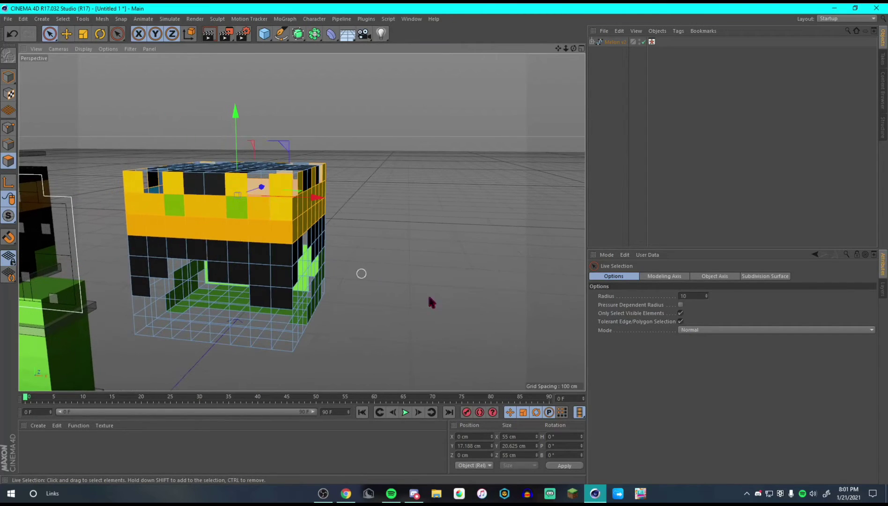
Step: Extrude the selected crown faces with a maximum angle of 93° and an offset of 2 cm
{"action": "key", "text": "d"}
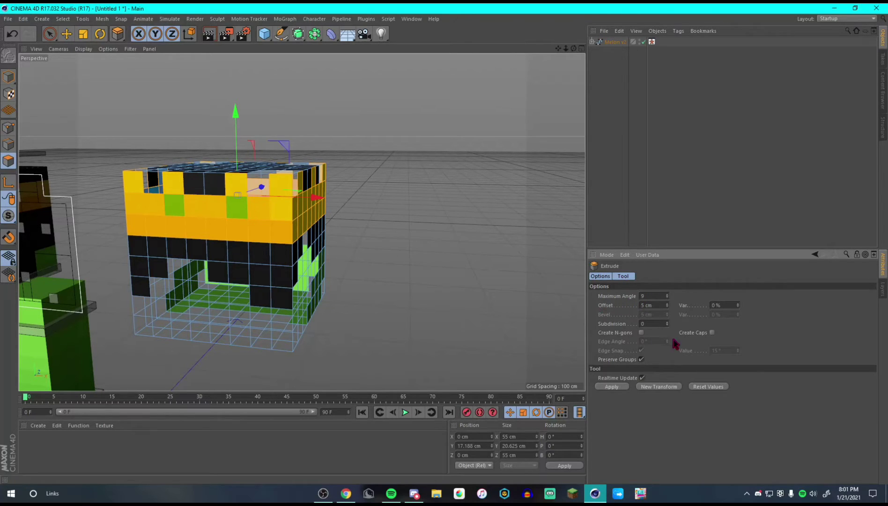
{"action": "scroll", "coordinate": [204, 215], "scroll_direction": "up", "scroll_amount": 2}
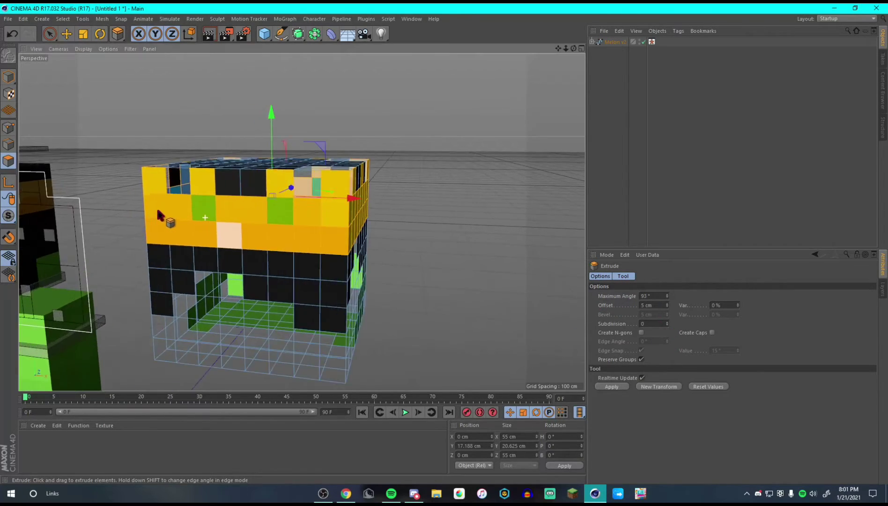
{"action": "left_click_drag", "start_coordinate": [654, 305], "coordinate": [622, 307]}
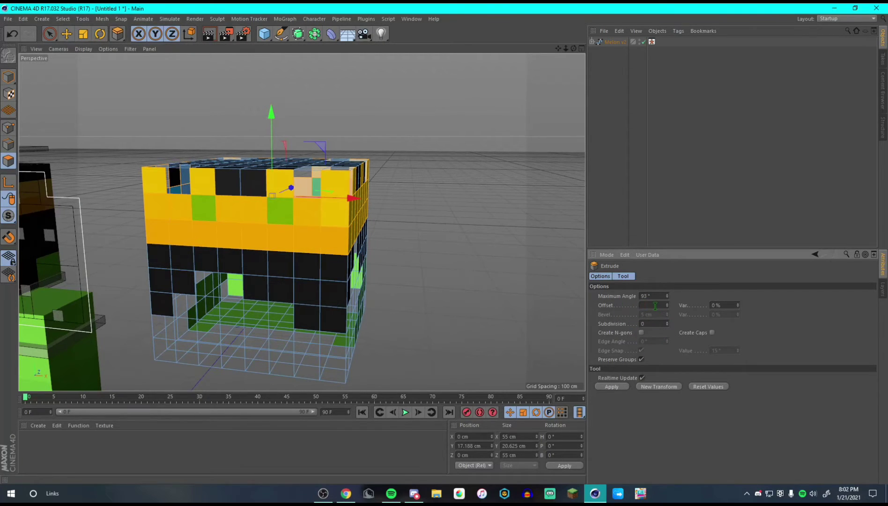
{"action": "left_click", "coordinate": [614, 389]}
{"action": "scroll", "coordinate": [131, 221], "scroll_direction": "up", "scroll_amount": 8}
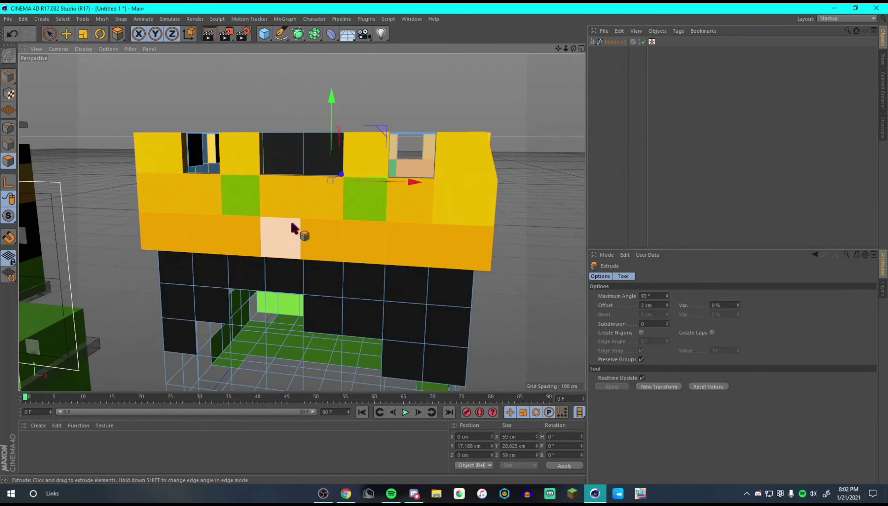
Step: Select the two green jewel squares on the front of the crown with Live Selection
{"action": "mouse_move", "coordinate": [290, 220]}
{"action": "left_mouse_down", "text": "alt"}
{"action": "mouse_move", "coordinate": [238, 252]}
{"action": "mouse_move", "coordinate": [176, 241]}
{"action": "mouse_move", "coordinate": [307, 223]}
{"action": "left_mouse_up", "text": "alt"}
{"action": "scroll", "coordinate": [308, 223], "scroll_direction": "down", "scroll_amount": 6}
{"action": "scroll", "coordinate": [321, 206], "scroll_direction": "up", "scroll_amount": 2}
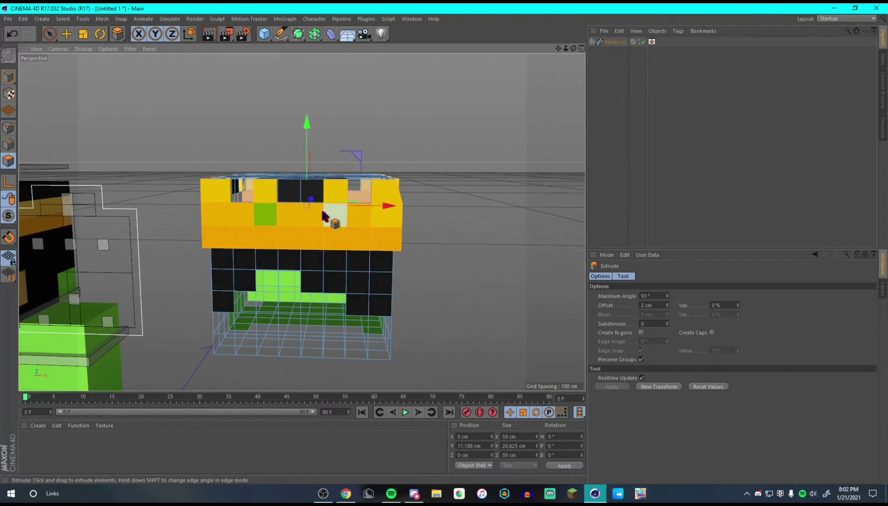
{"action": "scroll", "coordinate": [300, 208], "scroll_direction": "down", "scroll_amount": 5}
{"action": "scroll", "coordinate": [294, 205], "scroll_direction": "up", "scroll_amount": 8}
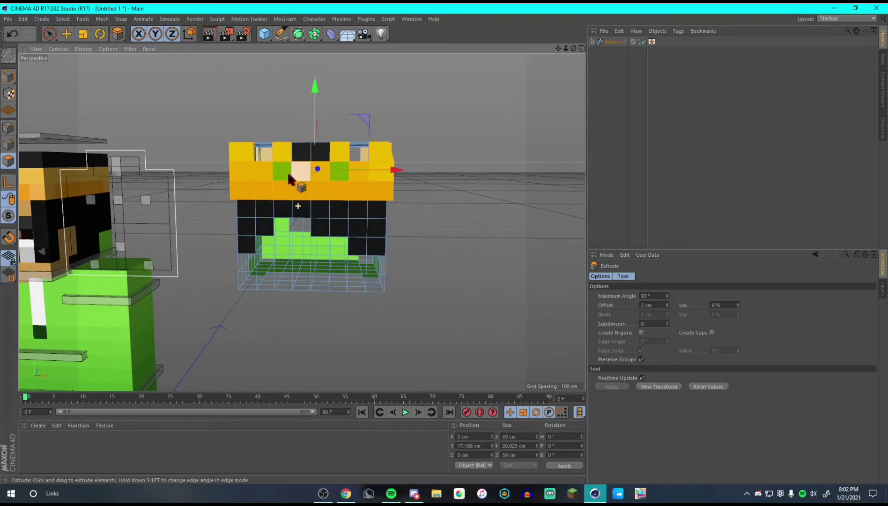
{"action": "left_click_drag", "start_coordinate": [333, 232], "coordinate": [318, 254], "text": "alt"}
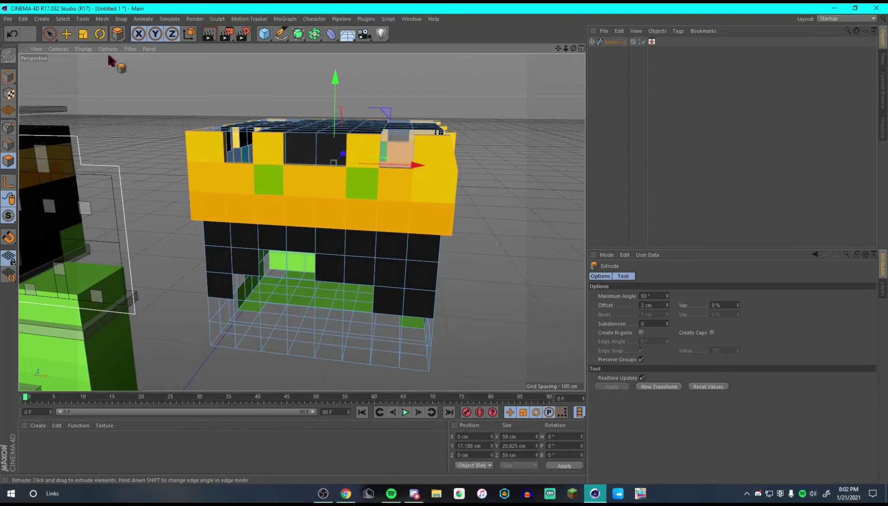
{"action": "left_click", "coordinate": [51, 35]}
{"action": "left_click", "coordinate": [263, 179]}
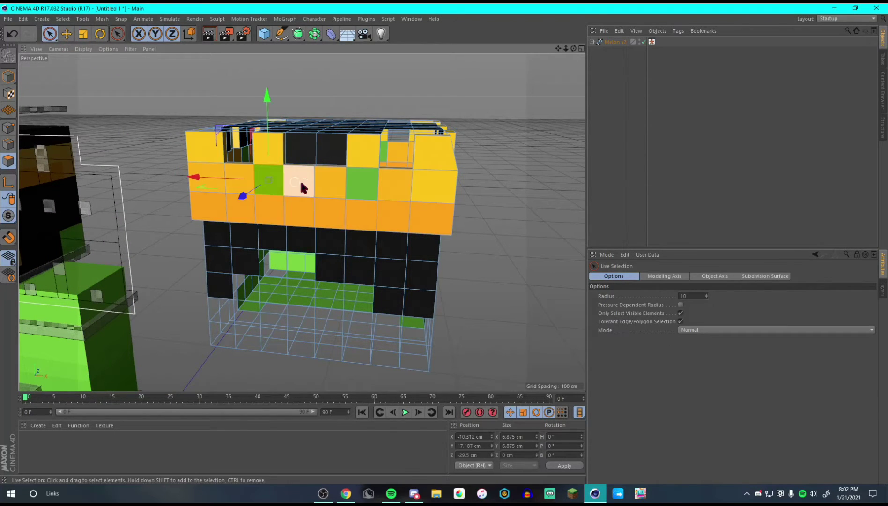
{"action": "left_click", "coordinate": [355, 190], "text": "shift"}
Step: Add the green jewel squares on the crown's two sides and back to the selection
{"action": "left_click_drag", "start_coordinate": [359, 179], "coordinate": [159, 221], "text": "alt"}
{"action": "left_click", "coordinate": [163, 226], "text": "shift"}
{"action": "left_click", "coordinate": [64, 219], "text": "shift"}
{"action": "left_click_drag", "start_coordinate": [492, 231], "coordinate": [242, 240], "text": "alt"}
{"action": "left_click", "coordinate": [305, 247], "text": "shift"}
{"action": "left_click", "coordinate": [422, 252], "text": "shift"}
{"action": "scroll", "coordinate": [423, 251], "scroll_direction": "down", "scroll_amount": 3}
{"action": "left_click", "coordinate": [519, 259], "text": "shift"}
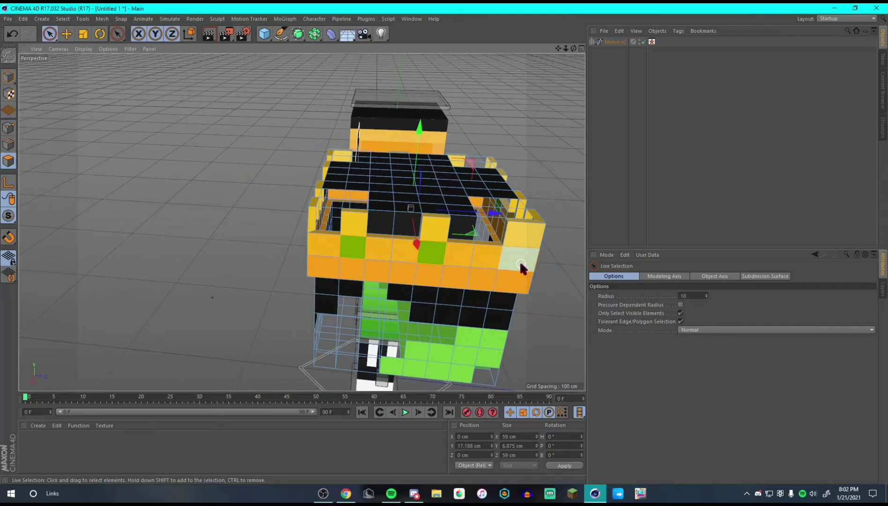
{"action": "left_click_drag", "start_coordinate": [465, 281], "coordinate": [416, 265], "text": "alt"}
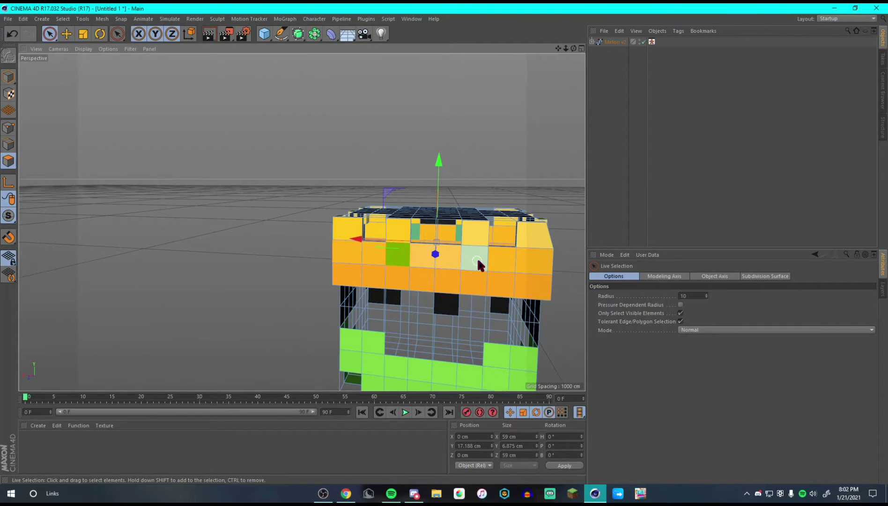
{"action": "left_click_drag", "start_coordinate": [477, 258], "coordinate": [665, 380], "text": "alt"}
Step: Extrude the selected green jewel squares outward from the crown with an offset of 0.35 cm
{"action": "key", "text": "d"}
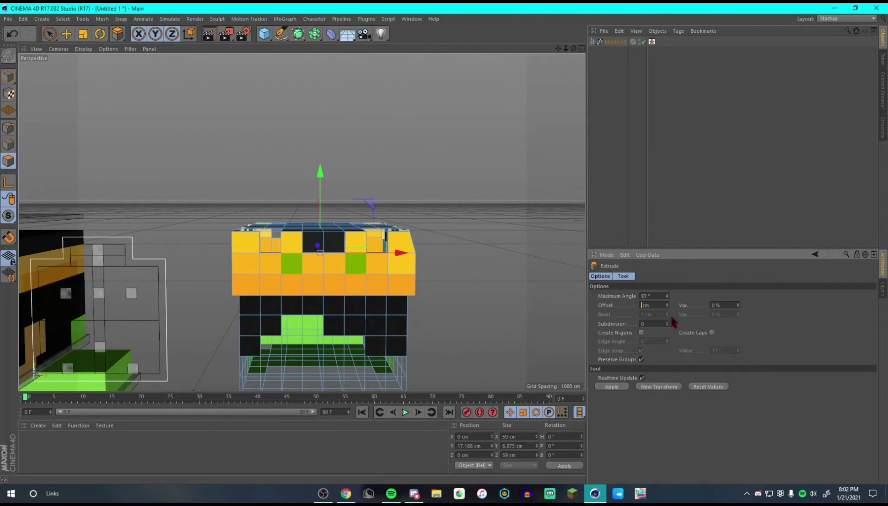
{"action": "left_click_drag", "start_coordinate": [492, 337], "coordinate": [402, 333], "text": "alt"}
{"action": "right_click_drag", "start_coordinate": [403, 333], "coordinate": [469, 352], "text": "alt"}
{"action": "left_click_drag", "start_coordinate": [428, 335], "coordinate": [427, 335]}
{"action": "left_click_drag", "start_coordinate": [506, 292], "coordinate": [478, 286], "text": "alt"}
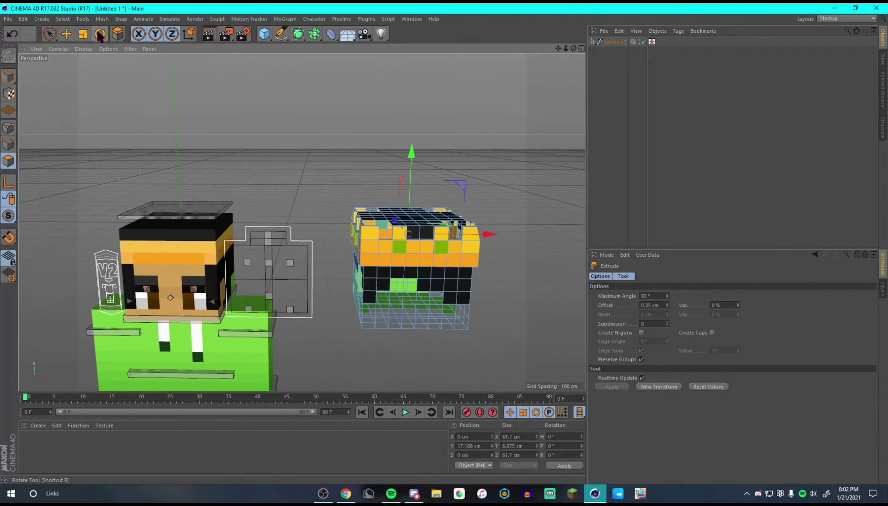
Step: Return to model mode and move the hat mesh back onto the character's head, to about -0.8 cm in X
{"action": "left_click", "coordinate": [13, 72]}
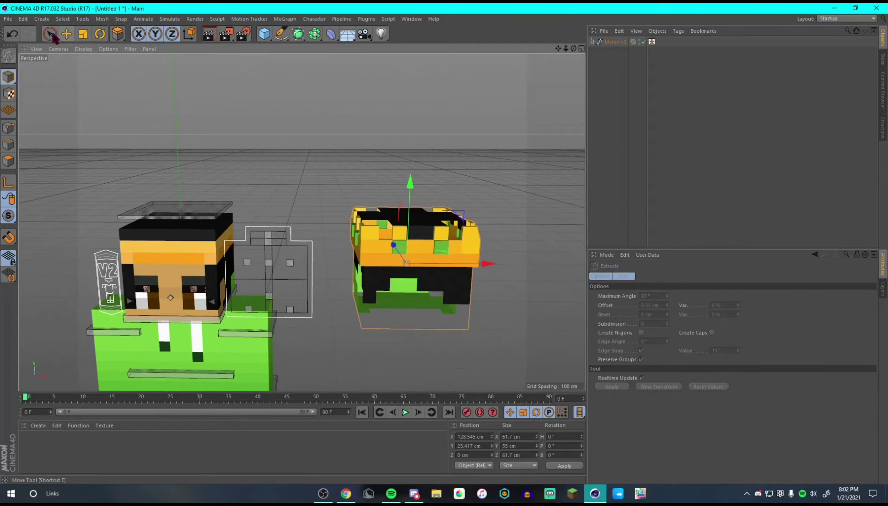
{"action": "left_click", "coordinate": [64, 35]}
{"action": "left_click_drag", "start_coordinate": [449, 264], "coordinate": [135, 258]}
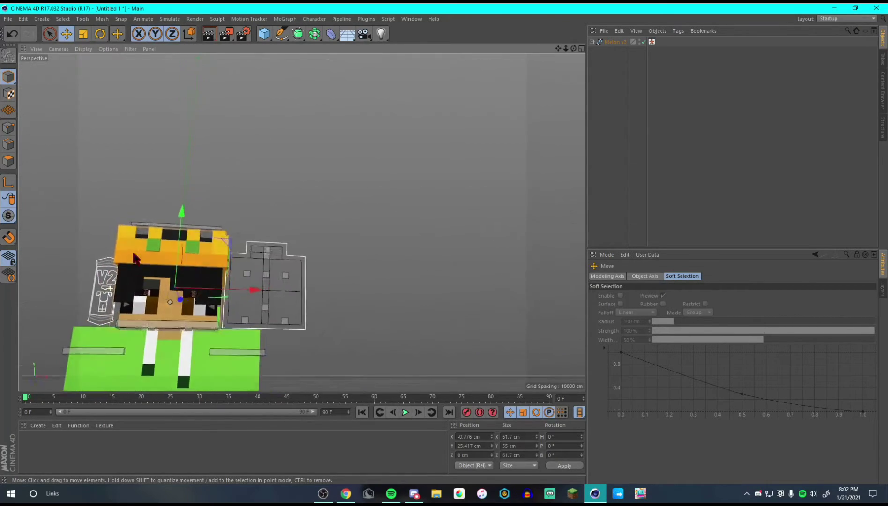
{"action": "scroll", "coordinate": [131, 267], "scroll_direction": "down", "scroll_amount": 5}
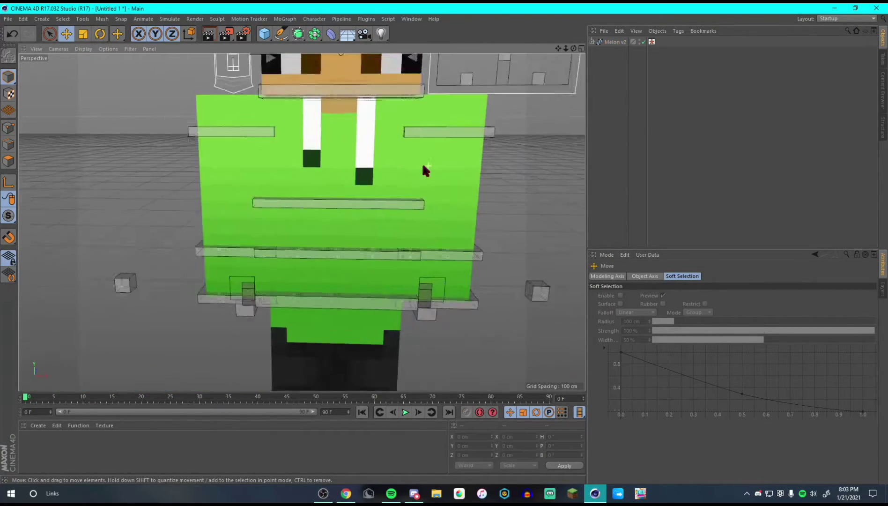
{"action": "scroll", "coordinate": [428, 166], "scroll_direction": "up", "scroll_amount": 3}
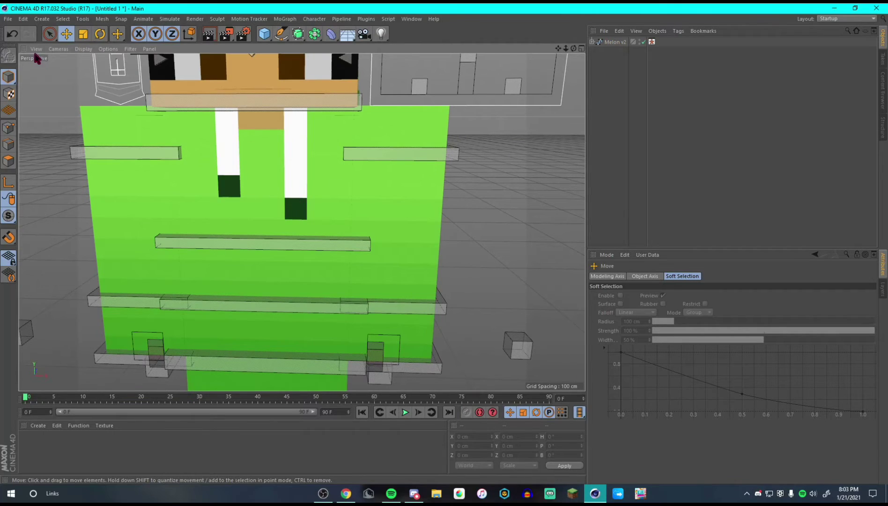
{"action": "left_click", "coordinate": [53, 38]}
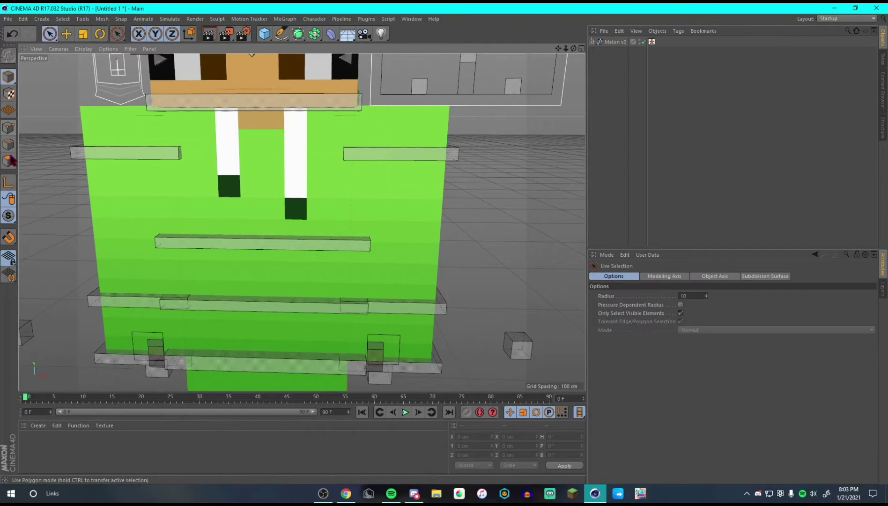
{"action": "left_click", "coordinate": [9, 161]}
{"action": "key", "text": "space"}
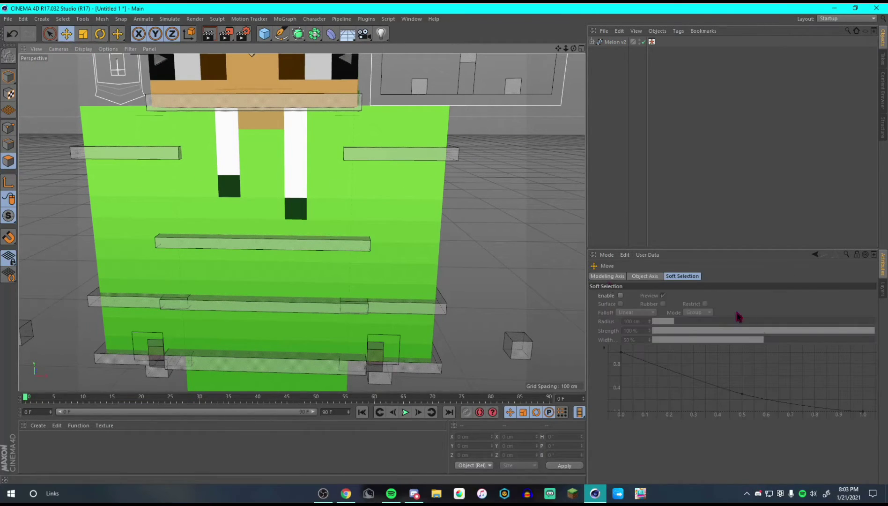
{"action": "left_click", "coordinate": [883, 291]}
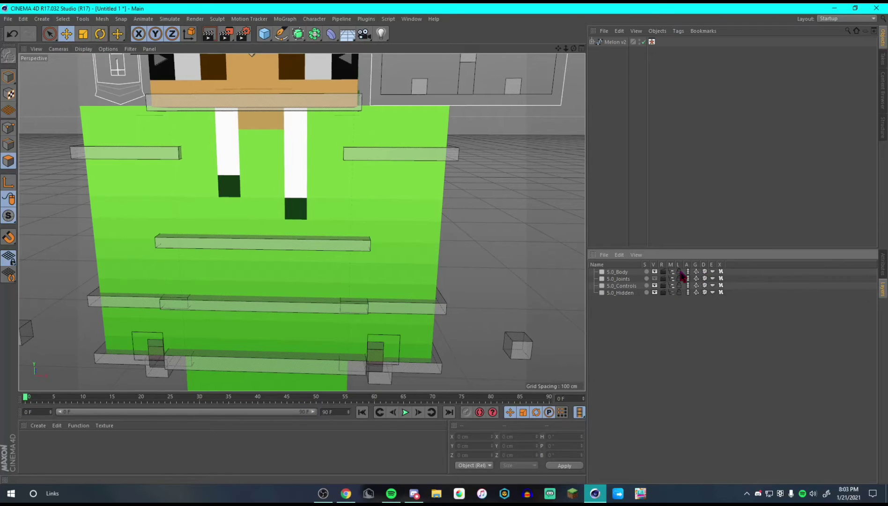
Step: Activate Live Selection and expand the Melon v2 hierarchy to list the body part meshes in its Mesh group
{"action": "left_click", "coordinate": [49, 35]}
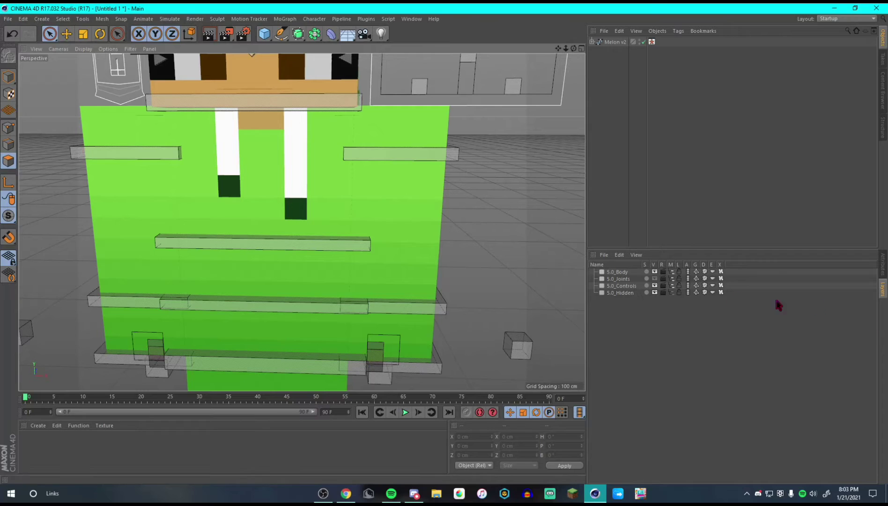
{"action": "left_click", "coordinate": [883, 269]}
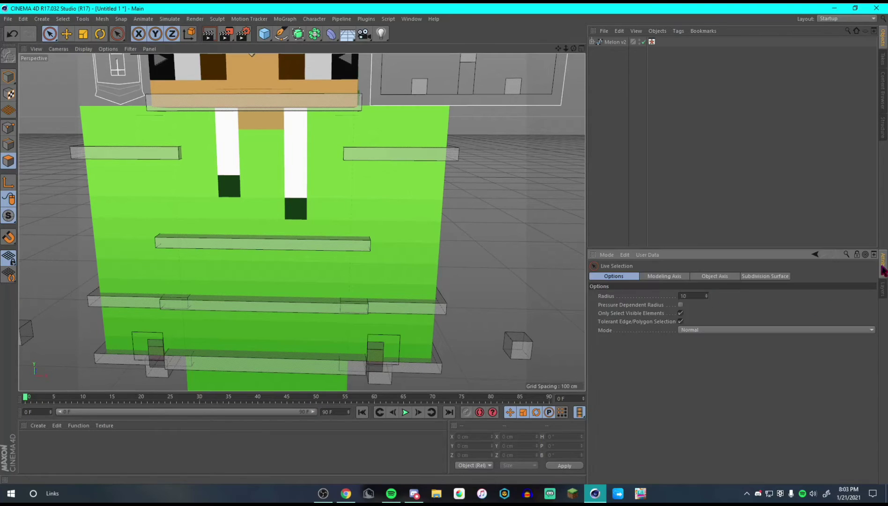
{"action": "left_click", "coordinate": [592, 42]}
{"action": "left_click", "coordinate": [597, 60]}
{"action": "left_click", "coordinate": [597, 51]}
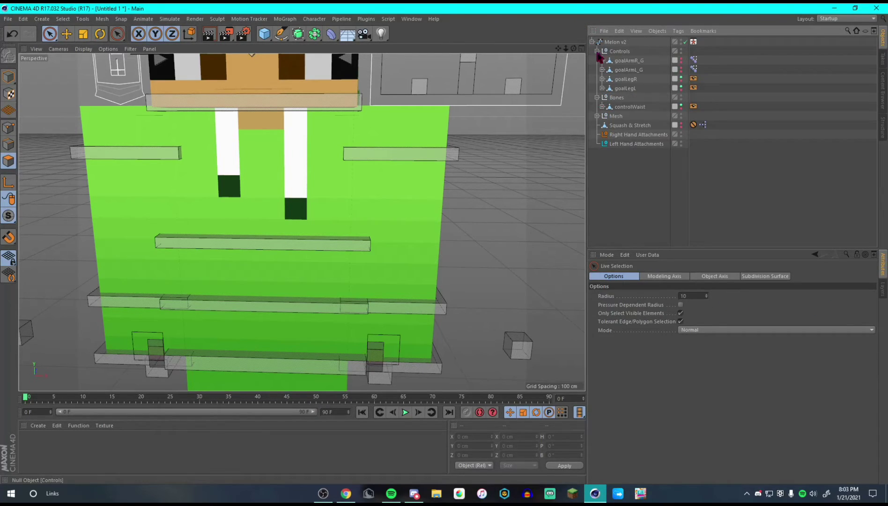
{"action": "left_click", "coordinate": [598, 116]}
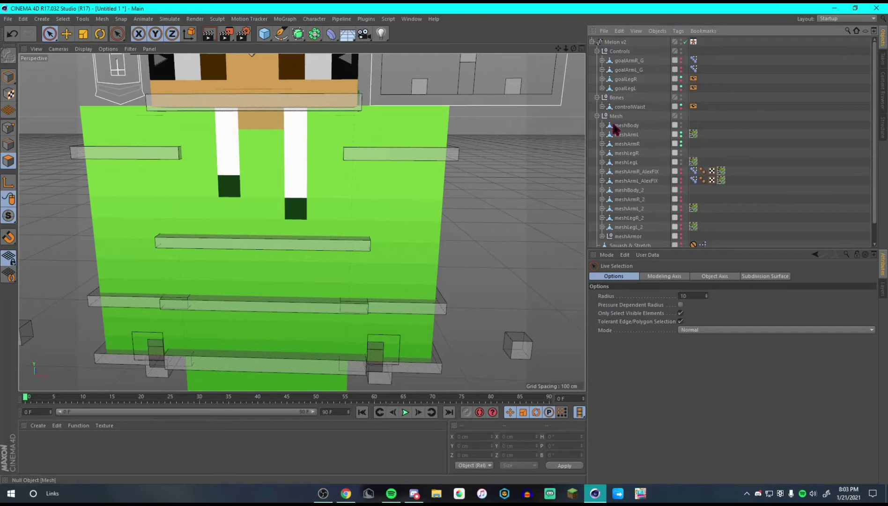
{"action": "scroll", "coordinate": [617, 139], "scroll_direction": "down", "scroll_amount": 2}
{"action": "scroll", "coordinate": [342, 248], "scroll_direction": "down", "scroll_amount": 2}
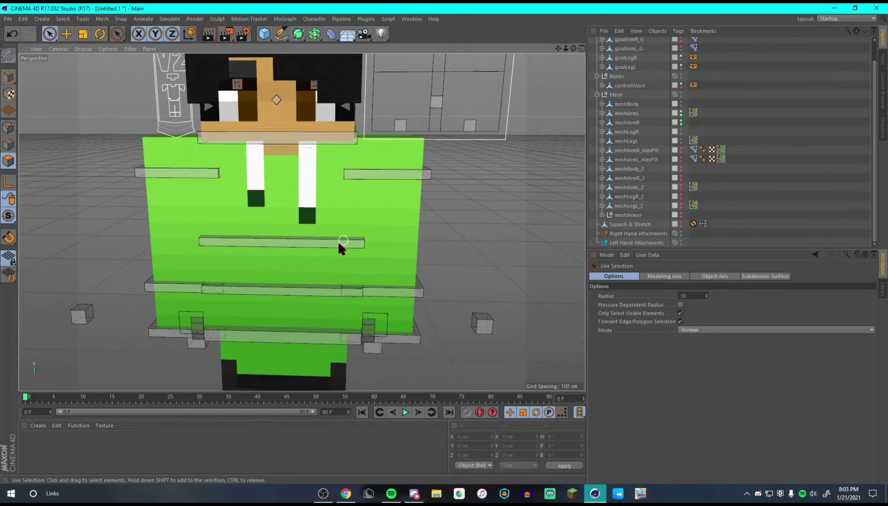
Step: Select the character's torso mesh, meshBody, and switch to polygon mode
{"action": "scroll", "coordinate": [328, 247], "scroll_direction": "down", "scroll_amount": 2}
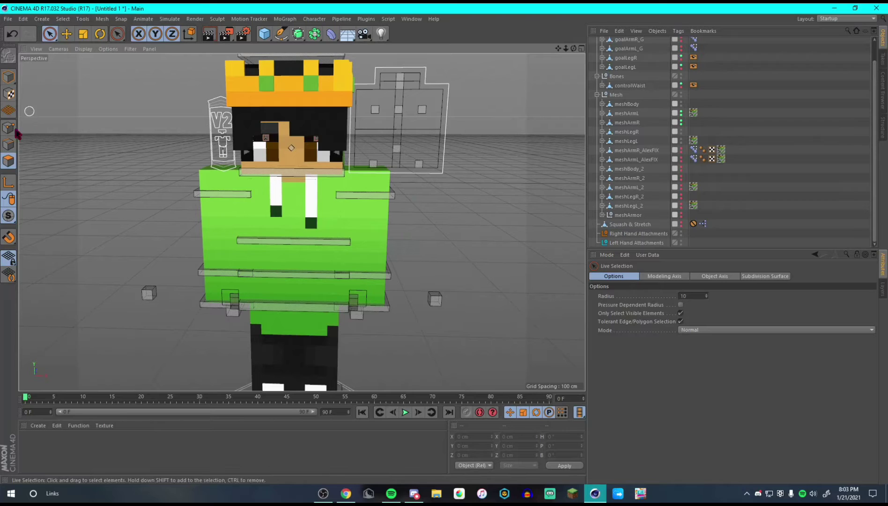
{"action": "left_click", "coordinate": [305, 217]}
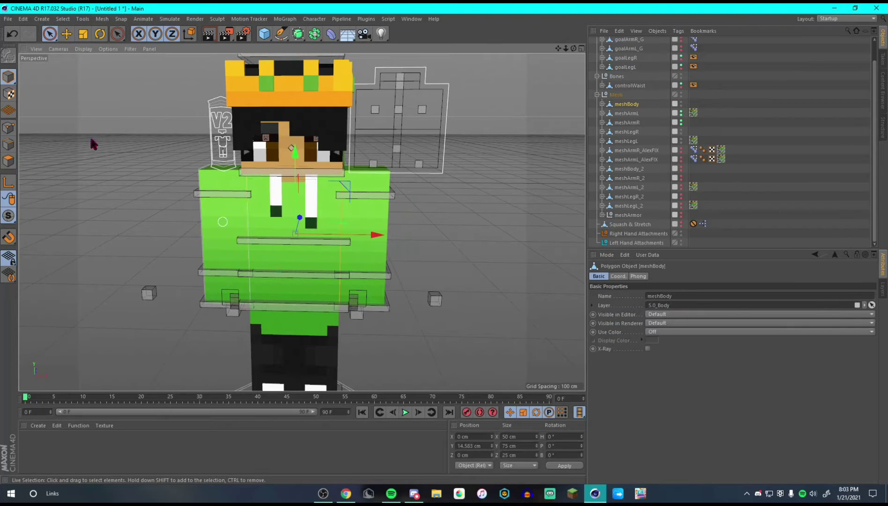
{"action": "left_click", "coordinate": [8, 160]}
{"action": "scroll", "coordinate": [299, 174], "scroll_direction": "down", "scroll_amount": 1}
{"action": "scroll", "coordinate": [188, 182], "scroll_direction": "up", "scroll_amount": 5}
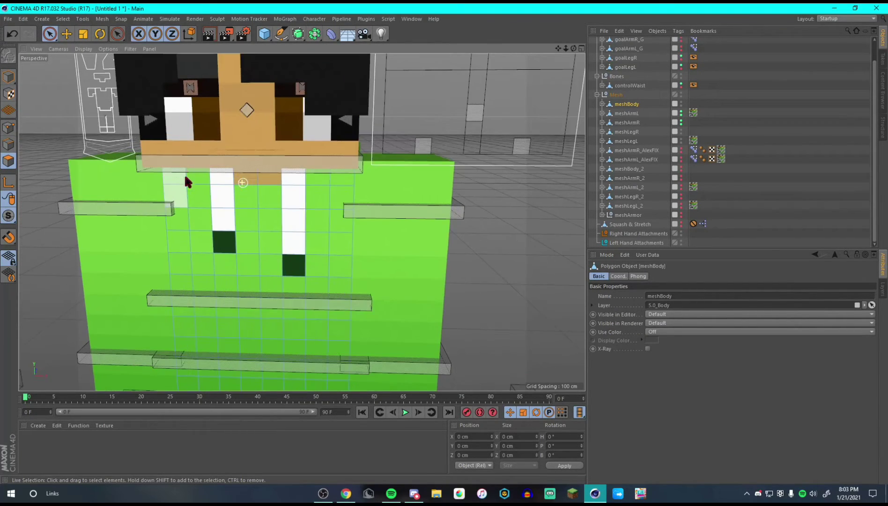
{"action": "scroll", "coordinate": [185, 181], "scroll_direction": "up", "scroll_amount": 3}
{"action": "left_click", "coordinate": [884, 289]}
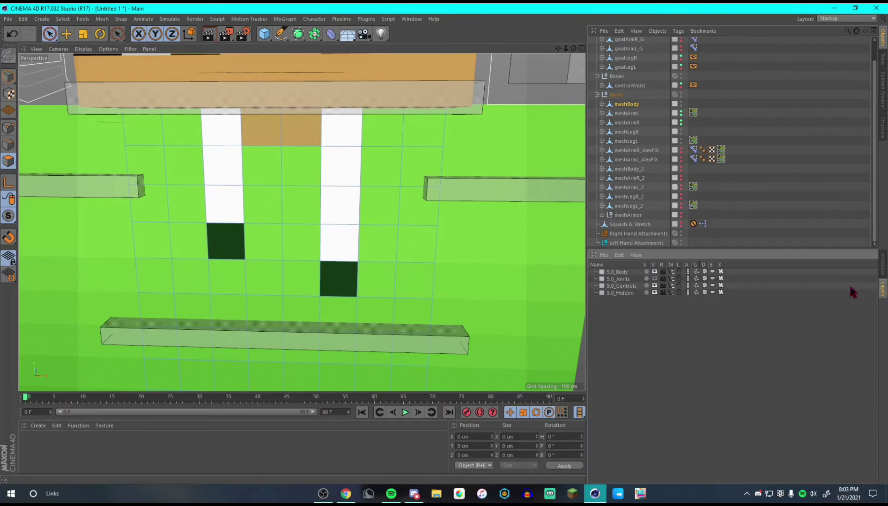
{"action": "left_click", "coordinate": [883, 267]}
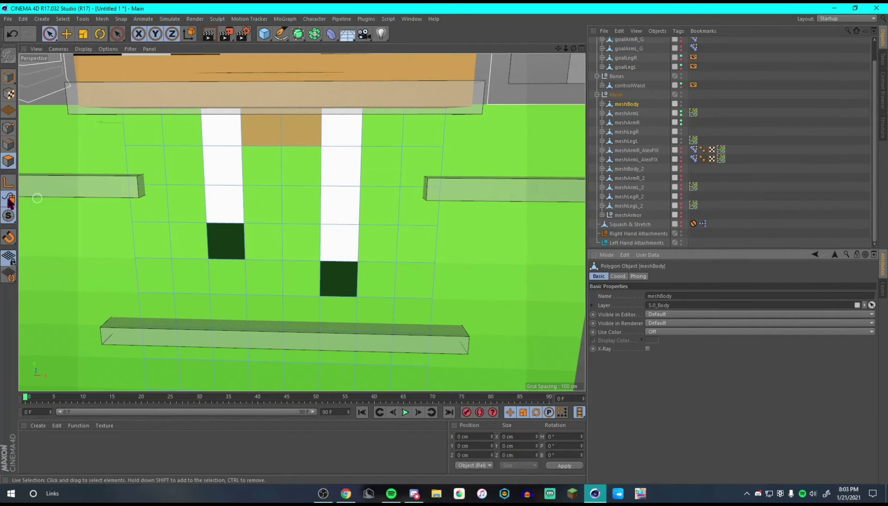
Step: Select both white hoodie strings with their dark tips on the torso front and extrude them with an offset of 2 cm
{"action": "left_click_drag", "start_coordinate": [224, 128], "coordinate": [228, 236]}
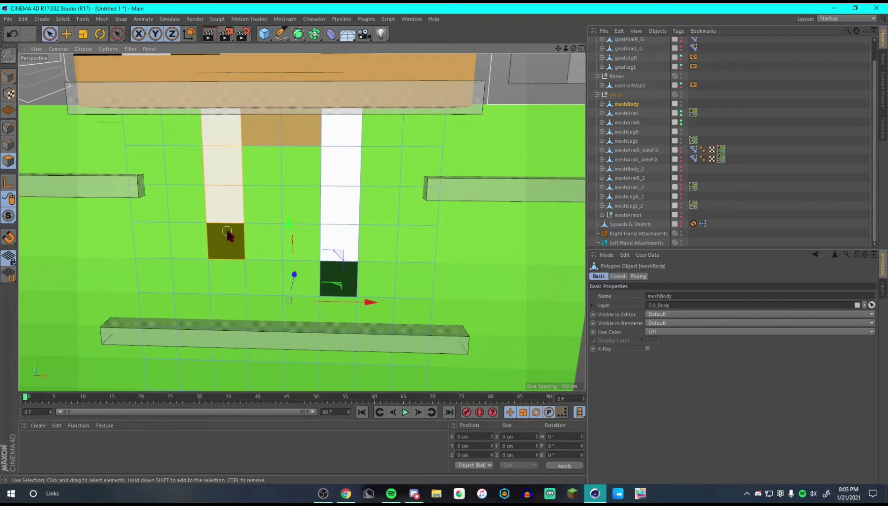
{"action": "left_click_drag", "start_coordinate": [341, 138], "coordinate": [342, 268], "text": "shift"}
{"action": "key", "text": "d"}
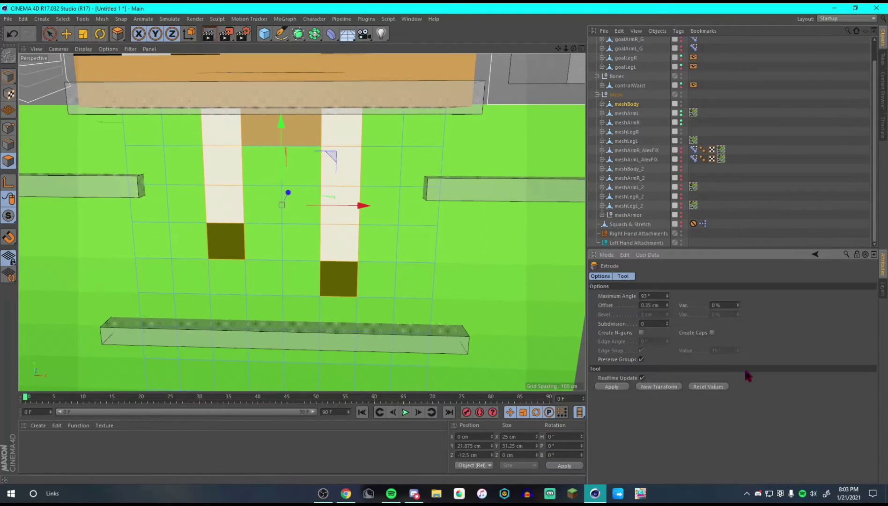
{"action": "left_click", "coordinate": [612, 386]}
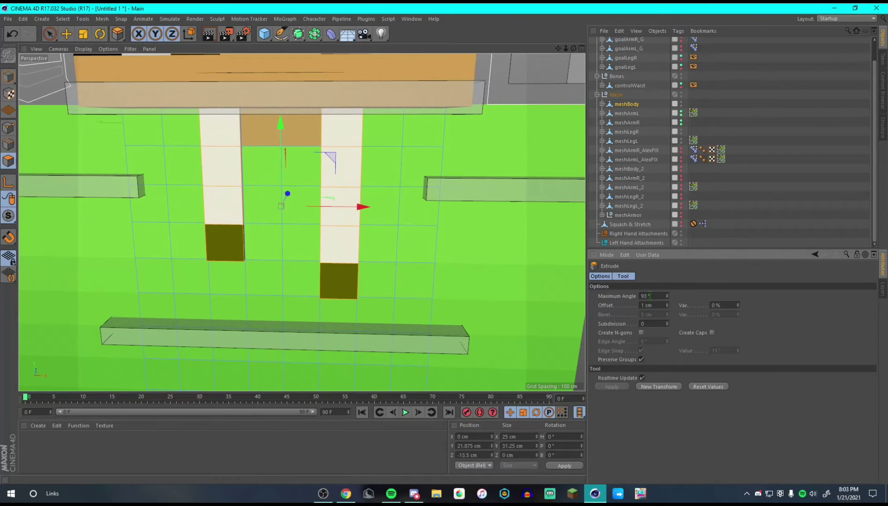
{"action": "key", "text": "Return"}
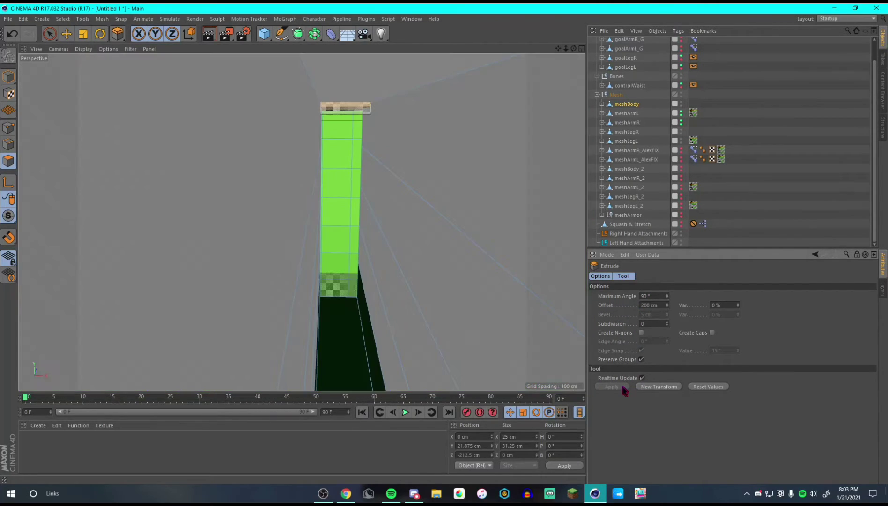
{"action": "key", "text": "ctrl+z"}
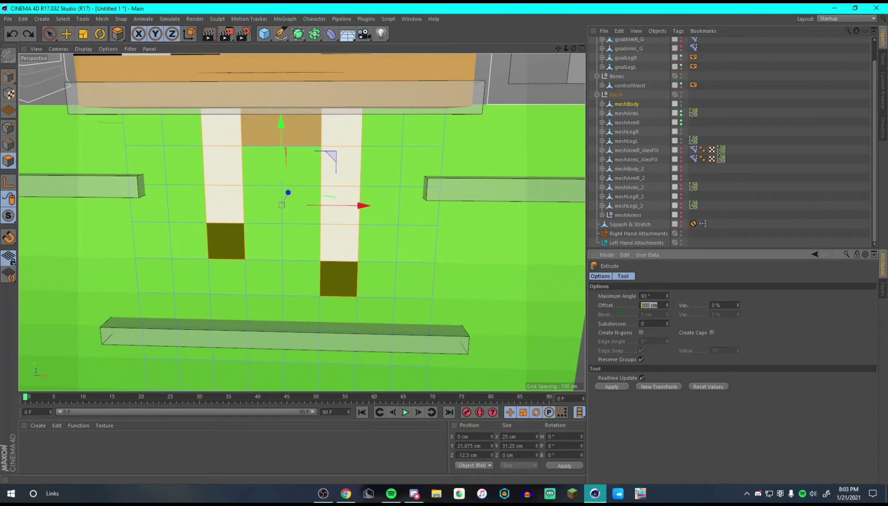
{"action": "left_click", "coordinate": [624, 388]}
{"action": "left_click_drag", "start_coordinate": [453, 306], "coordinate": [418, 284], "text": "alt"}
{"action": "scroll", "coordinate": [418, 287], "scroll_direction": "up", "scroll_amount": 3}
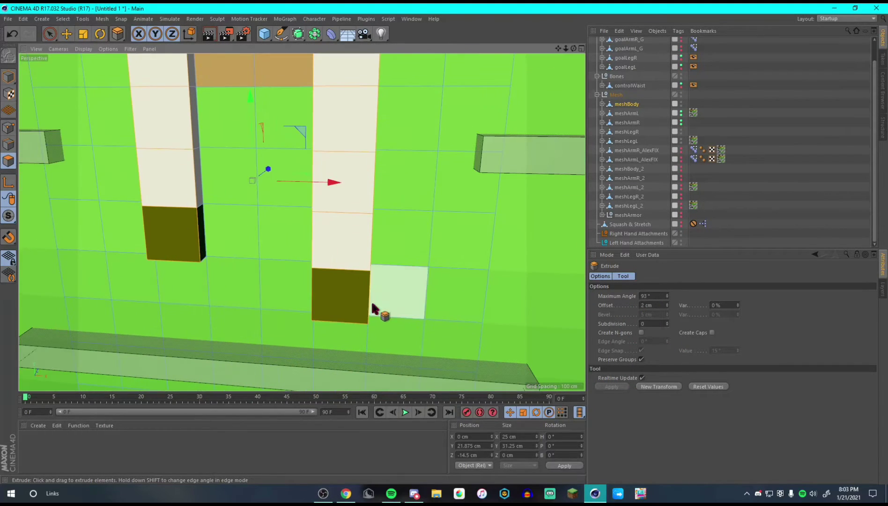
Step: Select only the two dark string tips and extrude them further with an offset of 1 cm
{"action": "left_click", "coordinate": [328, 295]}
{"action": "left_click", "coordinate": [168, 239], "text": "shift"}
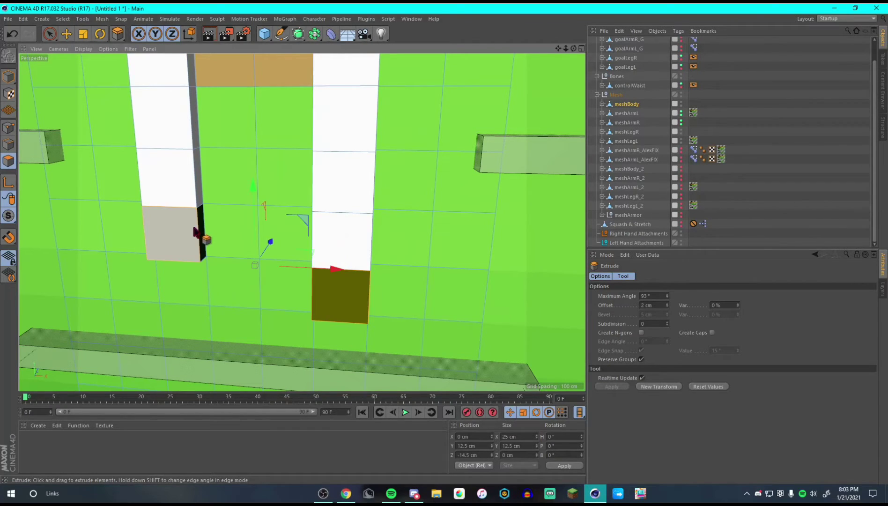
{"action": "left_click_drag", "start_coordinate": [647, 306], "coordinate": [614, 311]}
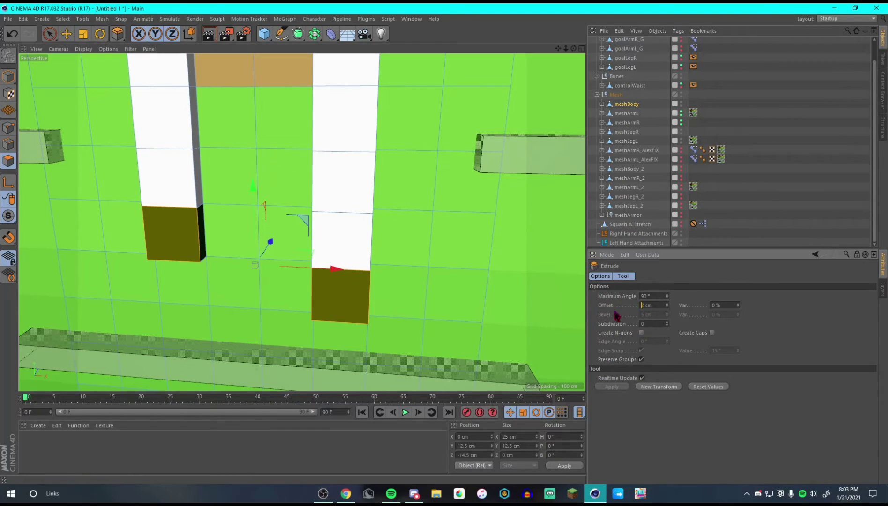
{"action": "type", "text": "1"}
{"action": "key", "text": "Return"}
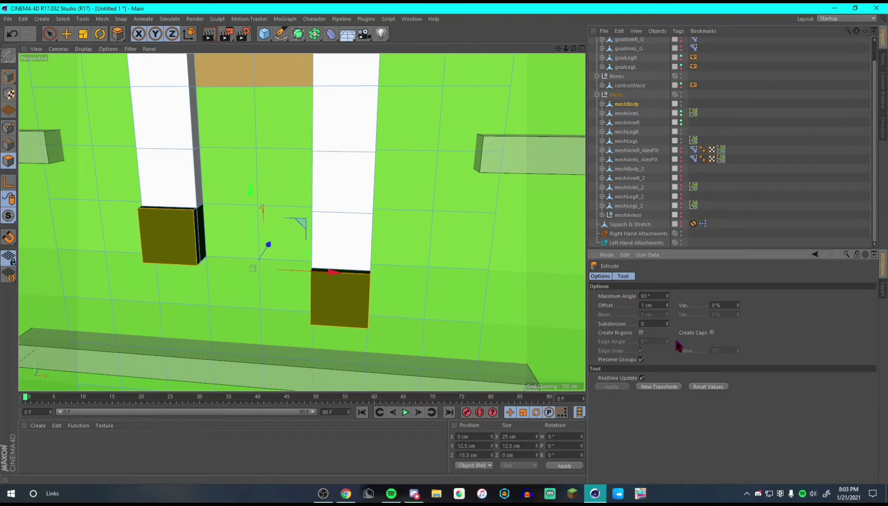
Step: Select the right leg mesh, meshLegR, with Live Selection and switch to polygon mode
{"action": "scroll", "coordinate": [359, 276], "scroll_direction": "down", "scroll_amount": 18}
{"action": "scroll", "coordinate": [365, 348], "scroll_direction": "up", "scroll_amount": 7}
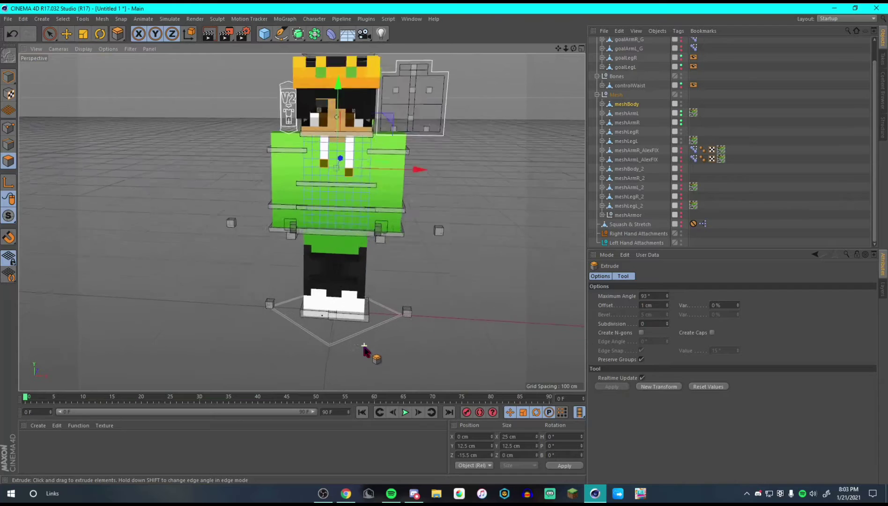
{"action": "left_click", "coordinate": [50, 34]}
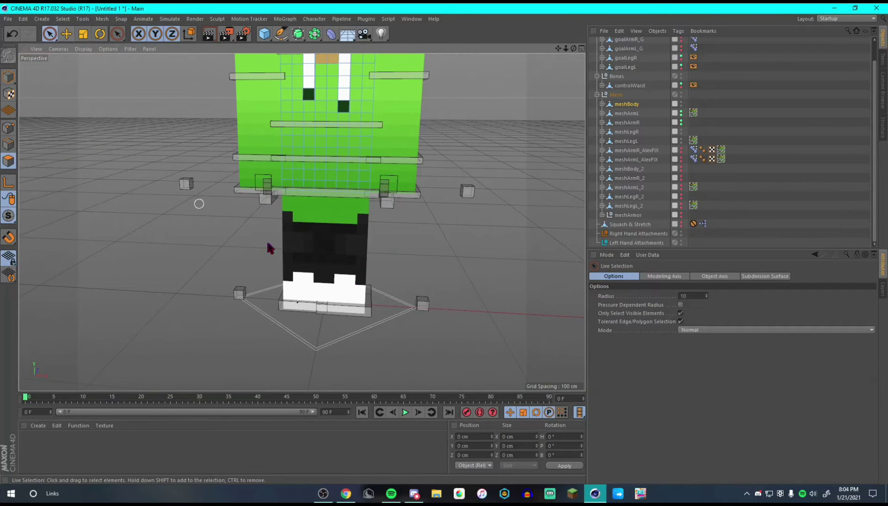
{"action": "left_click", "coordinate": [304, 257]}
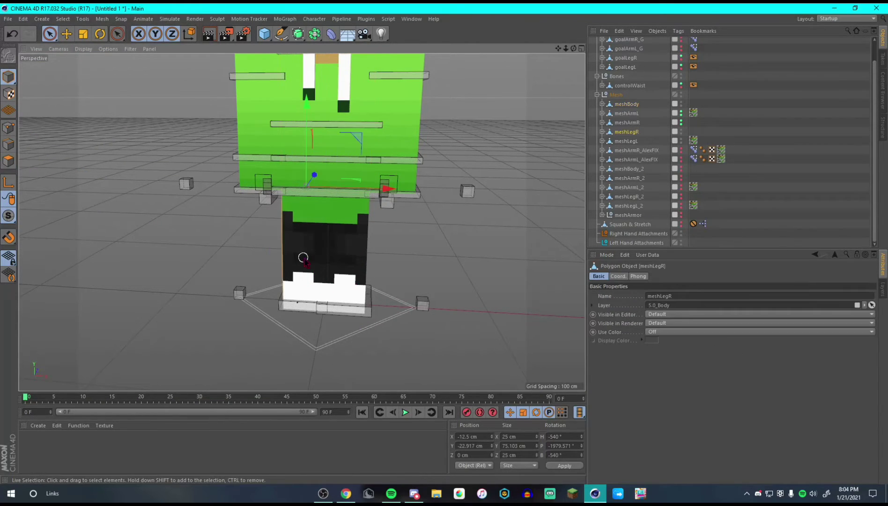
{"action": "scroll", "coordinate": [300, 292], "scroll_direction": "up", "scroll_amount": 5}
{"action": "scroll", "coordinate": [330, 326], "scroll_direction": "up", "scroll_amount": 2}
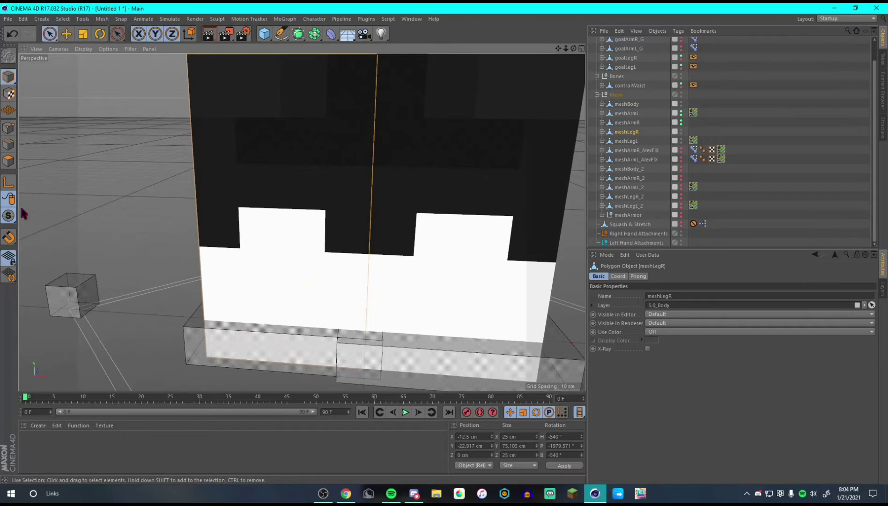
{"action": "left_click", "coordinate": [8, 161]}
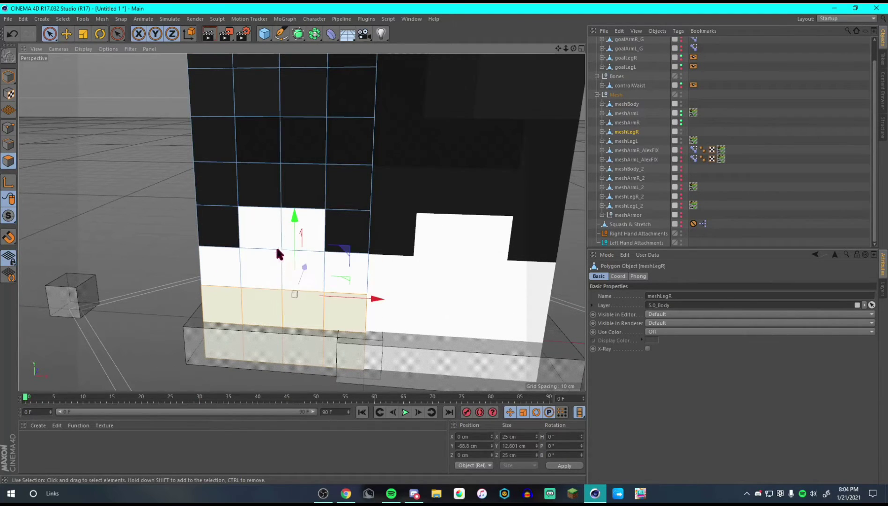
Step: Select the white shoe polygons around the right leg and extrude them outward, undoing any accidental second extrusion
{"action": "mouse_move", "coordinate": [277, 249]}
{"action": "left_mouse_down", "text": "shift"}
{"action": "mouse_move", "coordinate": [288, 233]}
{"action": "mouse_move", "coordinate": [228, 323]}
{"action": "mouse_move", "coordinate": [337, 286]}
{"action": "mouse_move", "coordinate": [201, 310]}
{"action": "mouse_move", "coordinate": [272, 286]}
{"action": "left_mouse_up", "text": "shift"}
{"action": "scroll", "coordinate": [201, 310], "scroll_direction": "down", "scroll_amount": 5}
{"action": "left_click_drag", "start_coordinate": [144, 304], "coordinate": [118, 265], "text": "shift"}
{"action": "left_click_drag", "start_coordinate": [202, 300], "coordinate": [45, 302], "text": "alt"}
{"action": "key", "text": "d"}
{"action": "left_click", "coordinate": [619, 388]}
{"action": "left_click_drag", "start_coordinate": [339, 319], "coordinate": [333, 316]}
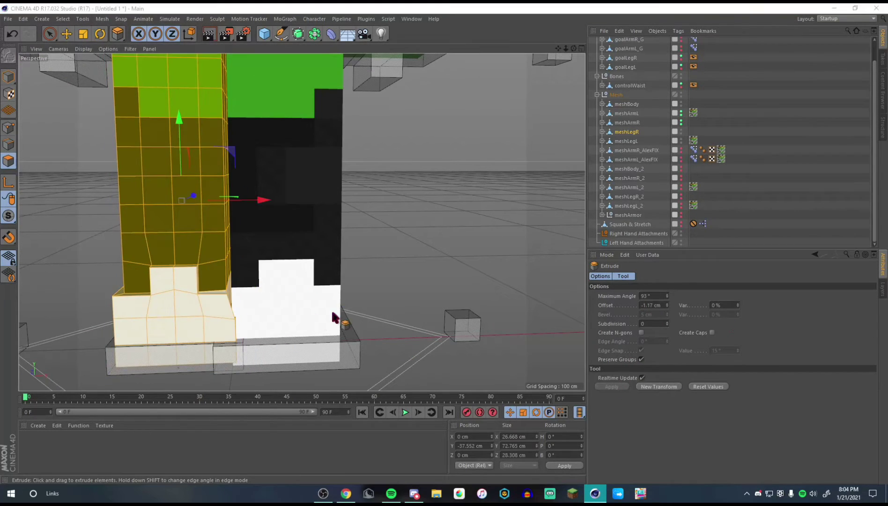
{"action": "key", "text": "ctrl+z"}
Step: Select the white shoe polygons on the front, side and back of the left leg mesh, meshLegL
{"action": "left_click_drag", "start_coordinate": [368, 243], "coordinate": [270, 260], "text": "alt"}
{"action": "key", "text": "space"}
{"action": "left_click", "coordinate": [291, 298]}
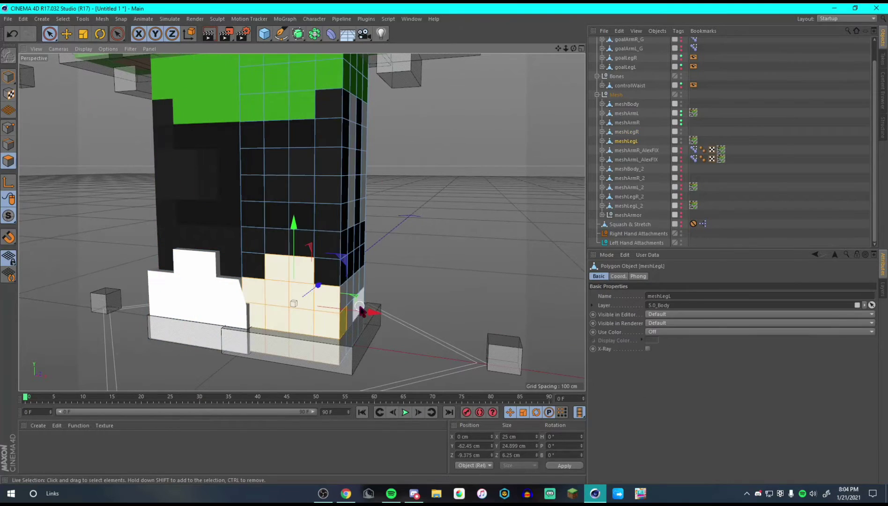
{"action": "mouse_move", "coordinate": [289, 161]}
{"action": "left_mouse_down", "text": "shift"}
{"action": "mouse_move", "coordinate": [305, 167]}
{"action": "mouse_move", "coordinate": [307, 153]}
{"action": "mouse_move", "coordinate": [278, 184]}
{"action": "left_mouse_up", "text": "shift"}
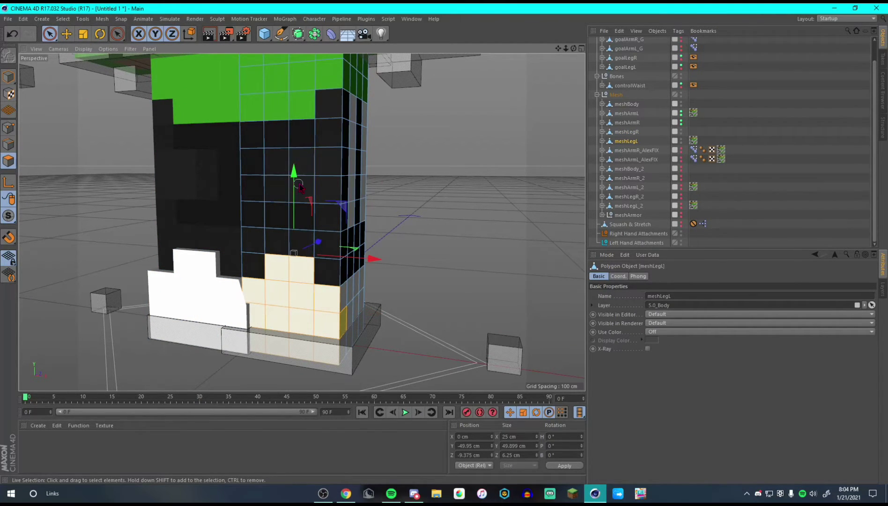
{"action": "left_click_drag", "start_coordinate": [412, 308], "coordinate": [391, 341], "text": "alt"}
{"action": "left_click_drag", "start_coordinate": [391, 337], "coordinate": [295, 326], "text": "alt"}
{"action": "mouse_move", "coordinate": [398, 314]}
{"action": "left_mouse_down", "text": "shift"}
{"action": "mouse_move", "coordinate": [484, 294]}
{"action": "mouse_move", "coordinate": [459, 280]}
{"action": "left_mouse_up", "text": "shift"}
{"action": "left_click_drag", "start_coordinate": [459, 280], "coordinate": [229, 296], "text": "alt"}
{"action": "scroll", "coordinate": [228, 298], "scroll_direction": "down", "scroll_amount": 5}
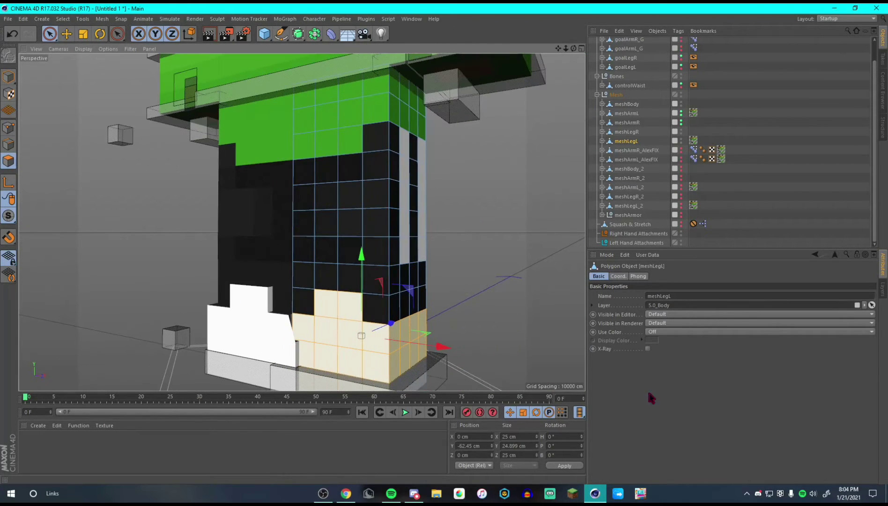
Step: Extrude the left leg's selected shoe polygons outward with an offset of 1 cm
{"action": "key", "text": "d"}
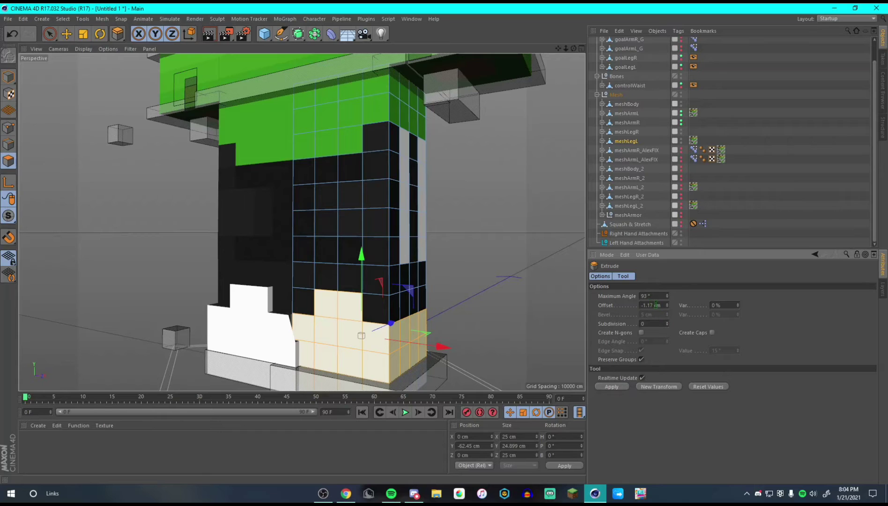
{"action": "left_click", "coordinate": [612, 387]}
{"action": "left_click_drag", "start_coordinate": [460, 337], "coordinate": [385, 322], "text": "alt"}
{"action": "left_click", "coordinate": [647, 305]}
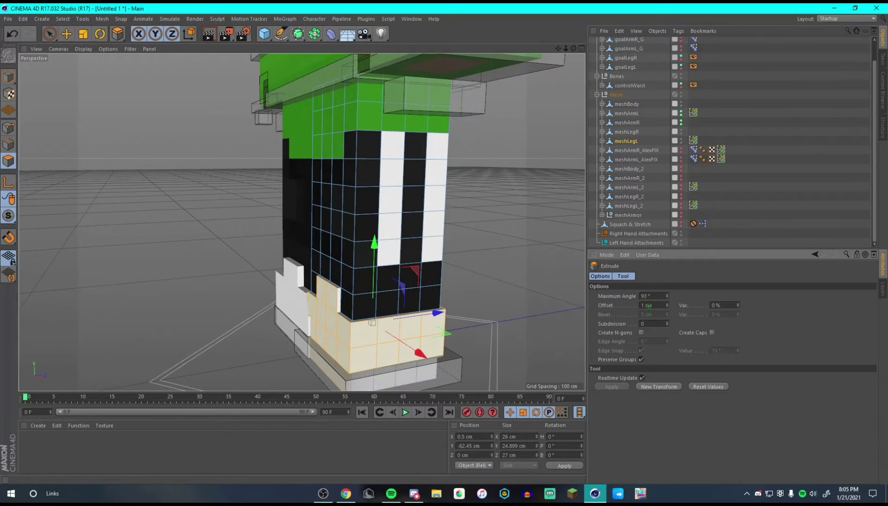
Step: Undo the repeated extrusions on the left leg's shoe polygons and extrude them once with a 2 cm offset
{"action": "left_click", "coordinate": [658, 387]}
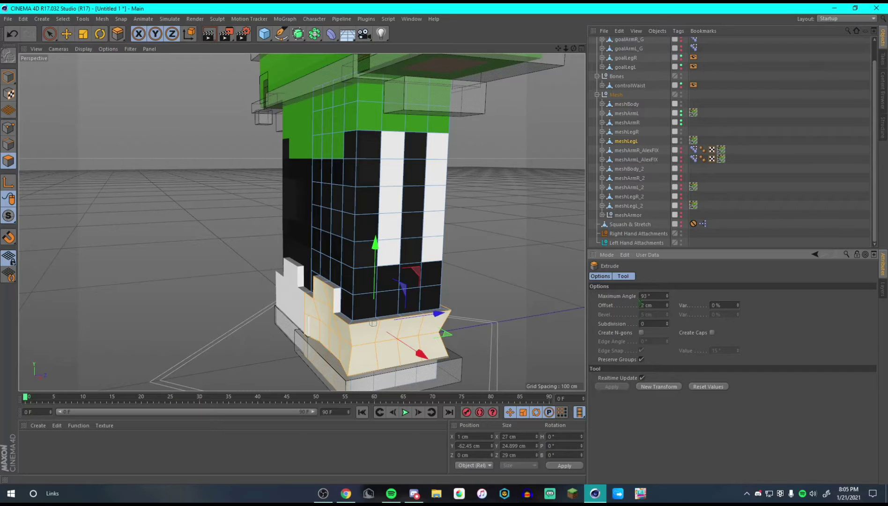
{"action": "left_click_drag", "start_coordinate": [372, 321], "coordinate": [409, 315], "text": "alt"}
{"action": "scroll", "coordinate": [403, 334], "scroll_direction": "up", "scroll_amount": 4}
{"action": "key", "text": "ctrl+z"}
{"action": "key", "text": "ctrl+z"}
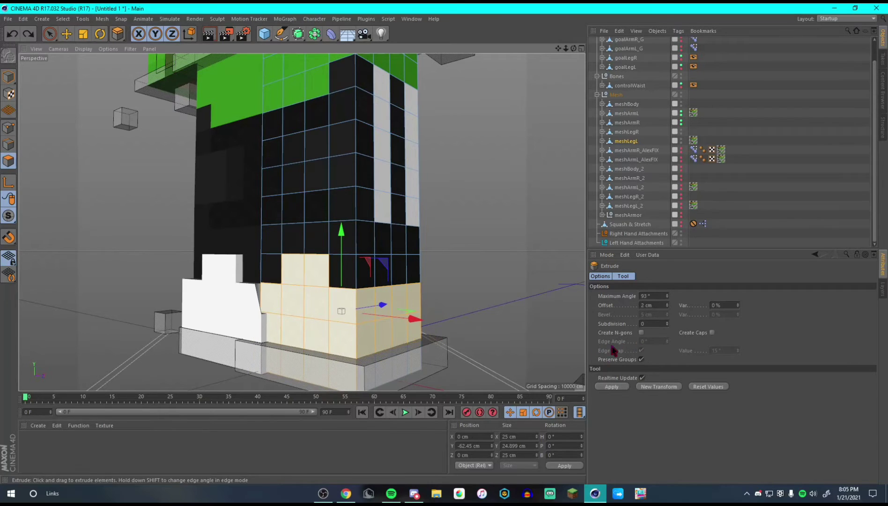
{"action": "left_click", "coordinate": [611, 386]}
{"action": "scroll", "coordinate": [473, 326], "scroll_direction": "down", "scroll_amount": 10}
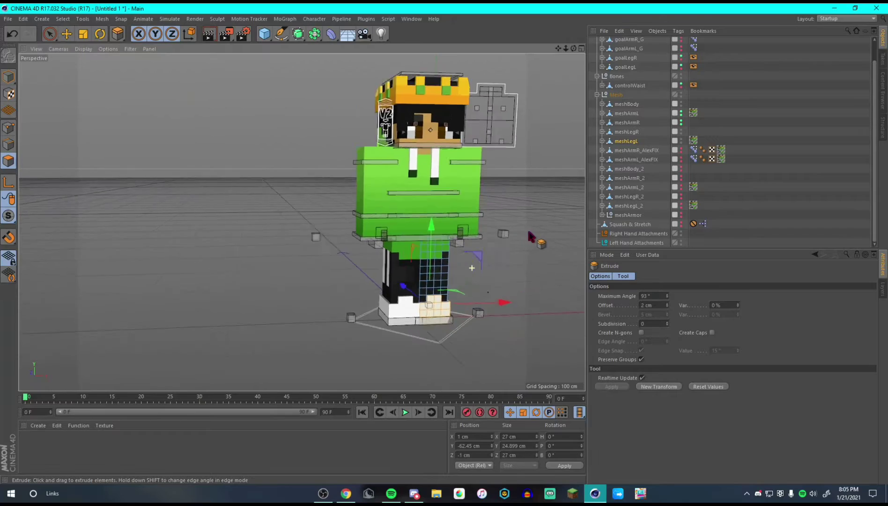
Step: Switch to model mode with Live Selection and move the left hand control goalArmL_L to about X 9.7 cm, Y 7.5 cm, bending the arm
{"action": "left_click_drag", "start_coordinate": [529, 231], "coordinate": [553, 310], "text": "alt"}
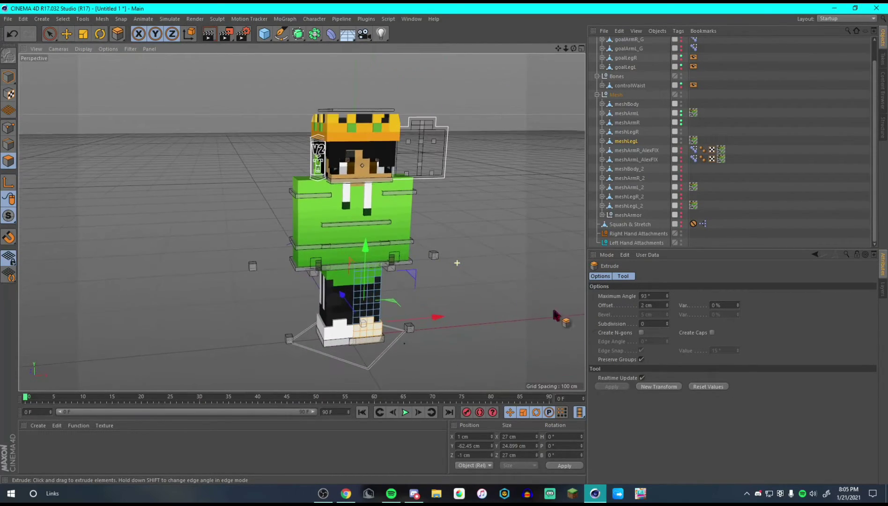
{"action": "left_click", "coordinate": [50, 34]}
{"action": "left_click", "coordinate": [8, 76]}
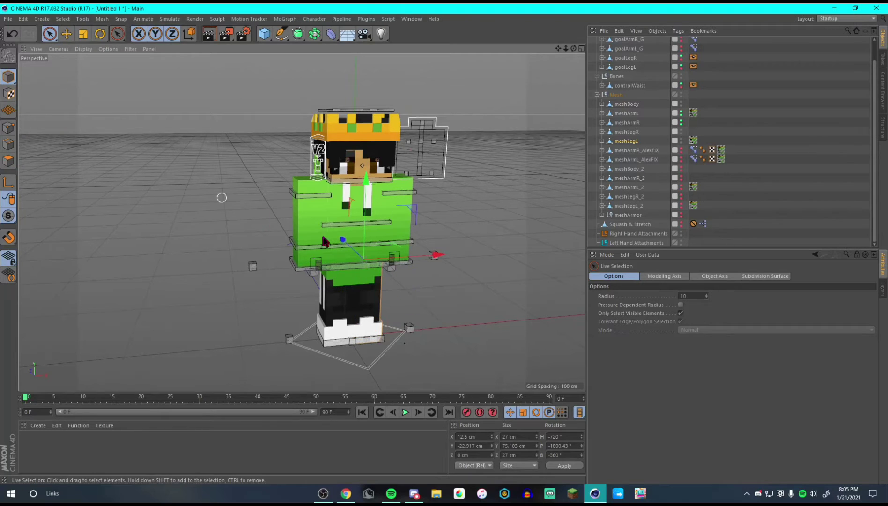
{"action": "scroll", "coordinate": [375, 269], "scroll_direction": "up", "scroll_amount": 8}
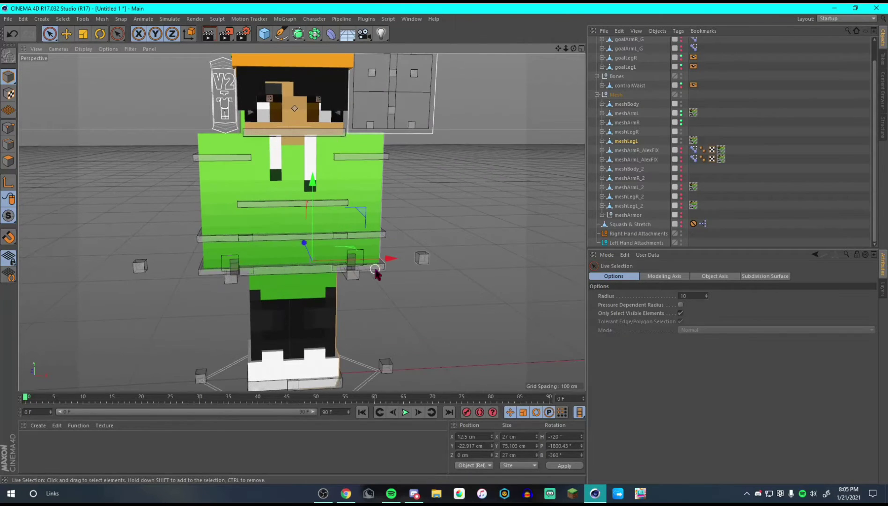
{"action": "left_click", "coordinate": [375, 269]}
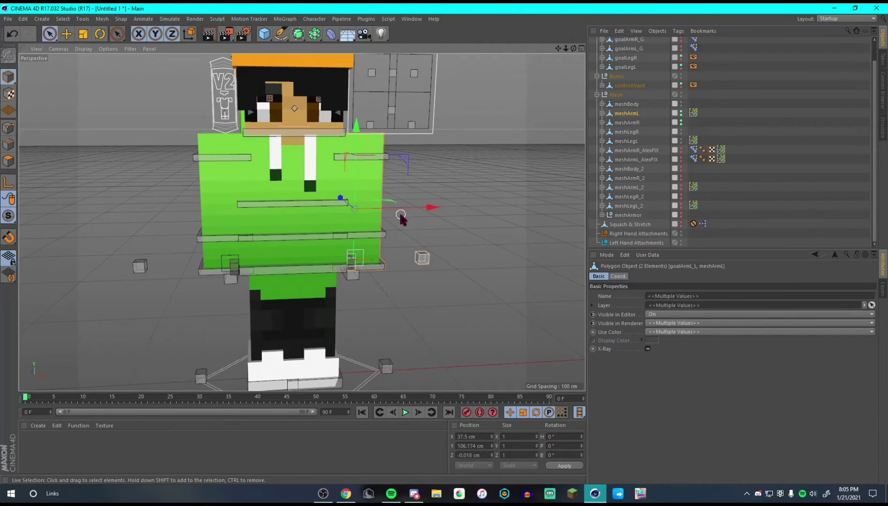
{"action": "left_click_drag", "start_coordinate": [401, 216], "coordinate": [369, 173]}
{"action": "scroll", "coordinate": [374, 140], "scroll_direction": "down", "scroll_amount": 2}
{"action": "left_click_drag", "start_coordinate": [420, 157], "coordinate": [382, 184], "text": "alt"}
{"action": "scroll", "coordinate": [416, 163], "scroll_direction": "up", "scroll_amount": 2}
Step: Select the left shoulder control controlArmL and rotate it to about H 51°, P -124°, raising the arm beside the head
{"action": "left_click", "coordinate": [100, 33]}
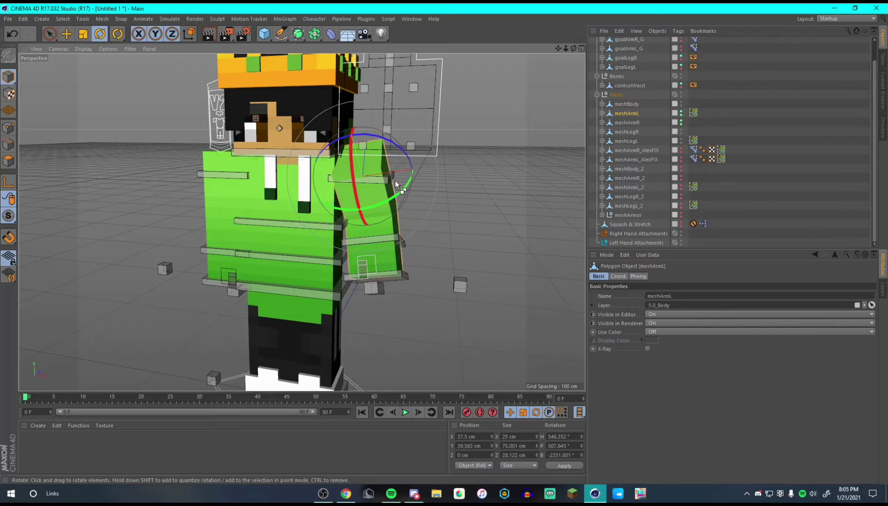
{"action": "left_click", "coordinate": [390, 183], "text": "shift"}
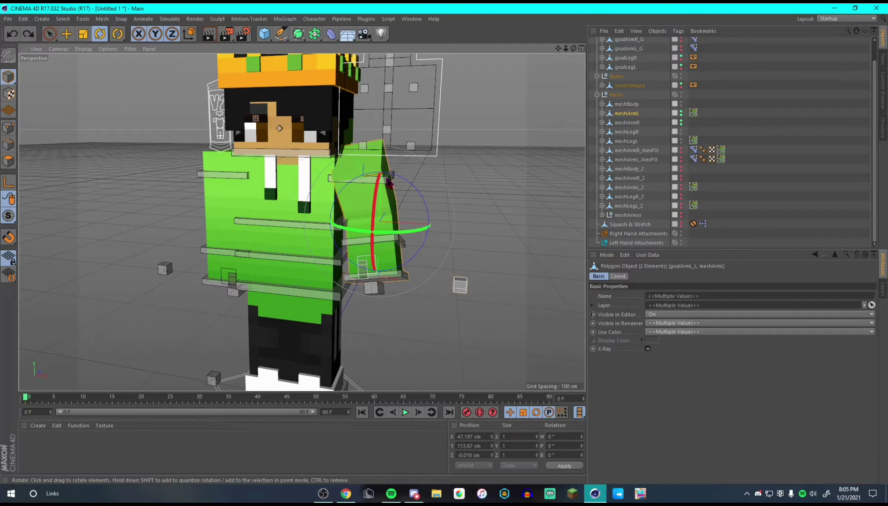
{"action": "scroll", "coordinate": [411, 162], "scroll_direction": "up", "scroll_amount": 10}
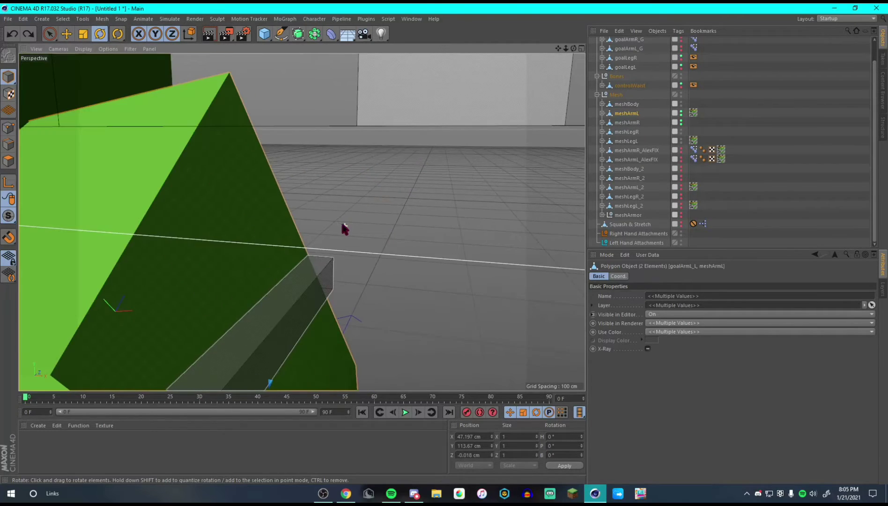
{"action": "scroll", "coordinate": [281, 290], "scroll_direction": "down", "scroll_amount": 4}
{"action": "scroll", "coordinate": [239, 351], "scroll_direction": "down", "scroll_amount": 2}
{"action": "left_click", "coordinate": [240, 345]}
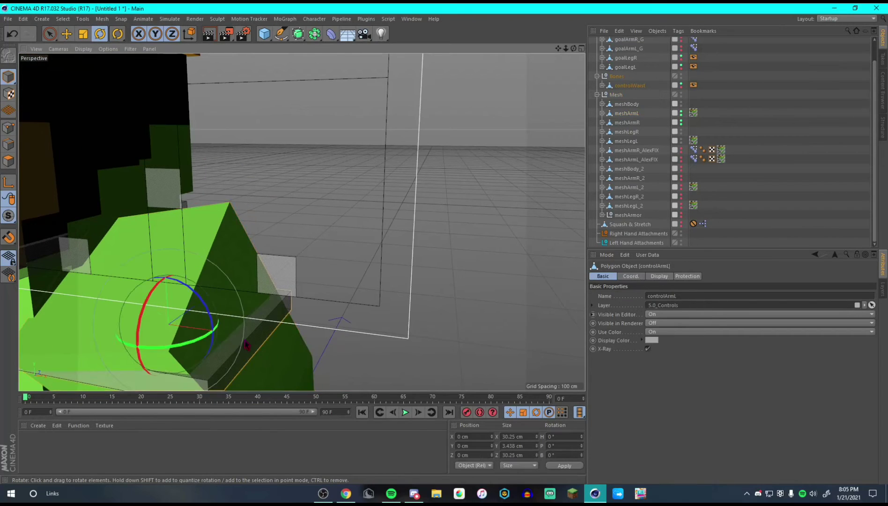
{"action": "scroll", "coordinate": [215, 347], "scroll_direction": "down", "scroll_amount": 8}
{"action": "scroll", "coordinate": [198, 346], "scroll_direction": "up", "scroll_amount": 7}
{"action": "left_click_drag", "start_coordinate": [234, 297], "coordinate": [266, 248]}
{"action": "left_click_drag", "start_coordinate": [309, 285], "coordinate": [330, 267], "text": "alt"}
{"action": "scroll", "coordinate": [330, 312], "scroll_direction": "up", "scroll_amount": 2}
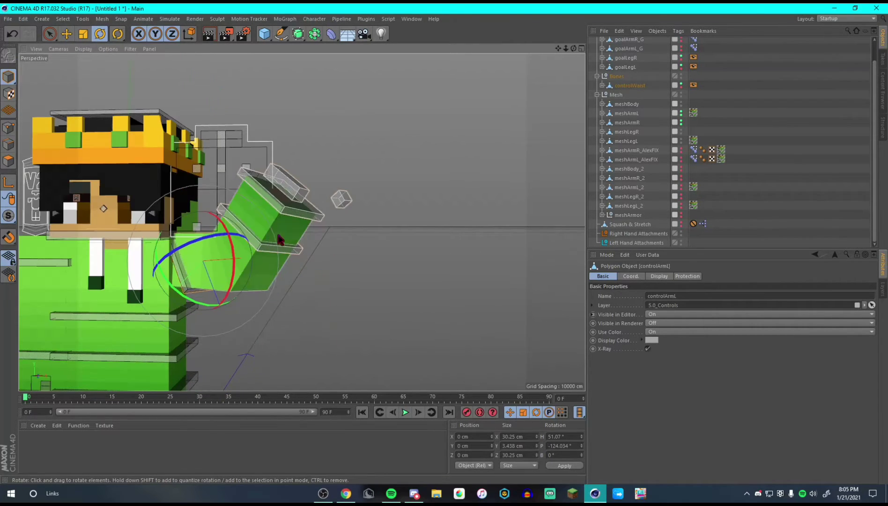
Step: Rotate controlArmL further to about H 69°, P -161.5°, B 9.4° so the left forearm points upward
{"action": "mouse_move", "coordinate": [279, 234]}
{"action": "left_mouse_down"}
{"action": "mouse_move", "coordinate": [277, 223]}
{"action": "mouse_move", "coordinate": [268, 224]}
{"action": "left_mouse_up"}
{"action": "left_click_drag", "start_coordinate": [249, 219], "coordinate": [248, 225]}
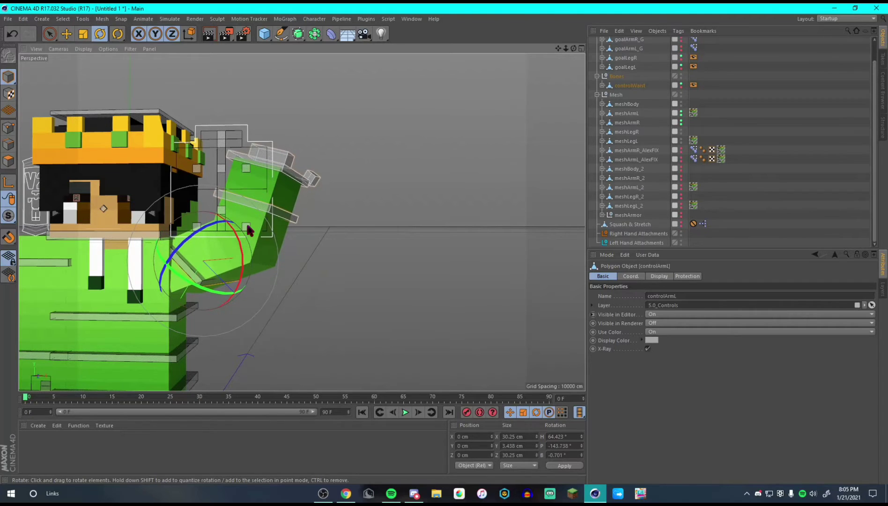
{"action": "scroll", "coordinate": [249, 225], "scroll_direction": "down", "scroll_amount": 5}
{"action": "middle_click_drag", "start_coordinate": [249, 225], "coordinate": [345, 226], "text": "alt"}
{"action": "scroll", "coordinate": [344, 226], "scroll_direction": "up", "scroll_amount": 3}
{"action": "left_click_drag", "start_coordinate": [345, 225], "coordinate": [335, 194]}
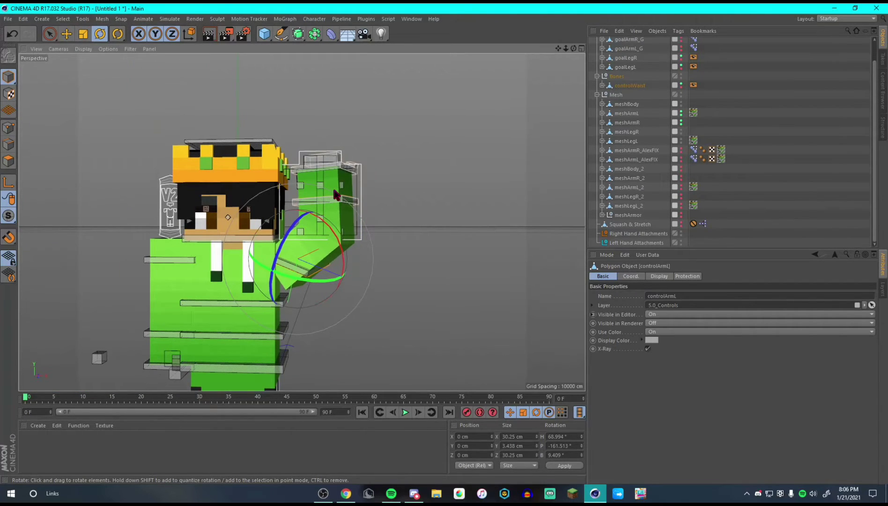
Step: Move goalArmL_L to about Y 16.9 cm and rotate it to about H -7.2°, P -0.6°, B -5.4°
{"action": "left_click", "coordinate": [66, 36]}
{"action": "left_click", "coordinate": [343, 177]}
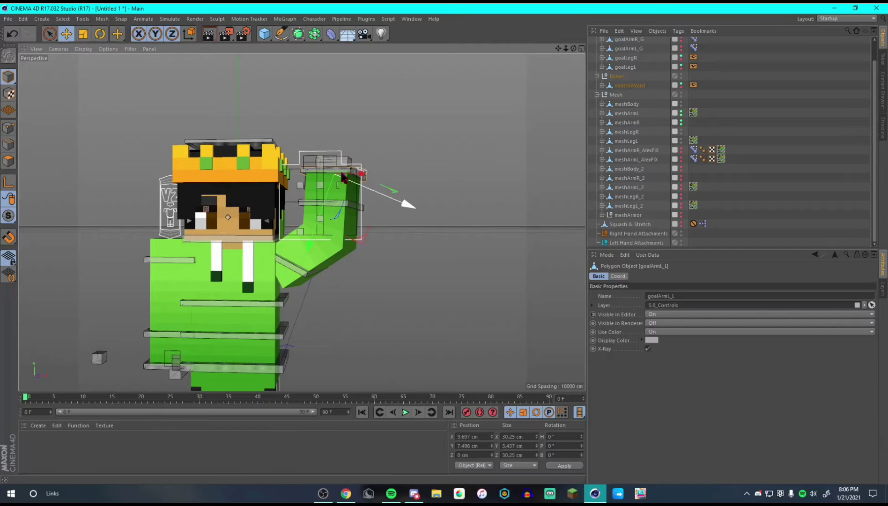
{"action": "left_click_drag", "start_coordinate": [327, 195], "coordinate": [356, 198]}
{"action": "left_click", "coordinate": [100, 33]}
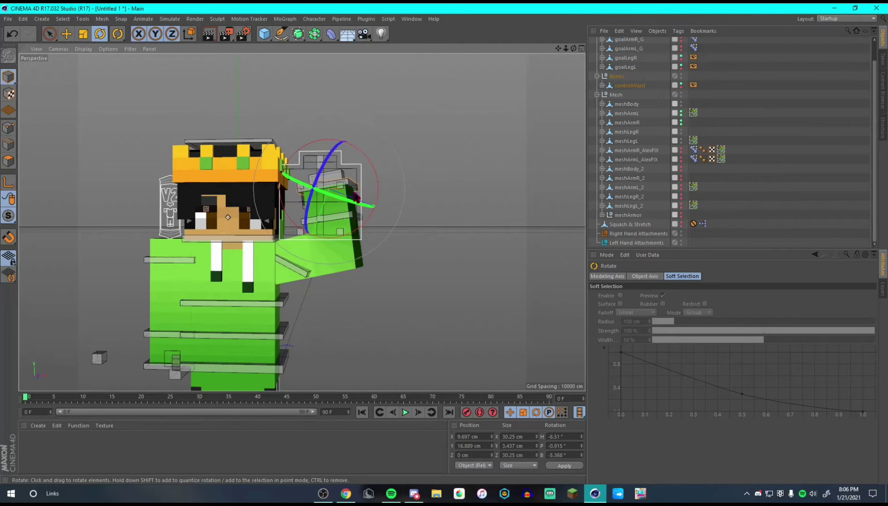
{"action": "left_click", "coordinate": [343, 212]}
{"action": "left_click", "coordinate": [351, 191]}
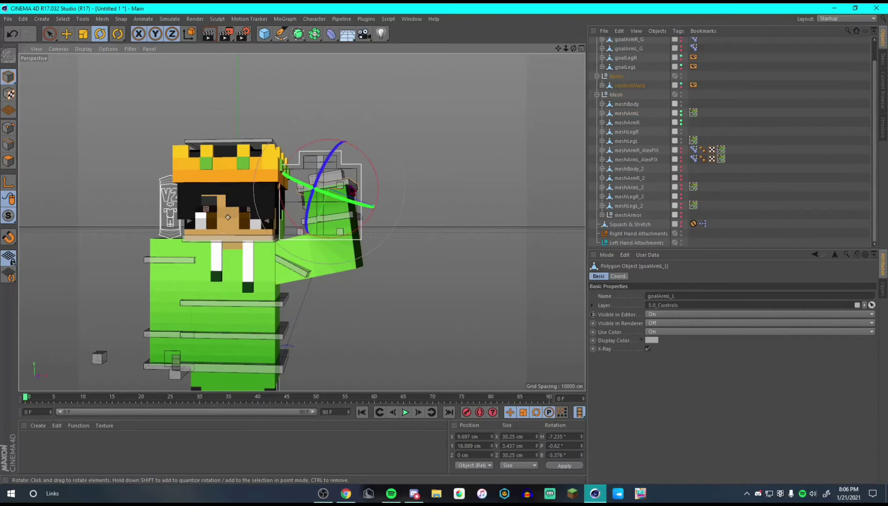
Step: Rotate controlArmL to about H 63.2°, P -198.9°, B 6.5°, bringing the left hand behind the head
{"action": "left_click", "coordinate": [298, 271]}
{"action": "mouse_move", "coordinate": [341, 248]}
{"action": "left_mouse_down"}
{"action": "mouse_move", "coordinate": [331, 210]}
{"action": "mouse_move", "coordinate": [336, 244]}
{"action": "left_mouse_up"}
{"action": "scroll", "coordinate": [329, 214], "scroll_direction": "down", "scroll_amount": 6}
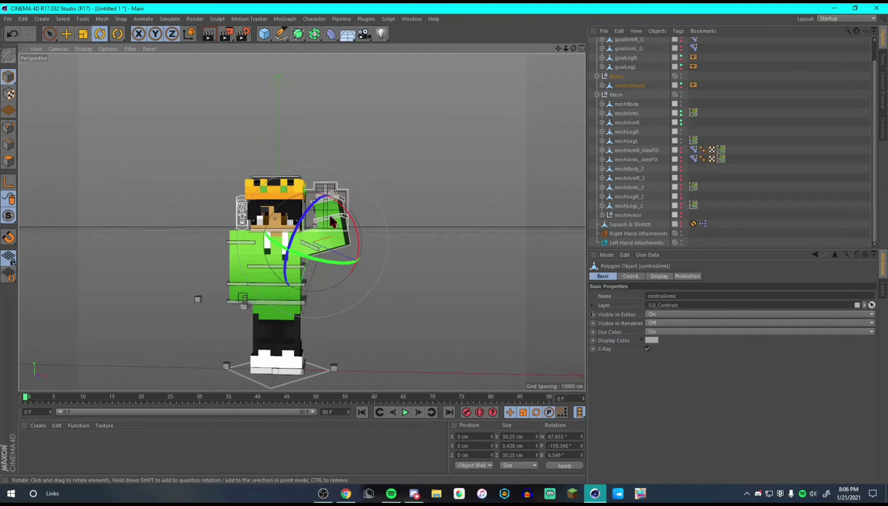
{"action": "scroll", "coordinate": [241, 243], "scroll_direction": "down", "scroll_amount": 2}
{"action": "scroll", "coordinate": [256, 256], "scroll_direction": "up", "scroll_amount": 6}
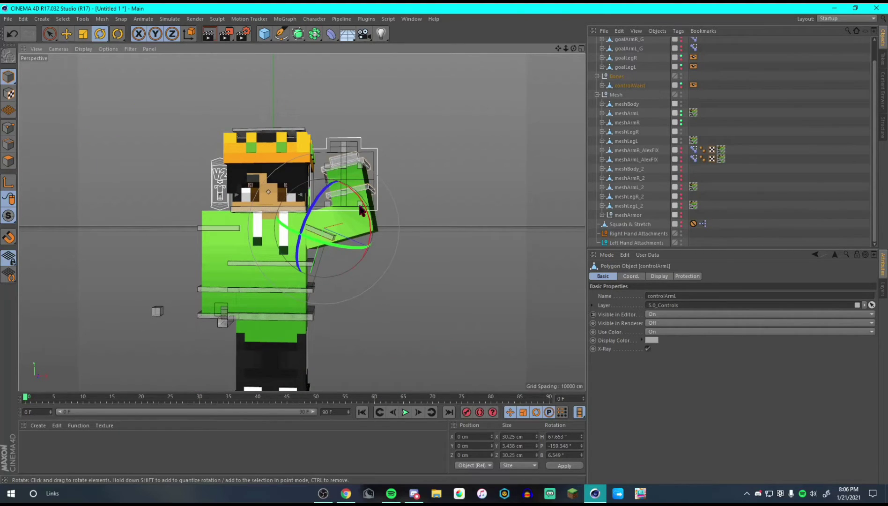
{"action": "left_click_drag", "start_coordinate": [366, 204], "coordinate": [344, 162]}
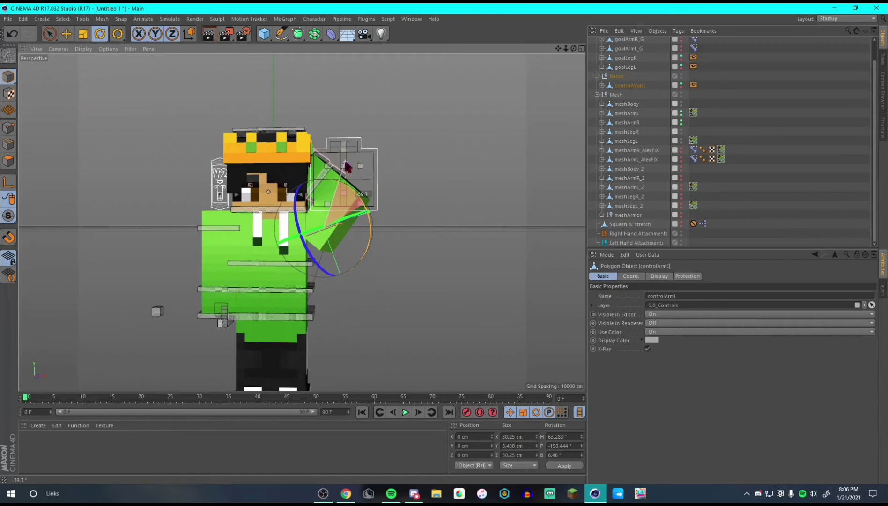
{"action": "scroll", "coordinate": [180, 256], "scroll_direction": "down", "scroll_amount": 1}
{"action": "scroll", "coordinate": [181, 256], "scroll_direction": "up", "scroll_amount": 2}
Step: Raise the right hand control to about Y 9.5 cm and rotate controlArmR to about P -104°, B 40.7°, lifting the arm sideways
{"action": "left_click", "coordinate": [66, 34]}
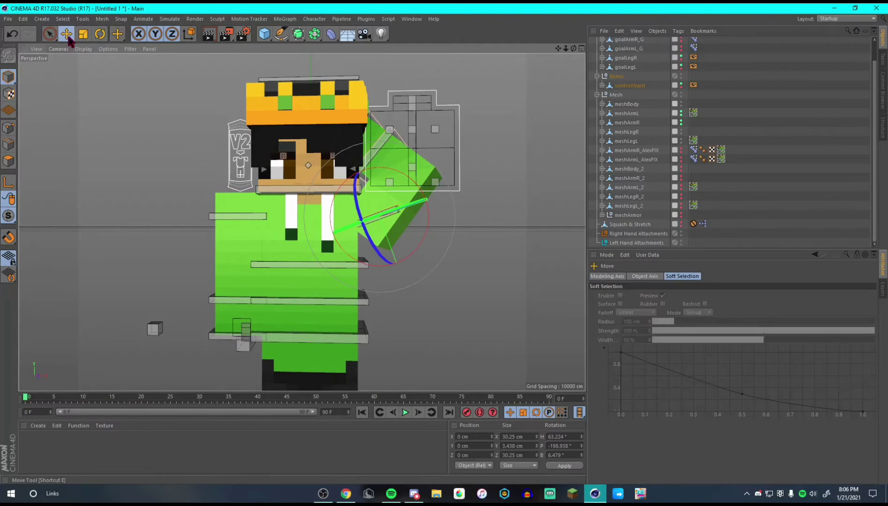
{"action": "left_click_drag", "start_coordinate": [231, 338], "coordinate": [245, 294]}
{"action": "key", "text": "r"}
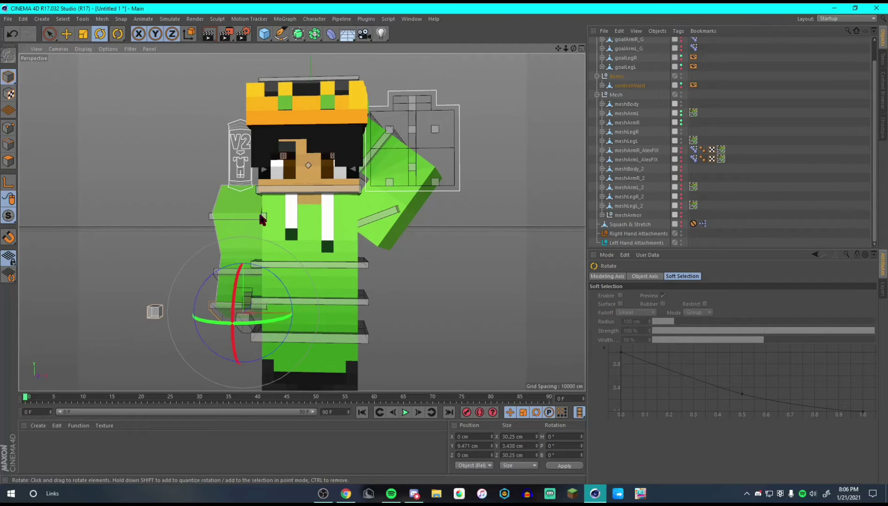
{"action": "left_click", "coordinate": [249, 216]}
{"action": "left_click_drag", "start_coordinate": [248, 216], "coordinate": [214, 111]}
{"action": "left_click_drag", "start_coordinate": [284, 210], "coordinate": [229, 206]}
{"action": "scroll", "coordinate": [230, 207], "scroll_direction": "down", "scroll_amount": 5}
{"action": "scroll", "coordinate": [230, 207], "scroll_direction": "up", "scroll_amount": 8}
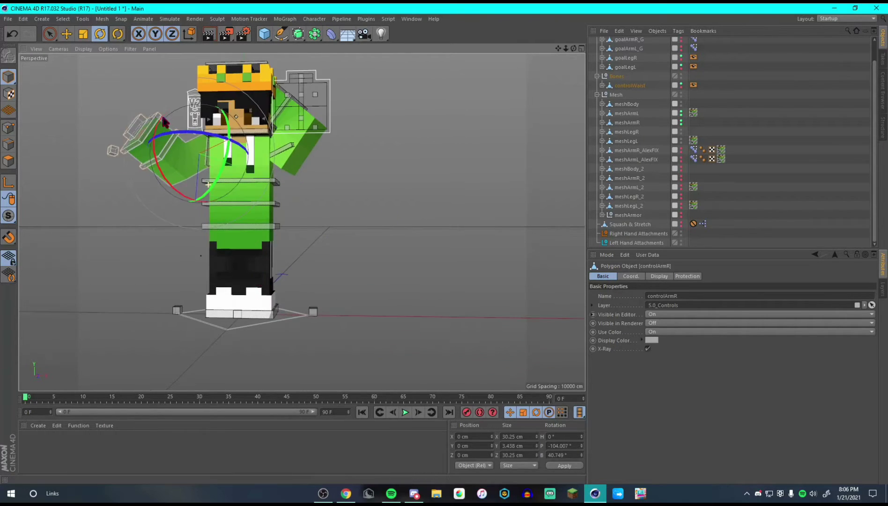
Step: Raise the foot controls goalLegL to about Y 8.4 cm and goalLegR to about Y 8 cm, bending both knees slightly
{"action": "key", "text": "e"}
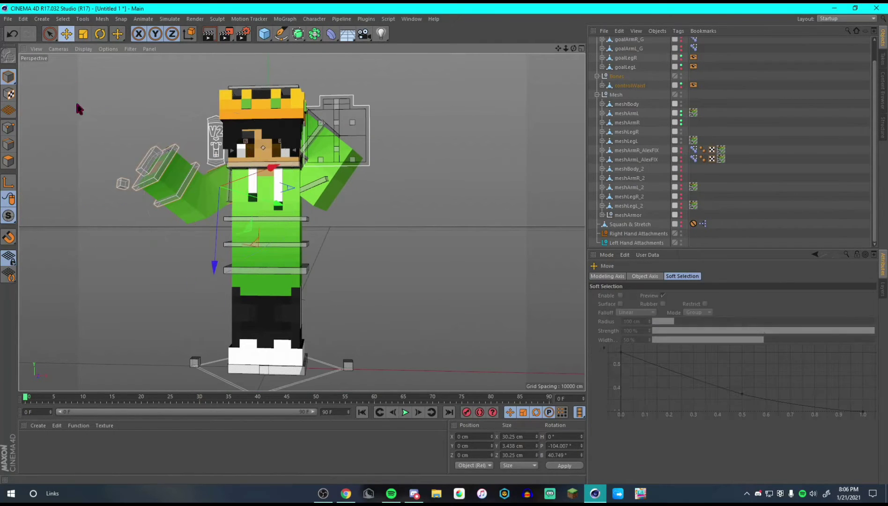
{"action": "scroll", "coordinate": [267, 337], "scroll_direction": "up", "scroll_amount": 5}
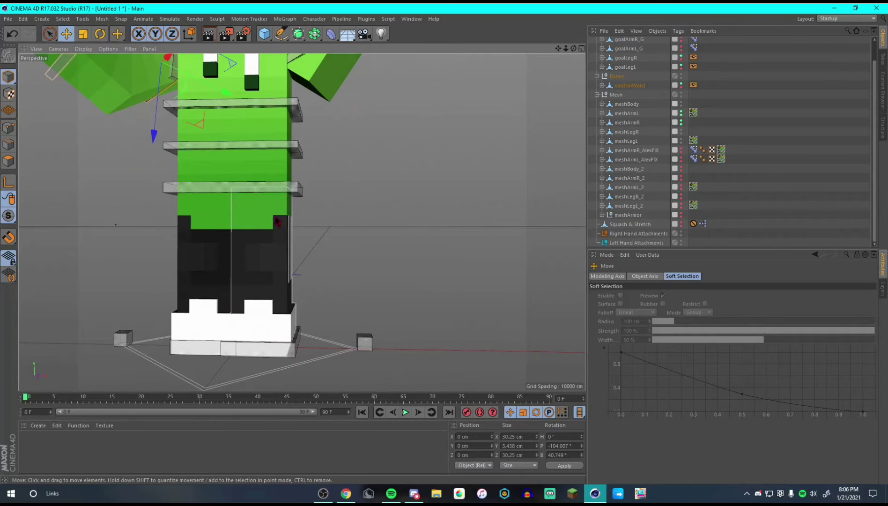
{"action": "left_click", "coordinate": [274, 345]}
{"action": "left_click_drag", "start_coordinate": [263, 307], "coordinate": [264, 286]}
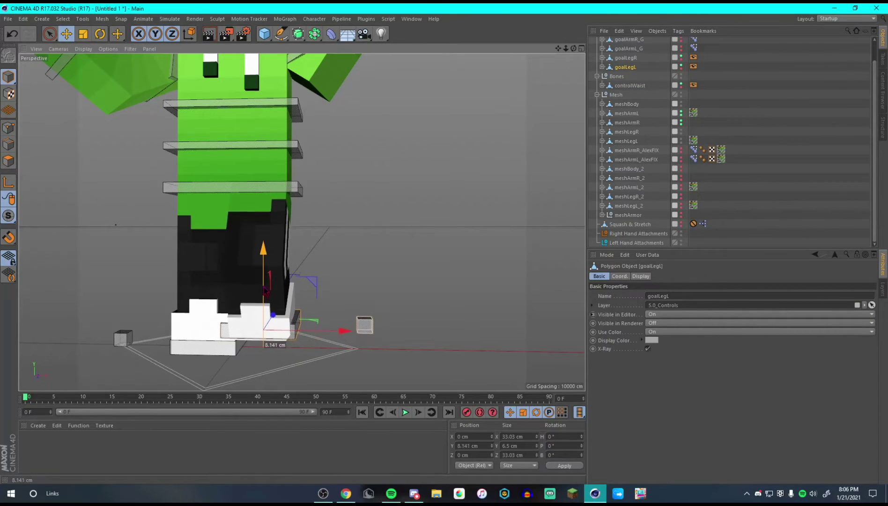
{"action": "left_click", "coordinate": [218, 339]}
{"action": "left_click_drag", "start_coordinate": [213, 315], "coordinate": [214, 305]}
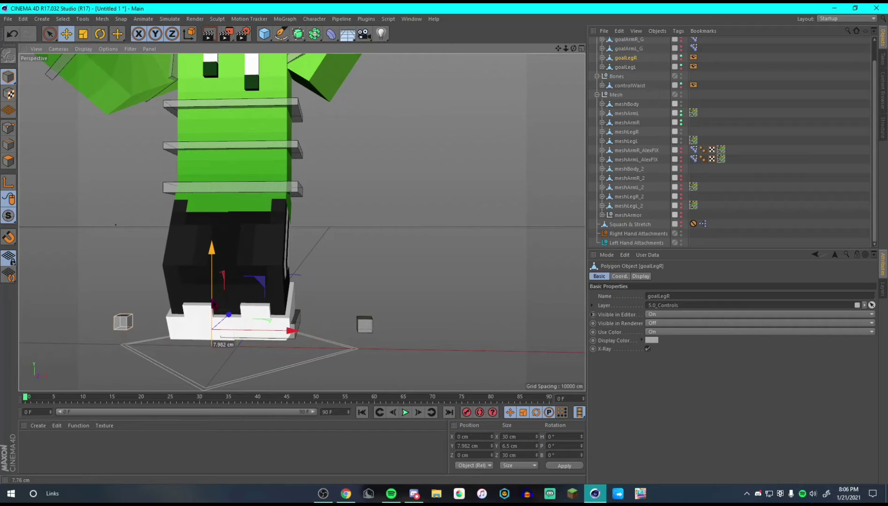
{"action": "key", "text": "r"}
{"action": "left_click", "coordinate": [266, 291]}
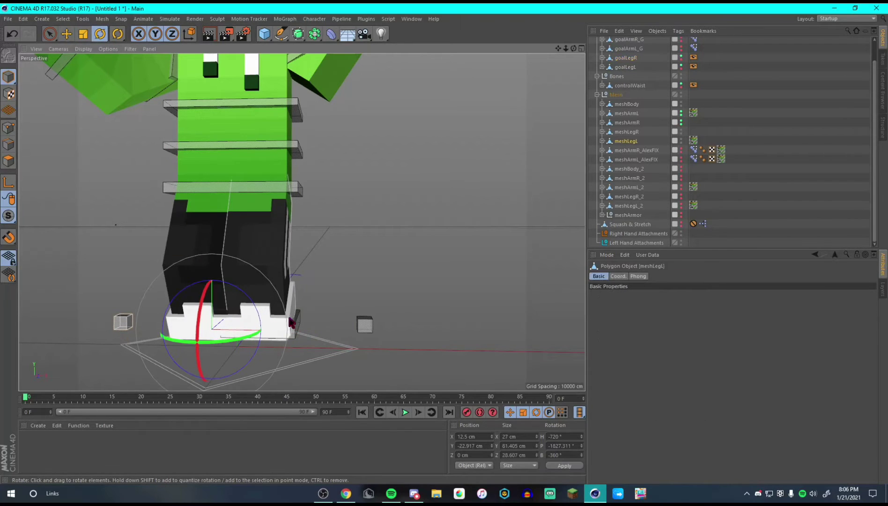
{"action": "scroll", "coordinate": [274, 274], "scroll_direction": "down", "scroll_amount": 5}
{"action": "scroll", "coordinate": [234, 154], "scroll_direction": "up", "scroll_amount": 1}
Step: Move the foot controls goalLegL and goalLegR outward along X to spread the legs apart
{"action": "left_click", "coordinate": [67, 35]}
{"action": "scroll", "coordinate": [194, 342], "scroll_direction": "up", "scroll_amount": 3}
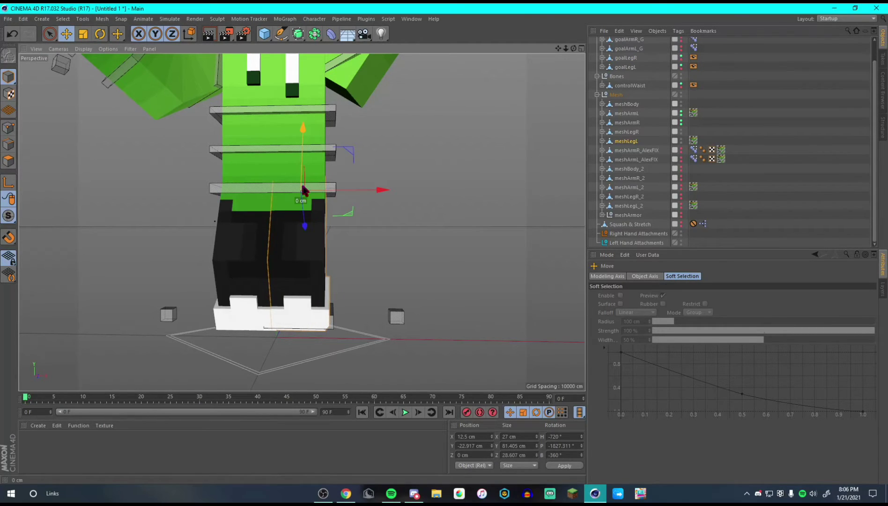
{"action": "left_click", "coordinate": [316, 328]}
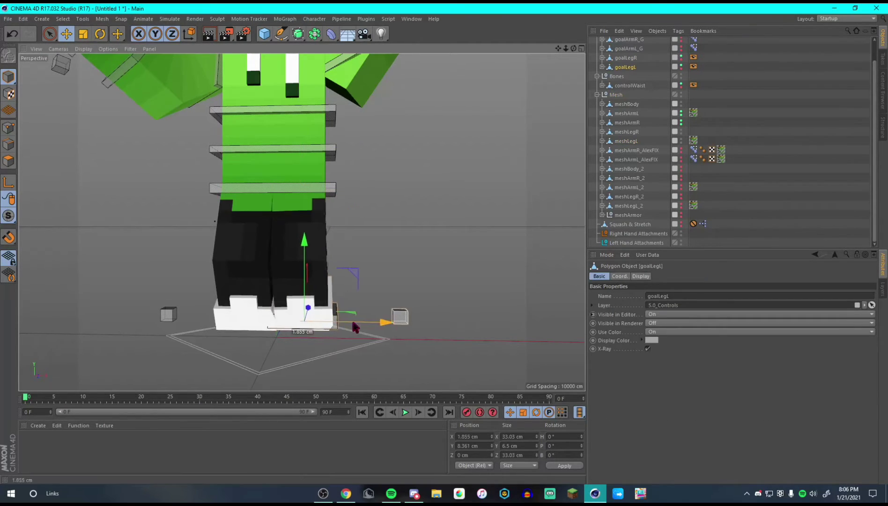
{"action": "left_click_drag", "start_coordinate": [352, 319], "coordinate": [382, 327]}
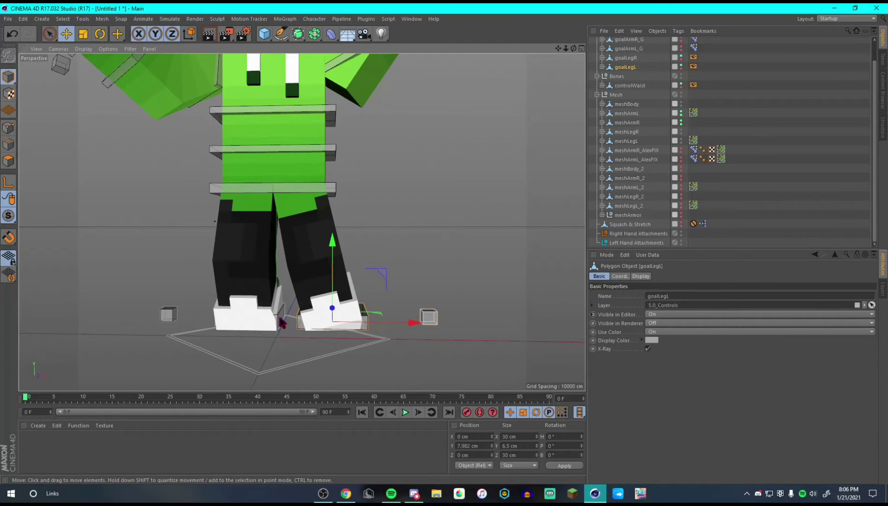
{"action": "left_click", "coordinate": [282, 322]}
{"action": "left_click_drag", "start_coordinate": [285, 327], "coordinate": [265, 323]}
{"action": "scroll", "coordinate": [265, 323], "scroll_direction": "down", "scroll_amount": 3}
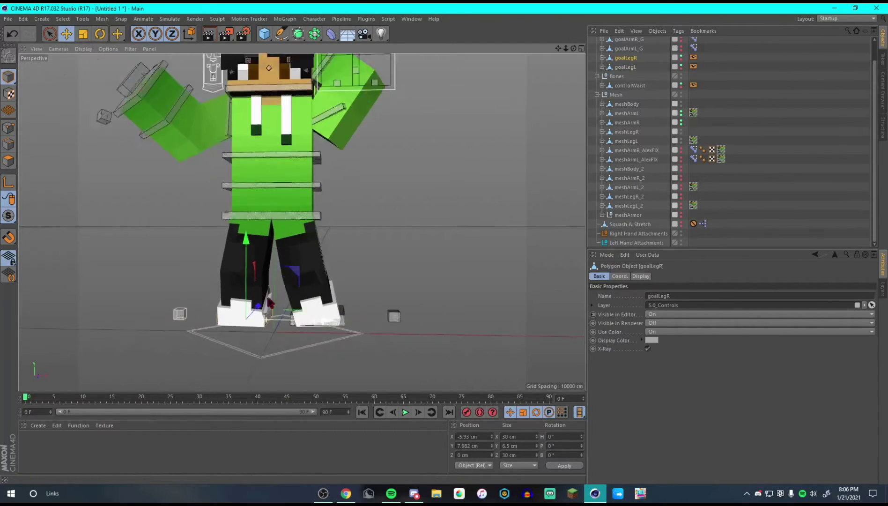
Step: Rotate the Control Neck object to about B -5.8°, tilting the head sideways
{"action": "scroll", "coordinate": [267, 152], "scroll_direction": "down", "scroll_amount": 1}
{"action": "scroll", "coordinate": [283, 219], "scroll_direction": "up", "scroll_amount": 6}
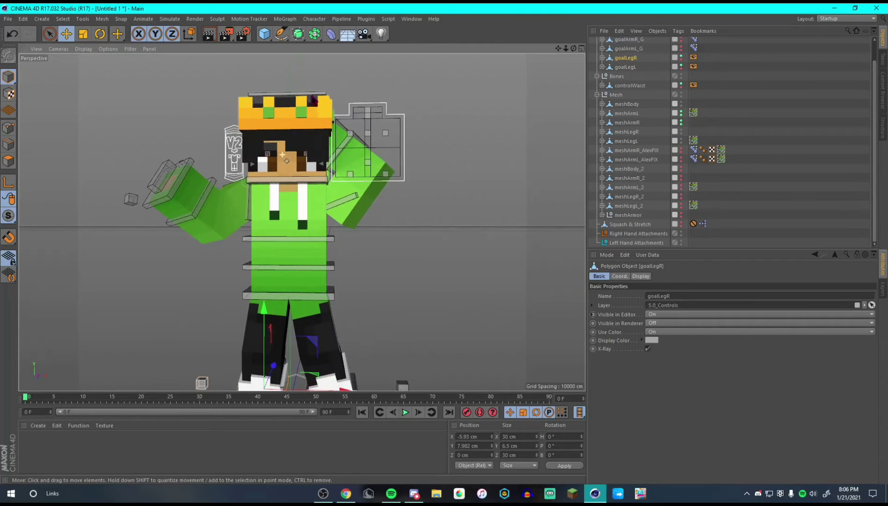
{"action": "scroll", "coordinate": [308, 215], "scroll_direction": "up", "scroll_amount": 3}
{"action": "left_click", "coordinate": [309, 216]}
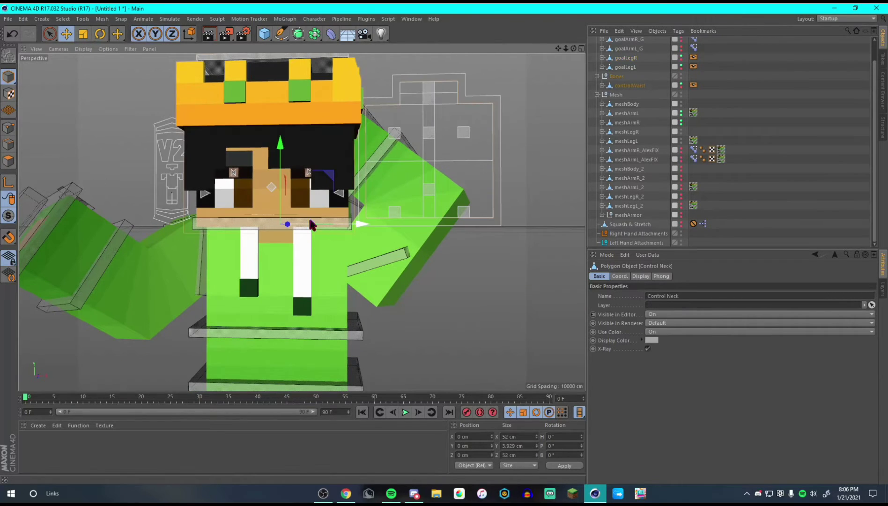
{"action": "left_click_drag", "start_coordinate": [309, 217], "coordinate": [238, 212], "text": "alt"}
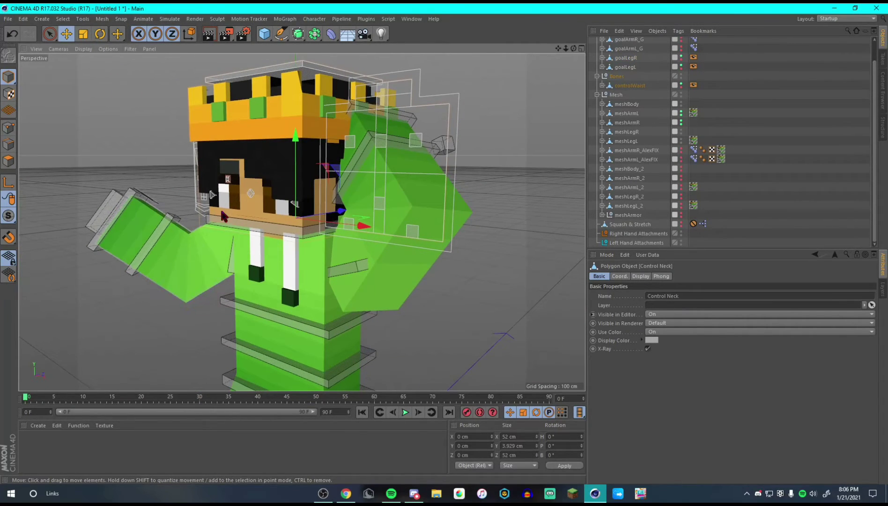
{"action": "left_click", "coordinate": [99, 33]}
{"action": "left_click_drag", "start_coordinate": [265, 218], "coordinate": [260, 205]}
{"action": "scroll", "coordinate": [253, 237], "scroll_direction": "down", "scroll_amount": 5}
{"action": "scroll", "coordinate": [238, 309], "scroll_direction": "up", "scroll_amount": 5}
{"action": "scroll", "coordinate": [232, 290], "scroll_direction": "down", "scroll_amount": 5}
{"action": "scroll", "coordinate": [262, 340], "scroll_direction": "up", "scroll_amount": 5}
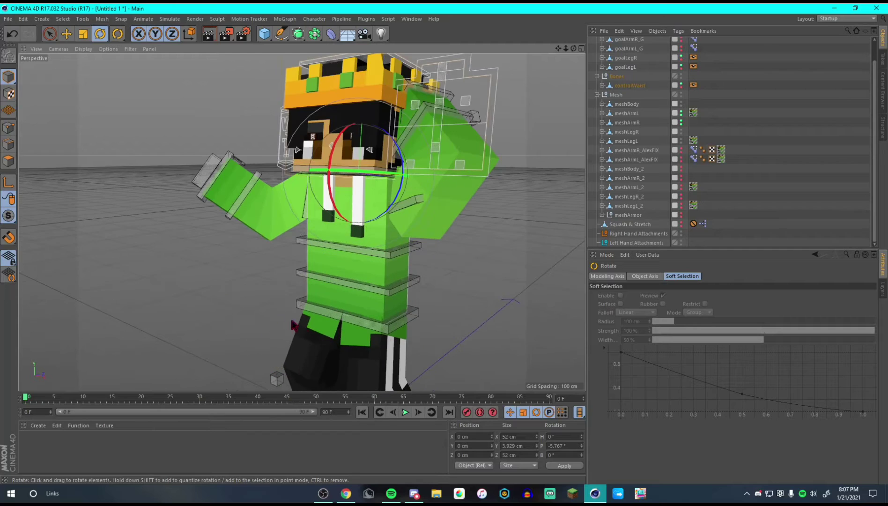
Step: Examine the tilted head and the whole body pose from the front at several distances
{"action": "left_click_drag", "start_coordinate": [292, 320], "coordinate": [415, 302], "text": "alt"}
{"action": "scroll", "coordinate": [474, 265], "scroll_direction": "down", "scroll_amount": 8}
{"action": "scroll", "coordinate": [469, 270], "scroll_direction": "down", "scroll_amount": 4}
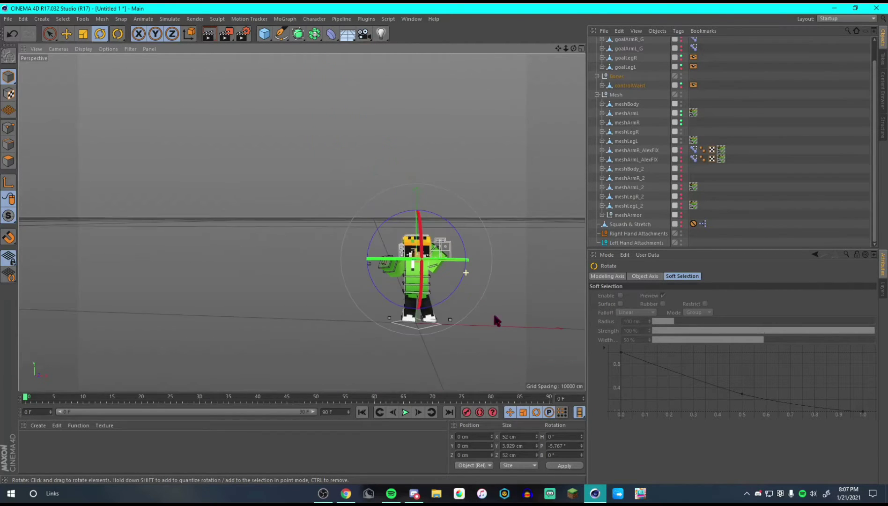
{"action": "scroll", "coordinate": [465, 269], "scroll_direction": "up", "scroll_amount": 10}
{"action": "scroll", "coordinate": [285, 200], "scroll_direction": "down", "scroll_amount": 3}
{"action": "scroll", "coordinate": [192, 127], "scroll_direction": "up", "scroll_amount": 2}
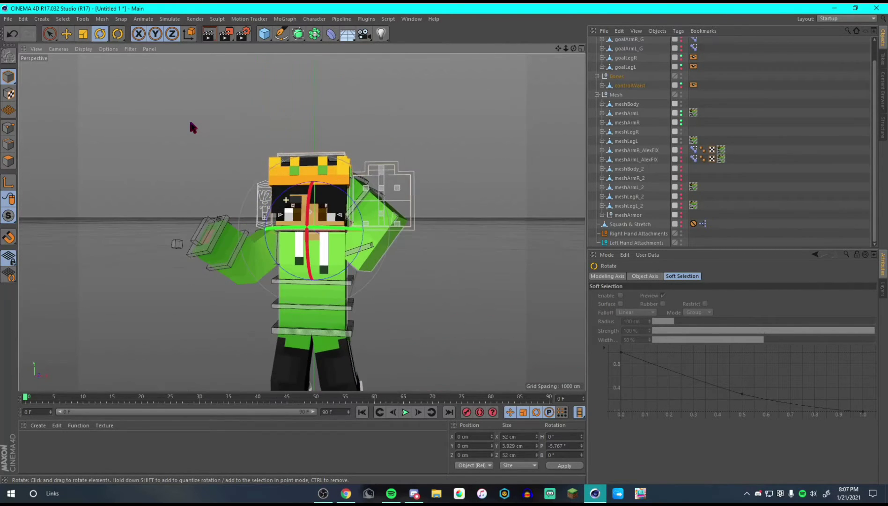
{"action": "scroll", "coordinate": [218, 158], "scroll_direction": "down", "scroll_amount": 2}
{"action": "scroll", "coordinate": [215, 257], "scroll_direction": "up", "scroll_amount": 2}
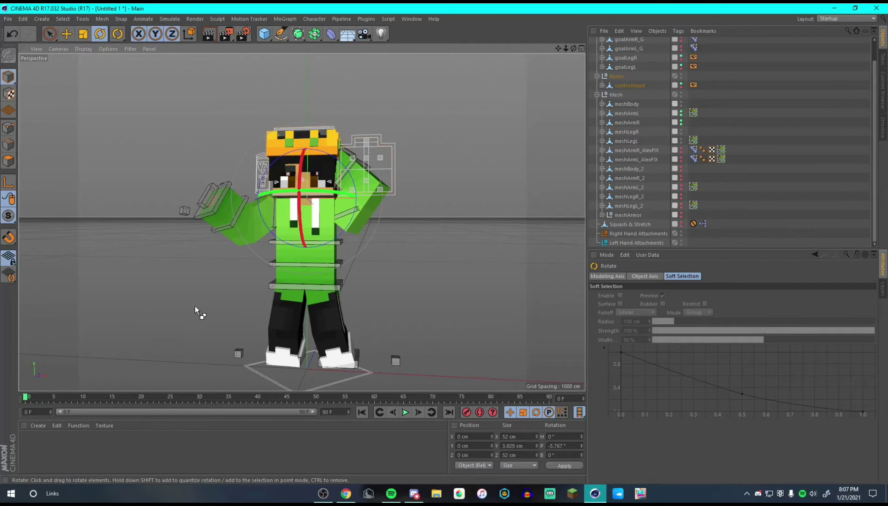
Step: Open 3D Iron Sword.lib4d from the renders folder and add the 3D Iron Sword model to the scene
{"action": "key", "text": "ctrl+o"}
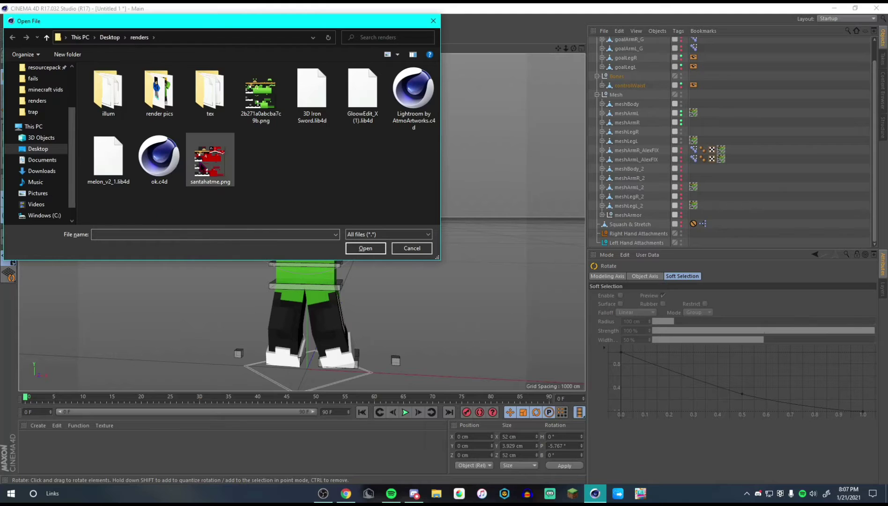
{"action": "double_click", "coordinate": [314, 89]}
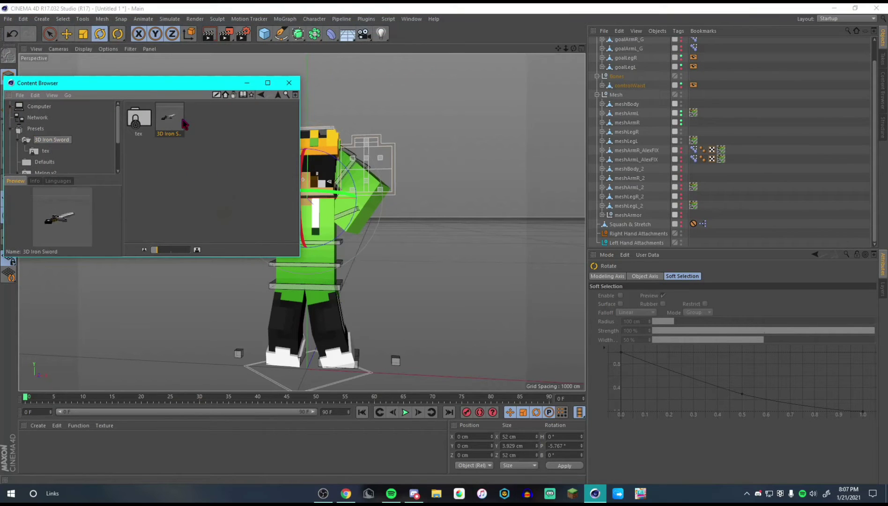
{"action": "double_click", "coordinate": [182, 120]}
{"action": "left_click", "coordinate": [290, 83]}
{"action": "scroll", "coordinate": [302, 149], "scroll_direction": "down", "scroll_amount": 4}
{"action": "scroll", "coordinate": [337, 190], "scroll_direction": "up", "scroll_amount": 5}
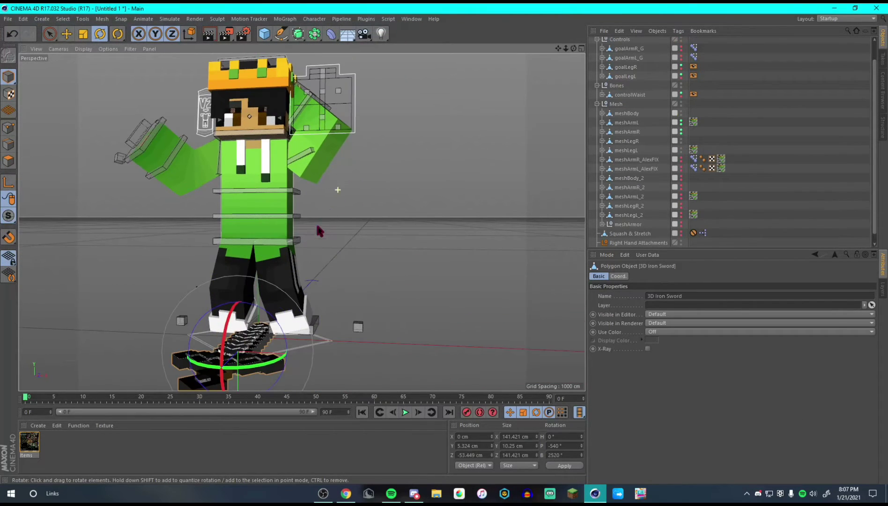
Step: Rotate the iron sword at the character's feet to about H -78.1°, P -465°, B 2458.7°
{"action": "left_click_drag", "start_coordinate": [320, 231], "coordinate": [191, 358], "text": "alt"}
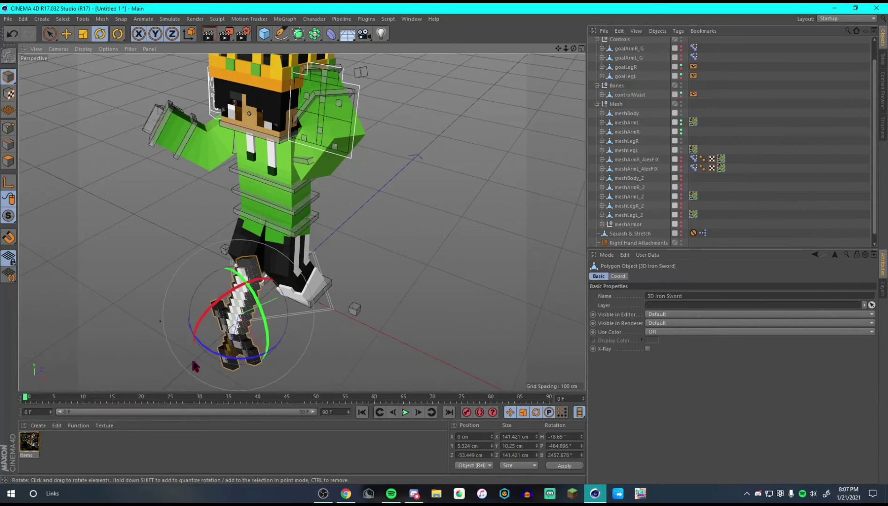
{"action": "scroll", "coordinate": [141, 251], "scroll_direction": "up", "scroll_amount": 5}
{"action": "scroll", "coordinate": [213, 279], "scroll_direction": "down", "scroll_amount": 5}
{"action": "scroll", "coordinate": [232, 348], "scroll_direction": "up", "scroll_amount": 4}
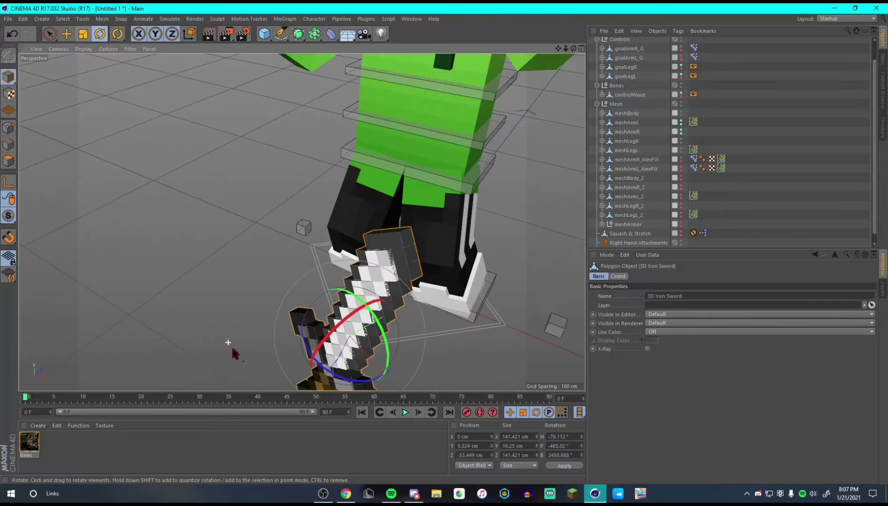
{"action": "scroll", "coordinate": [233, 349], "scroll_direction": "down", "scroll_amount": 4}
Step: Scale the iron sword down to about 93.6 × 6.8 × 86.2 cm
{"action": "left_click", "coordinate": [81, 36]}
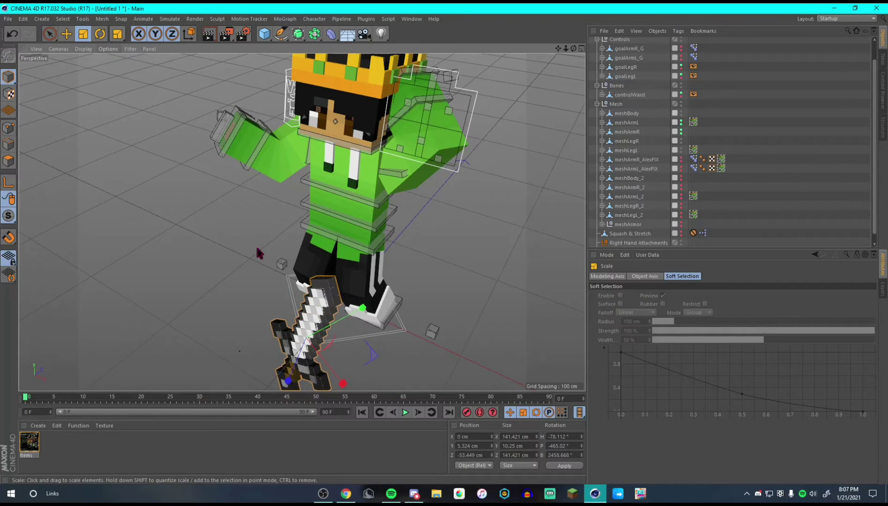
{"action": "left_click_drag", "start_coordinate": [371, 360], "coordinate": [360, 361]}
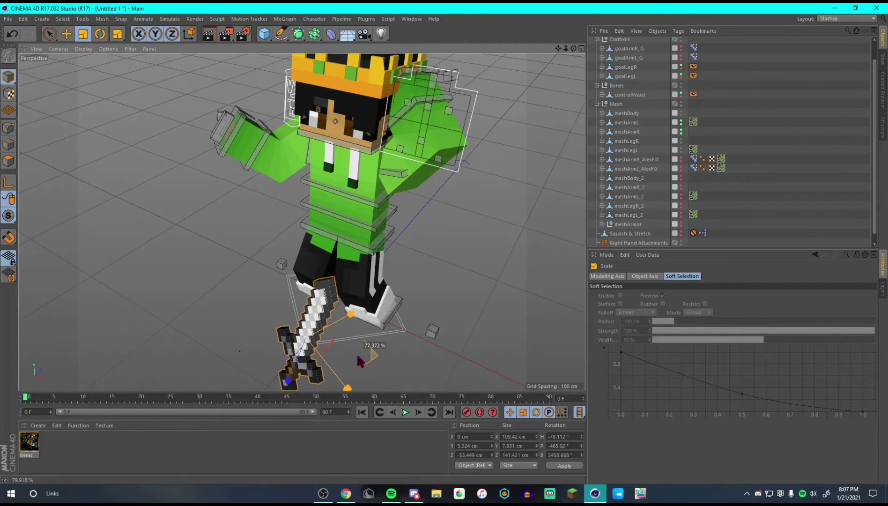
{"action": "left_click_drag", "start_coordinate": [335, 325], "coordinate": [361, 325], "text": "alt"}
{"action": "left_click_drag", "start_coordinate": [321, 380], "coordinate": [328, 360]}
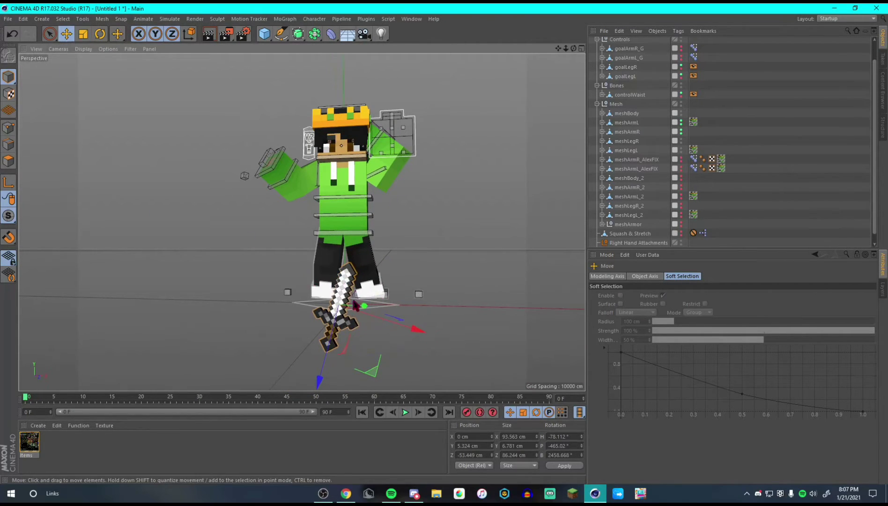
Step: Move the iron sword into the character's raised right hand at about X -65 cm, Y 170.1 cm, Z -34 cm, and deselect it
{"action": "left_click_drag", "start_coordinate": [355, 305], "coordinate": [426, 184]}
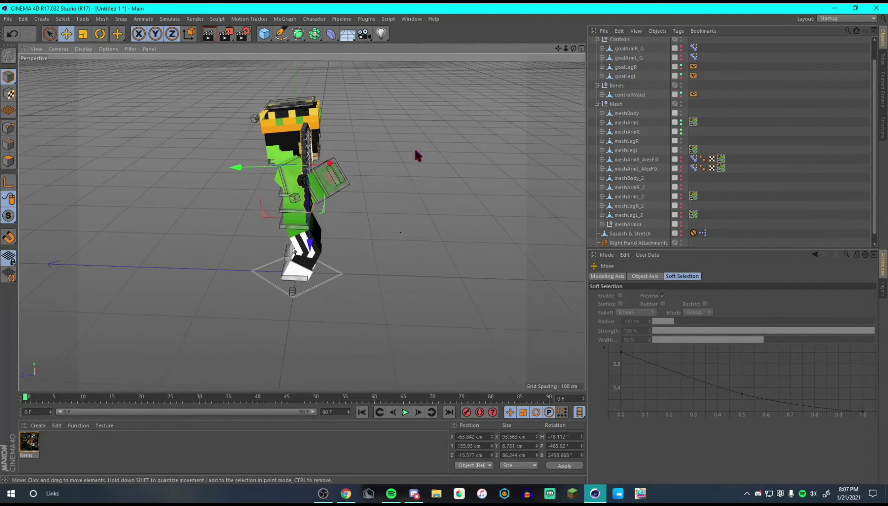
{"action": "scroll", "coordinate": [416, 152], "scroll_direction": "up", "scroll_amount": 3}
{"action": "left_click_drag", "start_coordinate": [220, 174], "coordinate": [249, 172]}
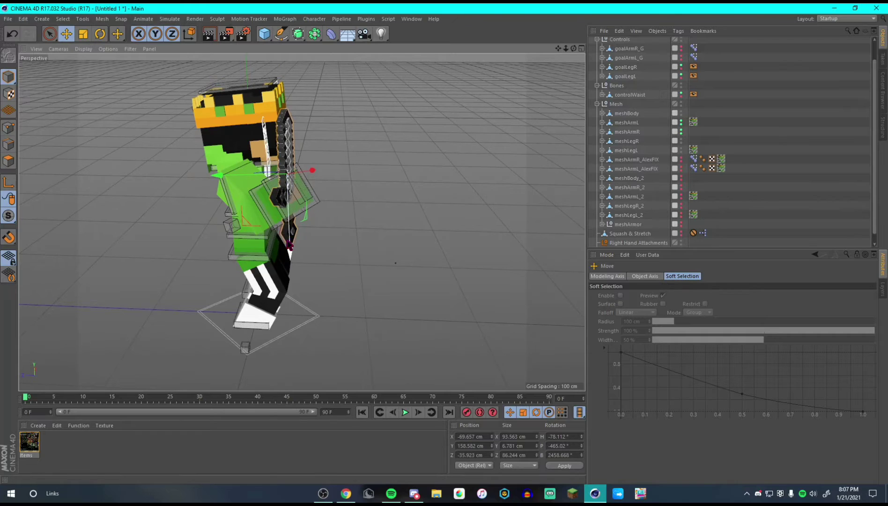
{"action": "left_click_drag", "start_coordinate": [290, 250], "coordinate": [290, 232]}
{"action": "left_click_drag", "start_coordinate": [302, 156], "coordinate": [265, 156]}
{"action": "left_click_drag", "start_coordinate": [359, 162], "coordinate": [293, 153]}
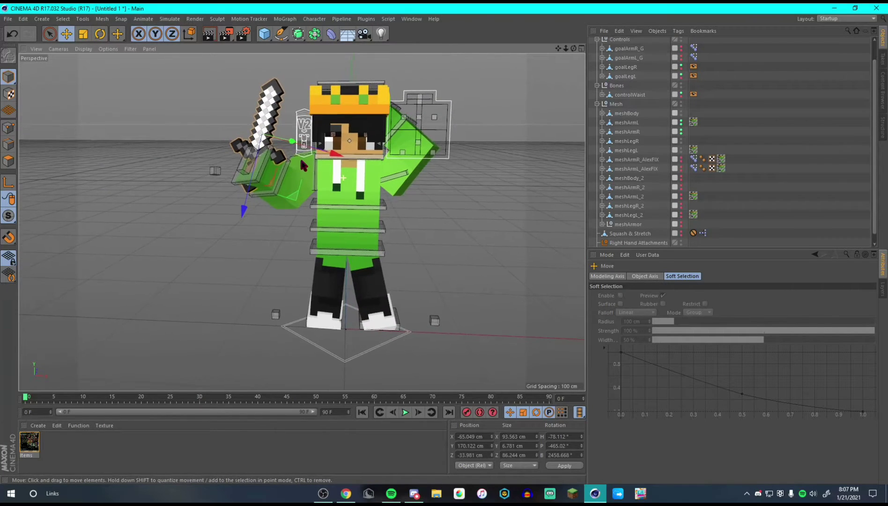
{"action": "scroll", "coordinate": [424, 150], "scroll_direction": "down", "scroll_amount": 5}
{"action": "scroll", "coordinate": [424, 149], "scroll_direction": "down", "scroll_amount": 1}
{"action": "left_click", "coordinate": [441, 244]}
Step: Examine the sword's fit in the right hand and the full pose from the front
{"action": "scroll", "coordinate": [457, 241], "scroll_direction": "up", "scroll_amount": 5}
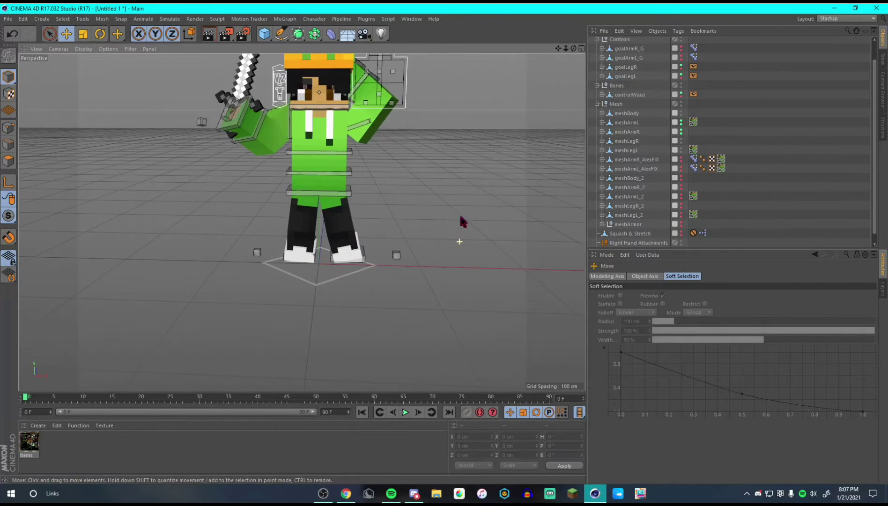
{"action": "scroll", "coordinate": [446, 192], "scroll_direction": "down", "scroll_amount": 3}
{"action": "scroll", "coordinate": [443, 162], "scroll_direction": "up", "scroll_amount": 2}
{"action": "scroll", "coordinate": [424, 160], "scroll_direction": "up", "scroll_amount": 2}
{"action": "scroll", "coordinate": [376, 179], "scroll_direction": "down", "scroll_amount": 2}
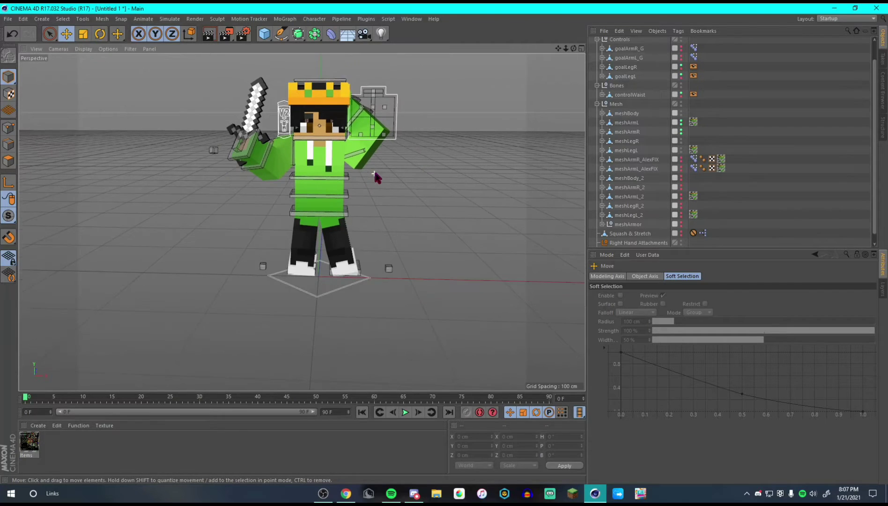
{"action": "scroll", "coordinate": [369, 143], "scroll_direction": "up", "scroll_amount": 2}
{"action": "scroll", "coordinate": [246, 111], "scroll_direction": "up", "scroll_amount": 2}
{"action": "scroll", "coordinate": [281, 127], "scroll_direction": "down", "scroll_amount": 2}
{"action": "left_click_drag", "start_coordinate": [304, 136], "coordinate": [323, 117], "text": "alt"}
{"action": "scroll", "coordinate": [350, 117], "scroll_direction": "down", "scroll_amount": 3}
{"action": "scroll", "coordinate": [371, 104], "scroll_direction": "up", "scroll_amount": 2}
{"action": "scroll", "coordinate": [360, 114], "scroll_direction": "up", "scroll_amount": 1}
{"action": "scroll", "coordinate": [312, 121], "scroll_direction": "down", "scroll_amount": 1}
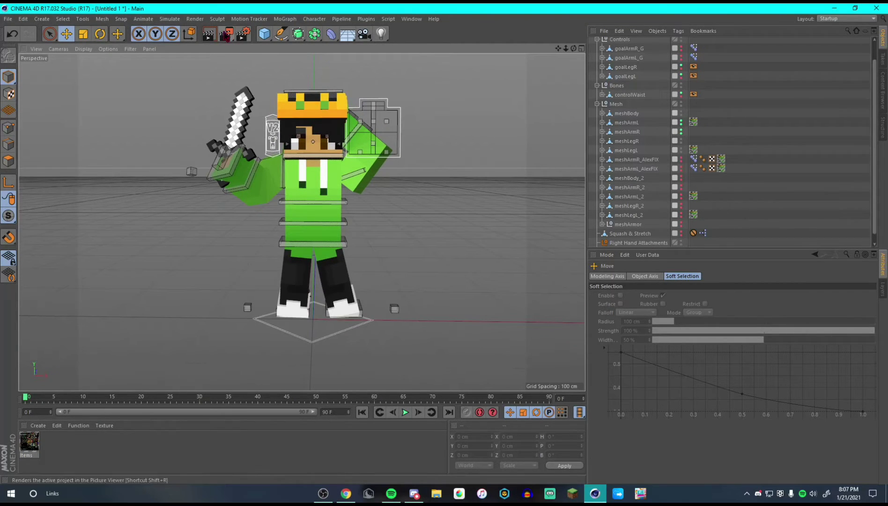
Step: Render the active view twice, from slightly different distances, to preview the character holding the sword
{"action": "left_click", "coordinate": [210, 36]}
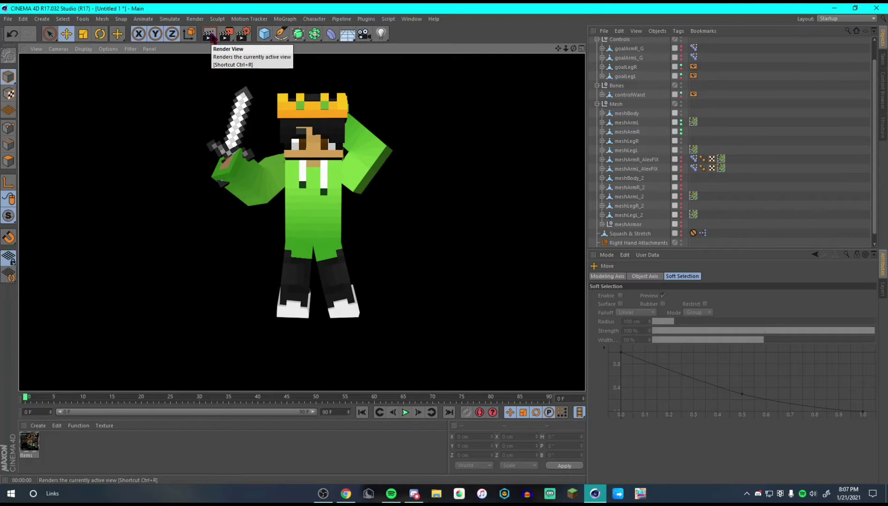
{"action": "left_click", "coordinate": [299, 201]}
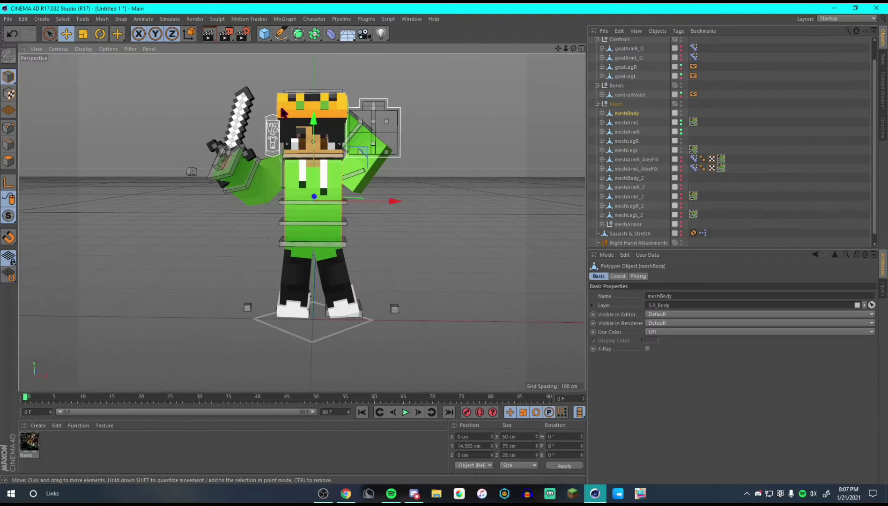
{"action": "scroll", "coordinate": [293, 69], "scroll_direction": "up", "scroll_amount": 3}
{"action": "scroll", "coordinate": [274, 66], "scroll_direction": "down", "scroll_amount": 2}
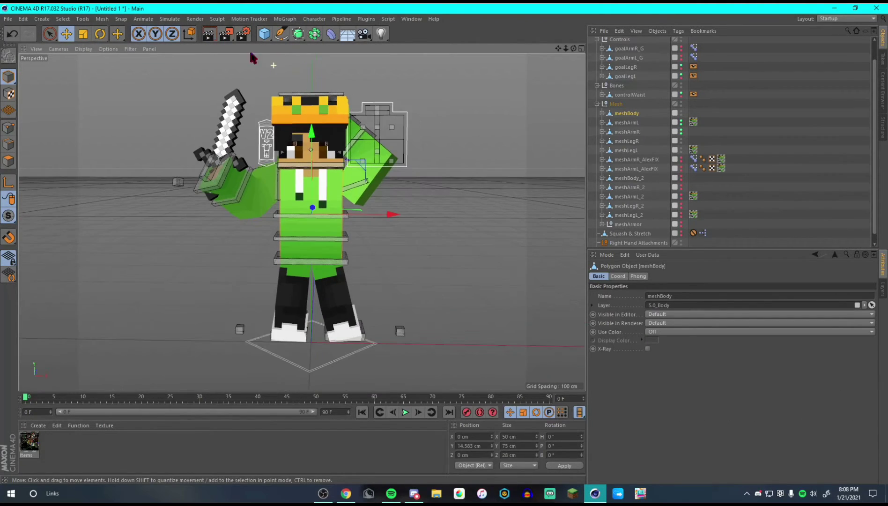
{"action": "left_click", "coordinate": [209, 35]}
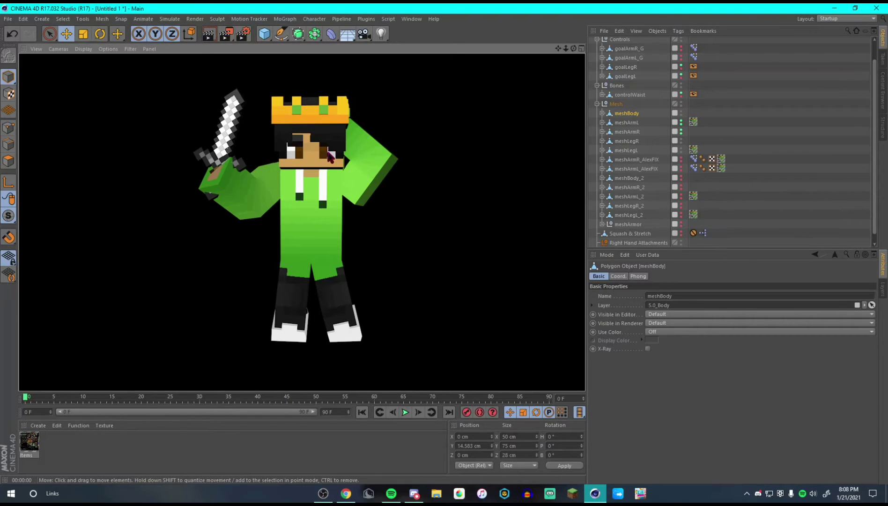
{"action": "left_click", "coordinate": [328, 154]}
Step: Open the lighting scene Lightroom by AtmoArtworks.c4d from the renders folder
{"action": "left_click_drag", "start_coordinate": [430, 179], "coordinate": [449, 218], "text": "alt"}
{"action": "key", "text": "ctrl+o"}
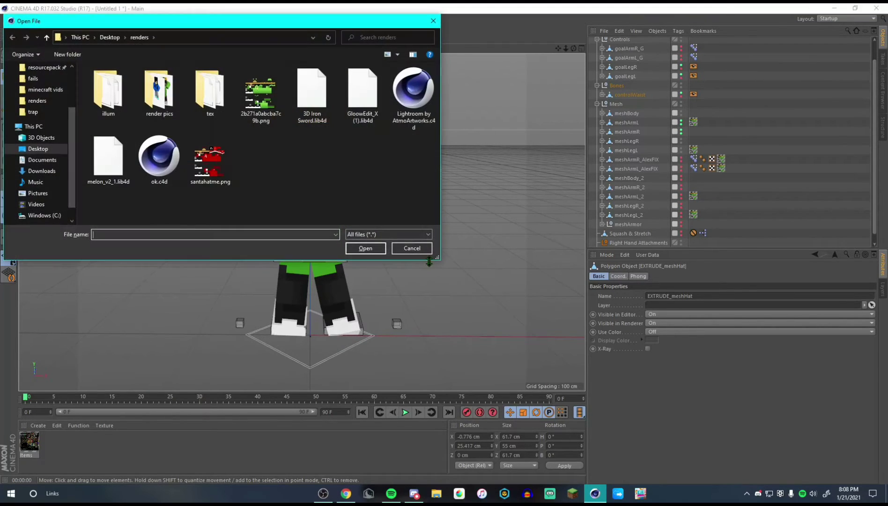
{"action": "double_click", "coordinate": [412, 94]}
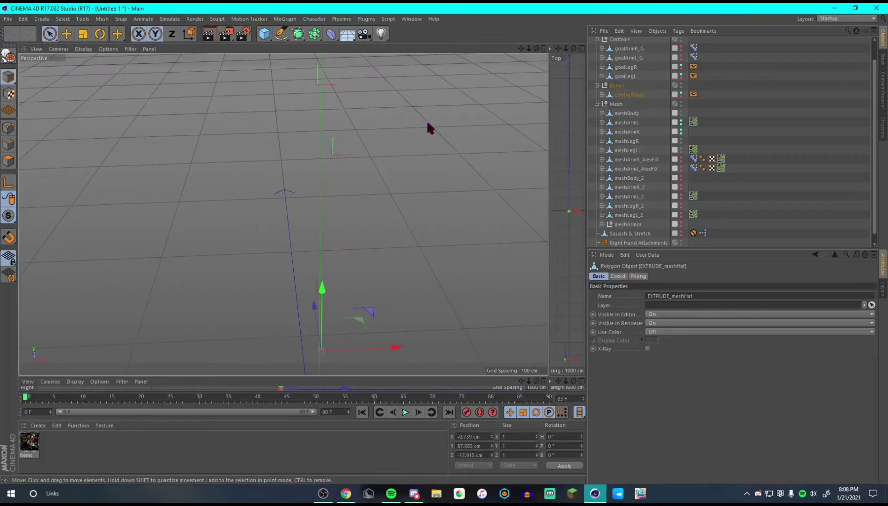
Step: Delete the existing character with both arms raised from the lightroom scene
{"action": "scroll", "coordinate": [428, 125], "scroll_direction": "down", "scroll_amount": 6}
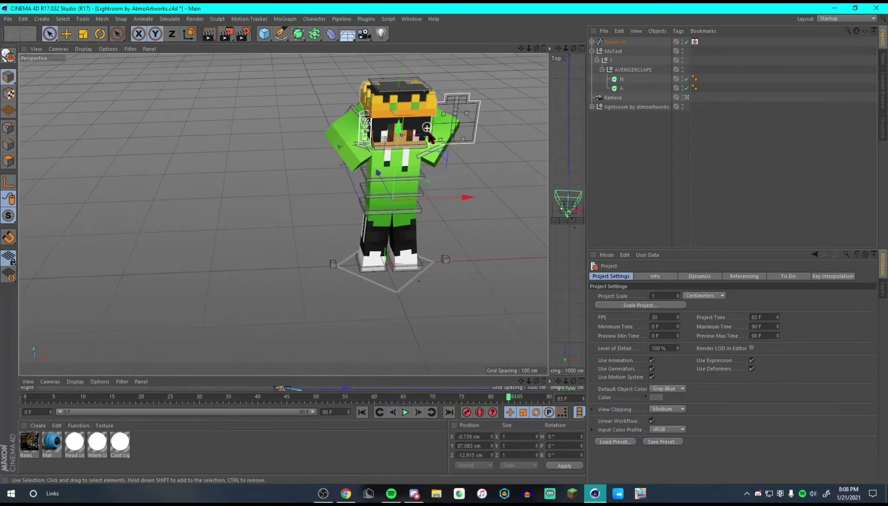
{"action": "mouse_move", "coordinate": [427, 180]}
{"action": "left_mouse_down", "text": "alt"}
{"action": "mouse_move", "coordinate": [304, 169]}
{"action": "mouse_move", "coordinate": [398, 176]}
{"action": "mouse_move", "coordinate": [431, 168]}
{"action": "left_mouse_up", "text": "alt"}
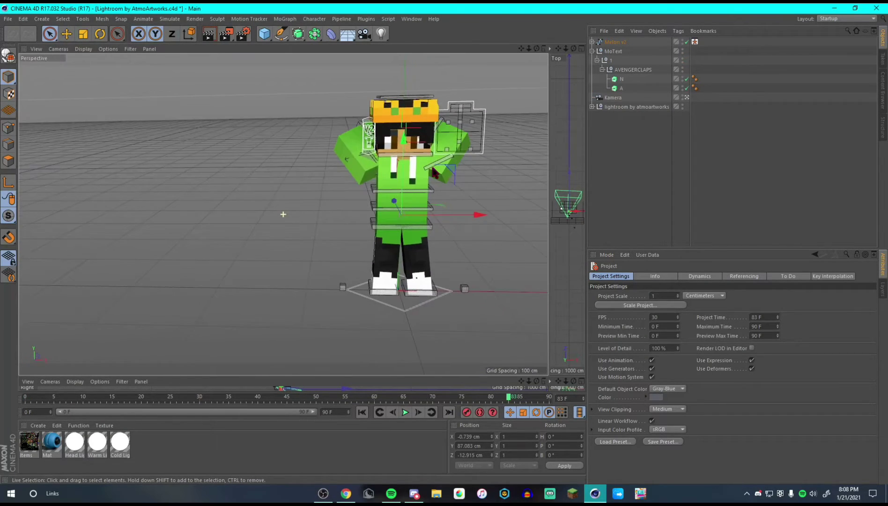
{"action": "scroll", "coordinate": [432, 168], "scroll_direction": "down", "scroll_amount": 4}
{"action": "right_click_drag", "start_coordinate": [453, 179], "coordinate": [426, 133], "text": "alt"}
{"action": "left_click_drag", "start_coordinate": [415, 209], "coordinate": [458, 161], "text": "alt"}
{"action": "scroll", "coordinate": [375, 203], "scroll_direction": "up", "scroll_amount": 3}
{"action": "left_click", "coordinate": [360, 219]}
{"action": "key", "text": "Delete"}
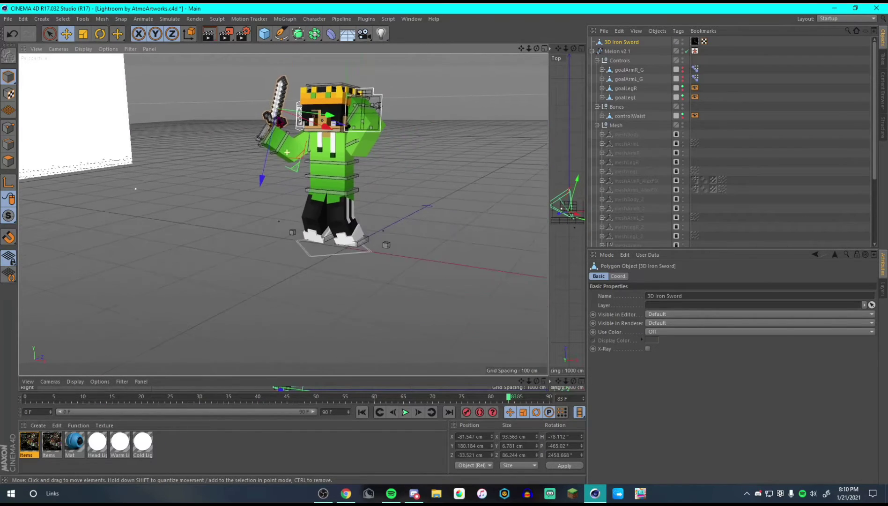
Step: Frame the sword-holding character from the front and render the active view to preview the lightroom lighting
{"action": "left_click_drag", "start_coordinate": [341, 179], "coordinate": [532, 223], "text": "alt"}
{"action": "right_click_drag", "start_coordinate": [531, 220], "coordinate": [544, 225], "text": "alt"}
{"action": "left_click_drag", "start_coordinate": [431, 193], "coordinate": [421, 173], "text": "alt"}
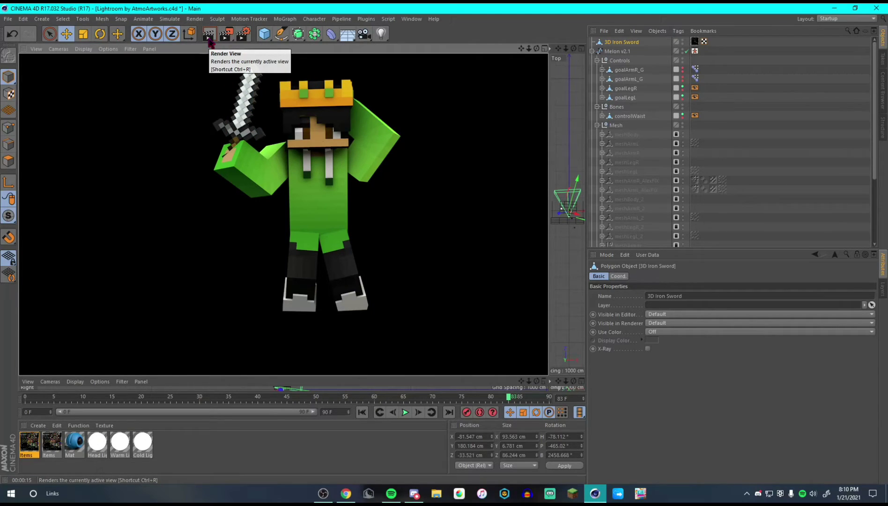
{"action": "left_click", "coordinate": [318, 137]}
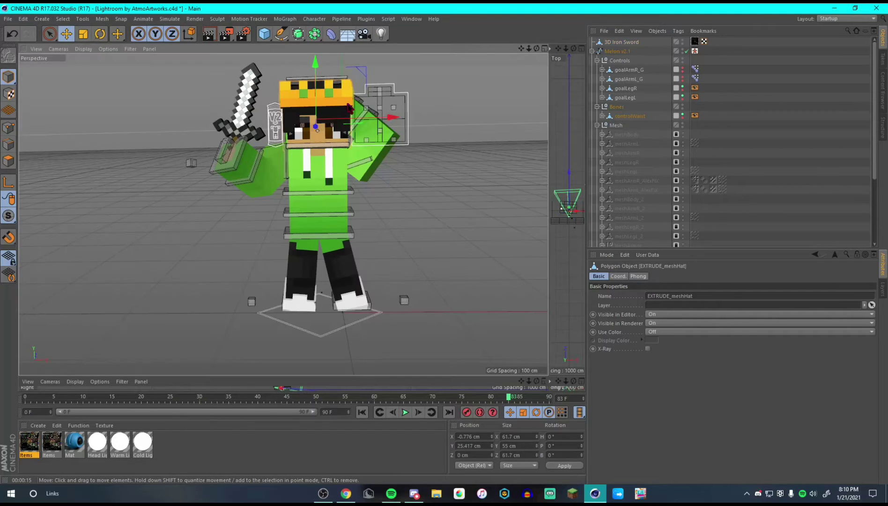
Step: Raise the diamond-shaped Cube control between the character's eyes to about Y 0.95 cm, opening the eyelids
{"action": "scroll", "coordinate": [317, 137], "scroll_direction": "up", "scroll_amount": 6}
{"action": "scroll", "coordinate": [309, 132], "scroll_direction": "up", "scroll_amount": 4}
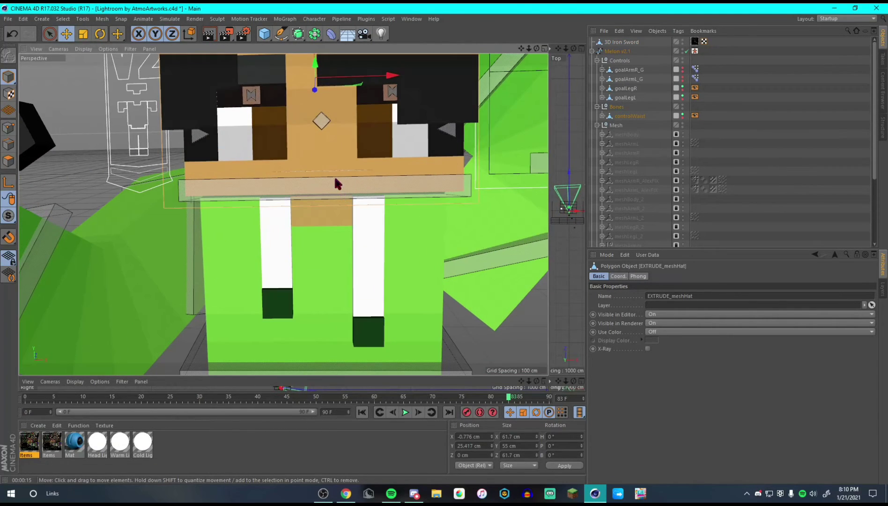
{"action": "scroll", "coordinate": [333, 183], "scroll_direction": "down", "scroll_amount": 2}
{"action": "left_click", "coordinate": [333, 184]}
{"action": "scroll", "coordinate": [330, 154], "scroll_direction": "up", "scroll_amount": 2}
{"action": "left_click", "coordinate": [329, 150]}
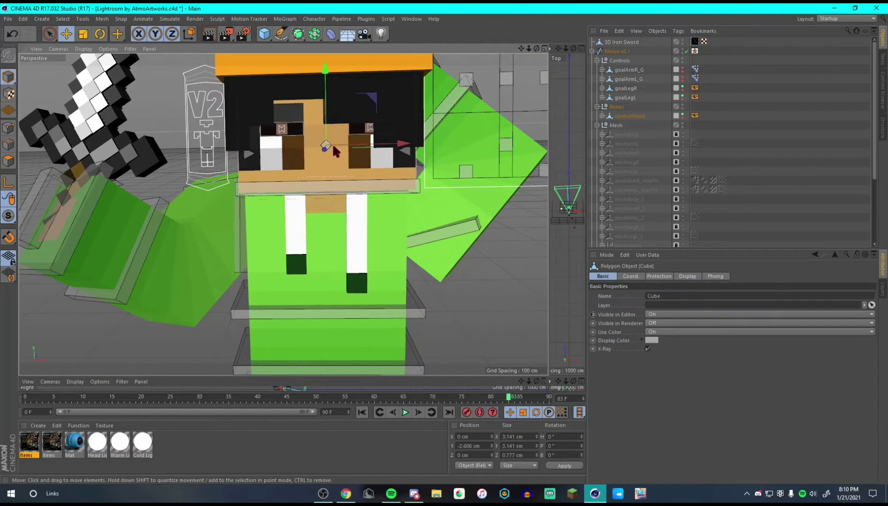
{"action": "left_click_drag", "start_coordinate": [335, 151], "coordinate": [327, 123]}
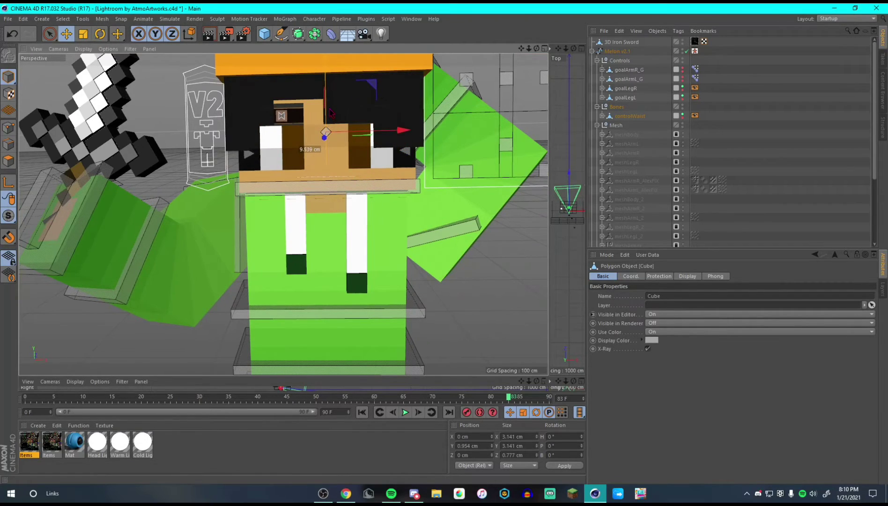
Step: Select the neck control below the character's face and frame the whole sword-holding character from the front for rendering
{"action": "left_click", "coordinate": [325, 168]}
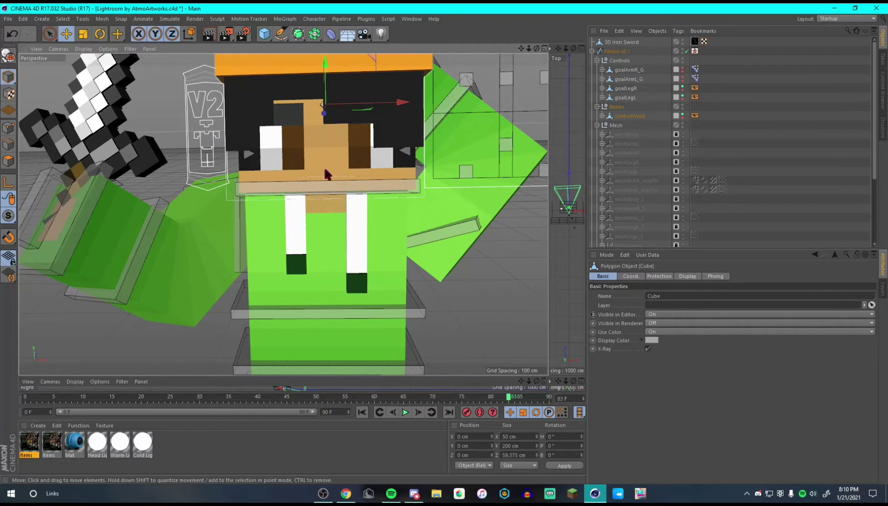
{"action": "scroll", "coordinate": [330, 174], "scroll_direction": "down", "scroll_amount": 4}
{"action": "scroll", "coordinate": [340, 179], "scroll_direction": "up", "scroll_amount": 6}
{"action": "scroll", "coordinate": [347, 182], "scroll_direction": "up", "scroll_amount": 6}
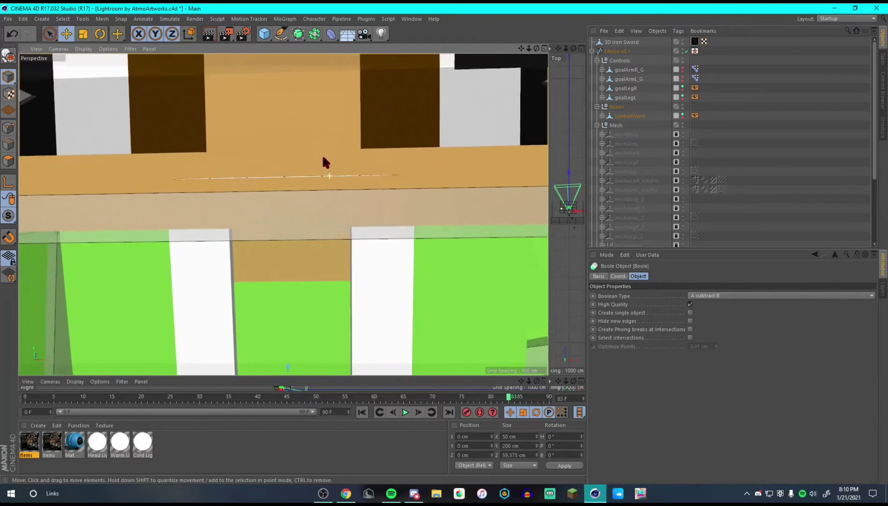
{"action": "left_click_drag", "start_coordinate": [313, 183], "coordinate": [244, 193], "text": "alt"}
{"action": "left_click", "coordinate": [289, 187]}
{"action": "scroll", "coordinate": [312, 194], "scroll_direction": "down", "scroll_amount": 6}
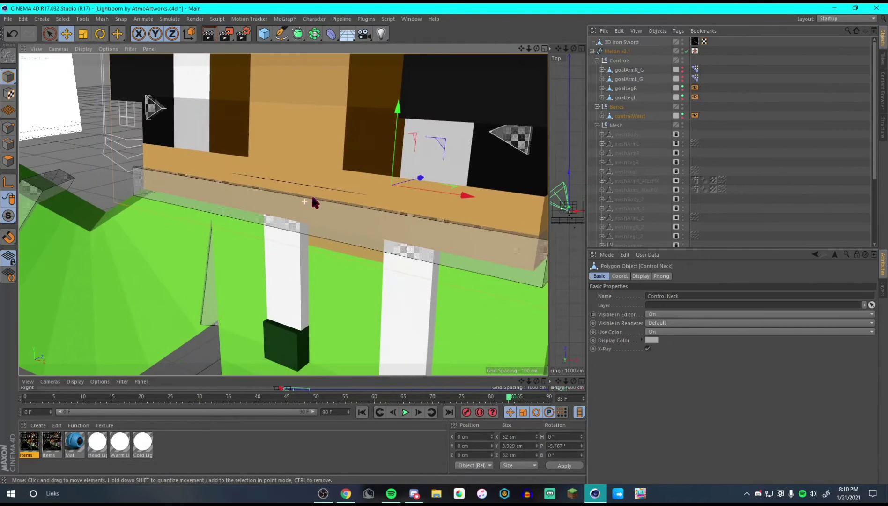
{"action": "scroll", "coordinate": [483, 195], "scroll_direction": "down", "scroll_amount": 6}
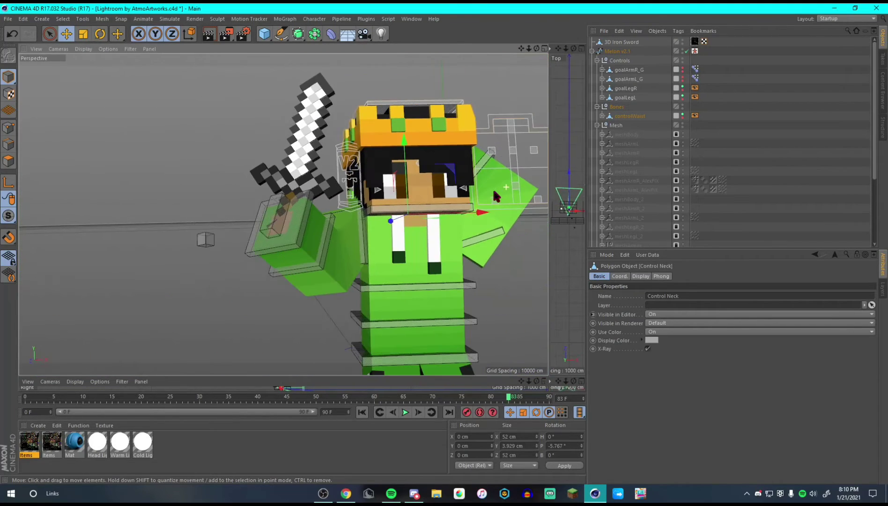
{"action": "scroll", "coordinate": [539, 220], "scroll_direction": "up", "scroll_amount": 4}
{"action": "mouse_move", "coordinate": [454, 253]}
{"action": "left_mouse_down", "text": "alt"}
{"action": "mouse_move", "coordinate": [436, 266]}
{"action": "mouse_move", "coordinate": [475, 267]}
{"action": "mouse_move", "coordinate": [466, 254]}
{"action": "left_mouse_up", "text": "alt"}
{"action": "scroll", "coordinate": [501, 331], "scroll_direction": "down", "scroll_amount": 3}
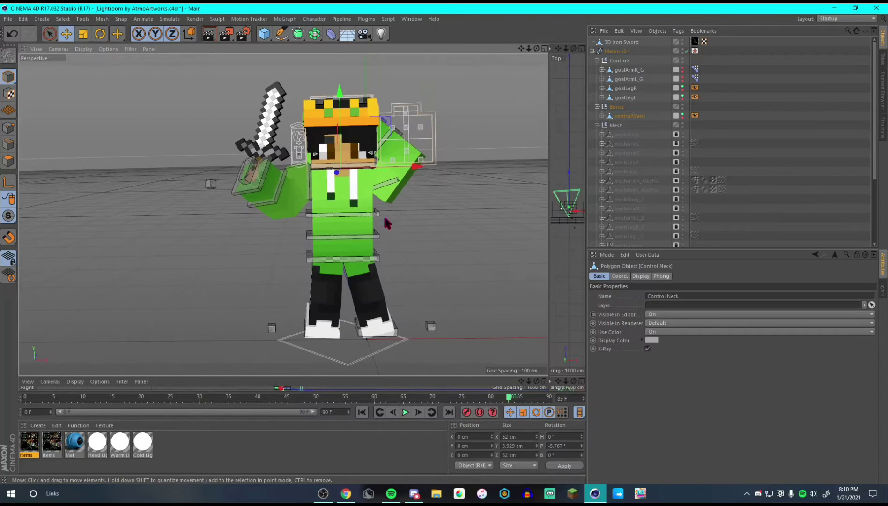
Step: Open the render settings and review the Output, Save, Multi-Pass, Anti-Aliasing and Options settings
{"action": "left_click", "coordinate": [244, 34]}
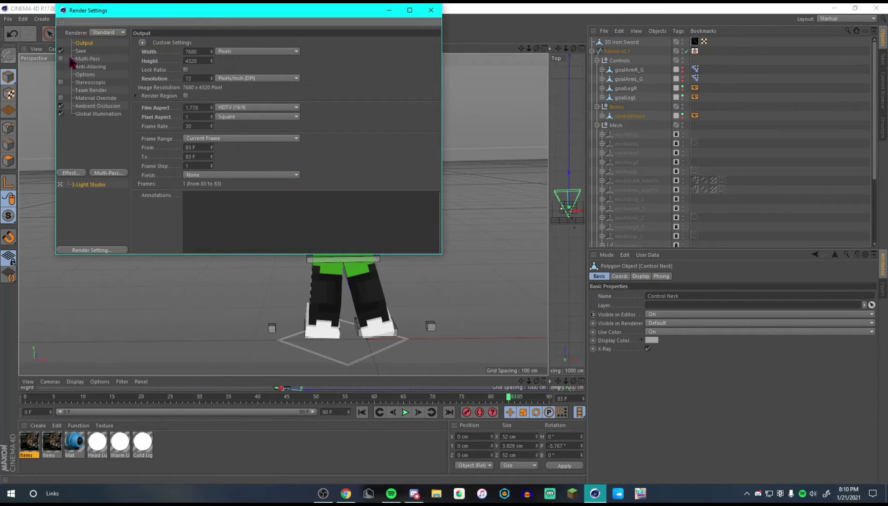
{"action": "left_click_drag", "start_coordinate": [384, 64], "coordinate": [421, 91]}
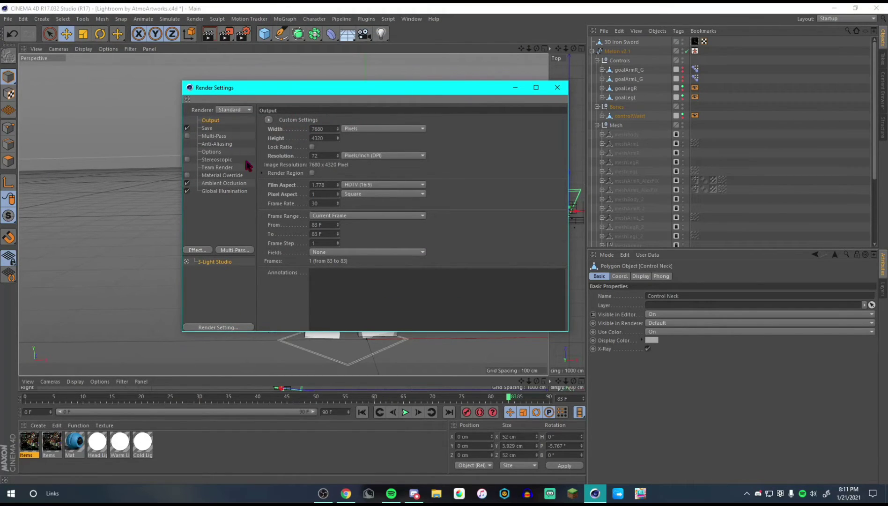
{"action": "left_click", "coordinate": [209, 128]}
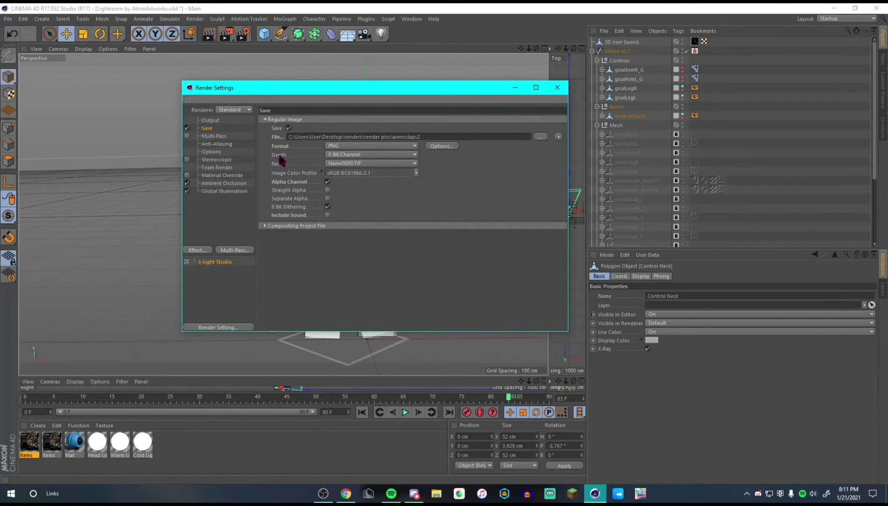
{"action": "left_click", "coordinate": [215, 137]}
{"action": "left_click", "coordinate": [217, 145]}
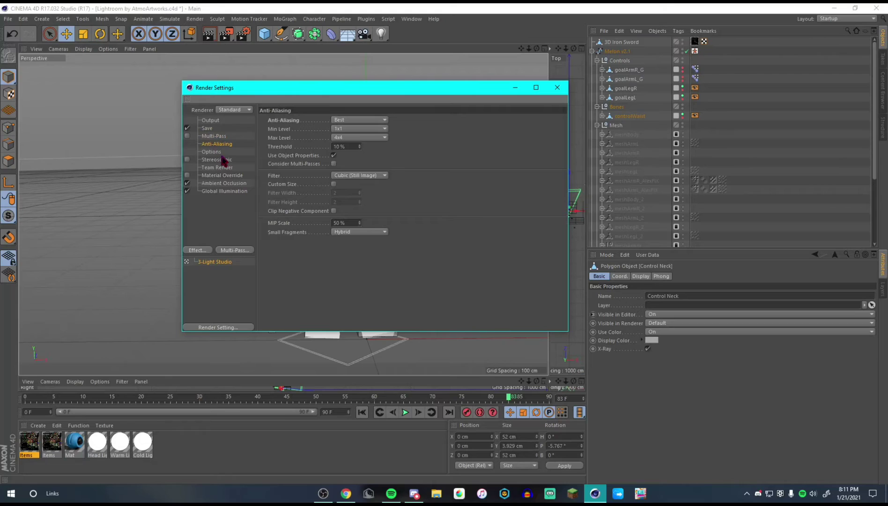
{"action": "left_click", "coordinate": [215, 153]}
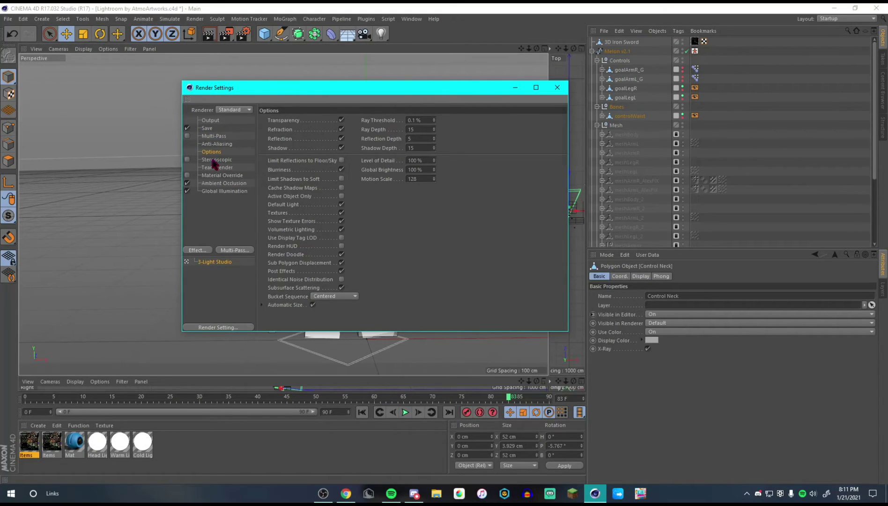
Step: Review the Stereoscopic, Team Render, Material Override, Ambient Occlusion and Global Illumination render settings
{"action": "left_click", "coordinate": [215, 160]}
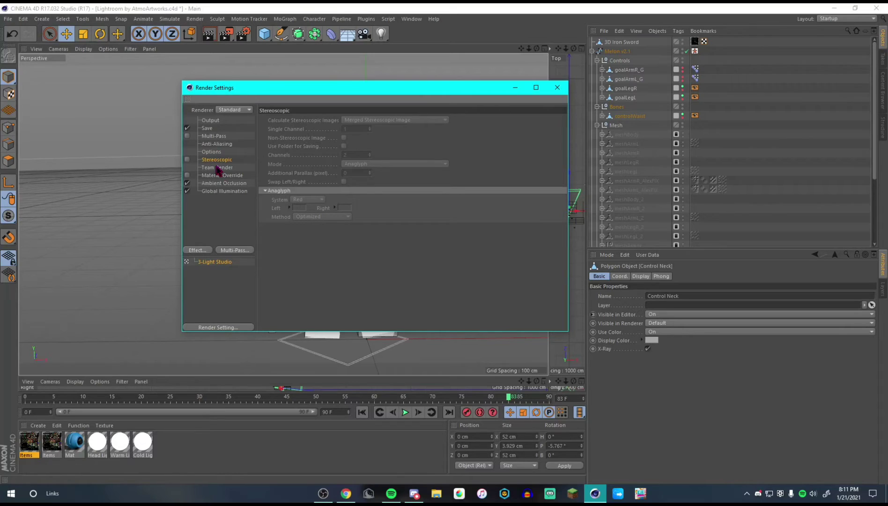
{"action": "left_click", "coordinate": [218, 168]}
{"action": "left_click", "coordinate": [217, 176]}
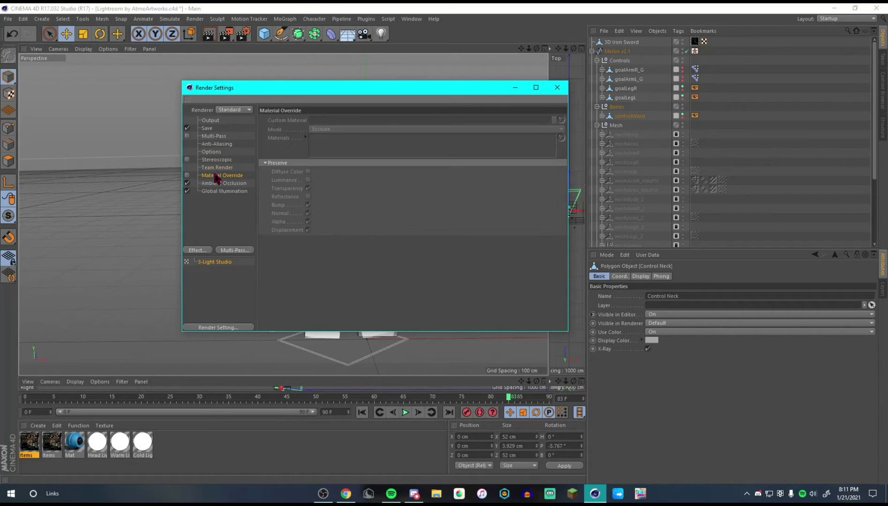
{"action": "left_click", "coordinate": [218, 183]}
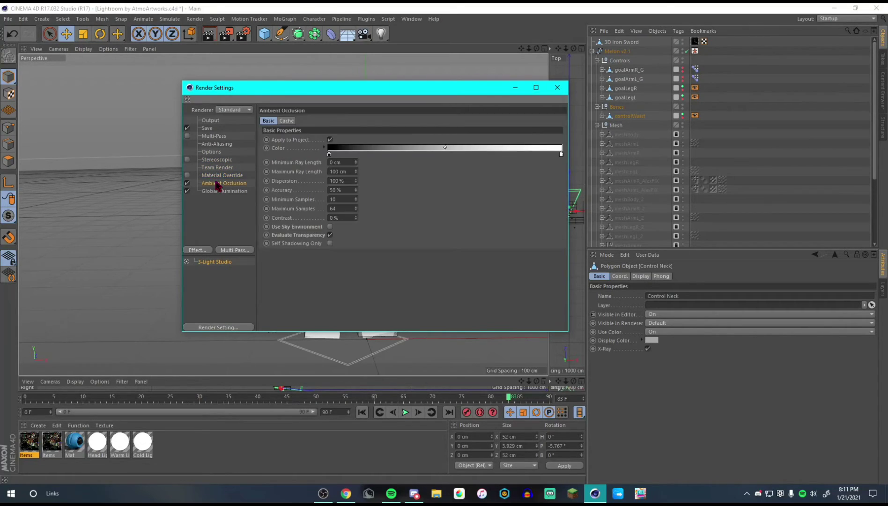
{"action": "left_click", "coordinate": [286, 121]}
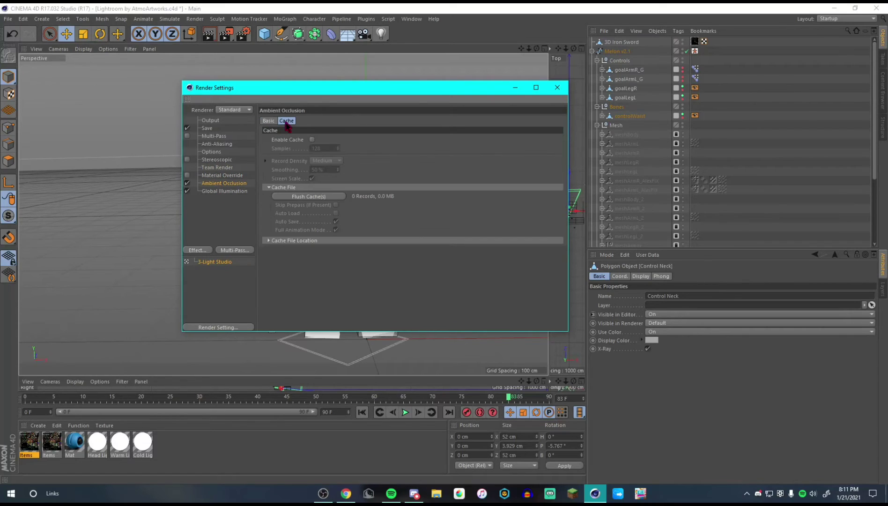
{"action": "left_click", "coordinate": [227, 192]}
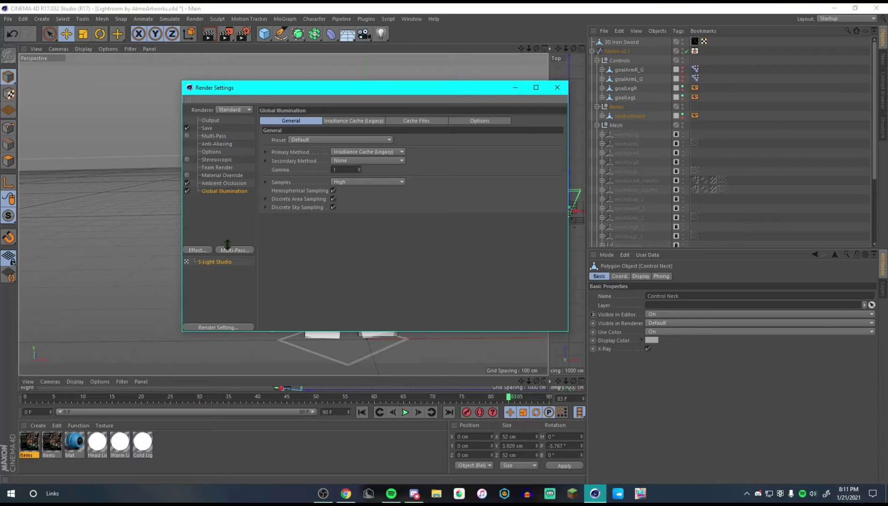
Step: Look at the list of additional render effects and close the render settings
{"action": "left_click", "coordinate": [196, 250]}
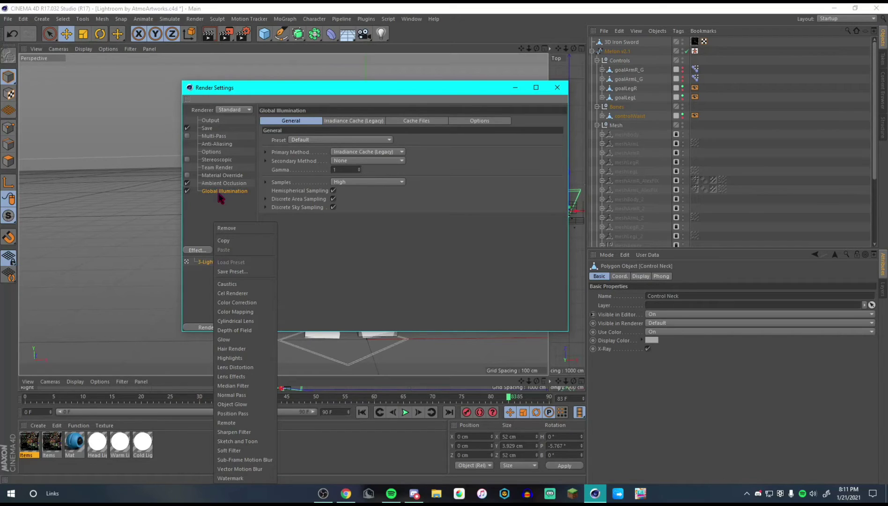
{"action": "left_click", "coordinate": [209, 233]}
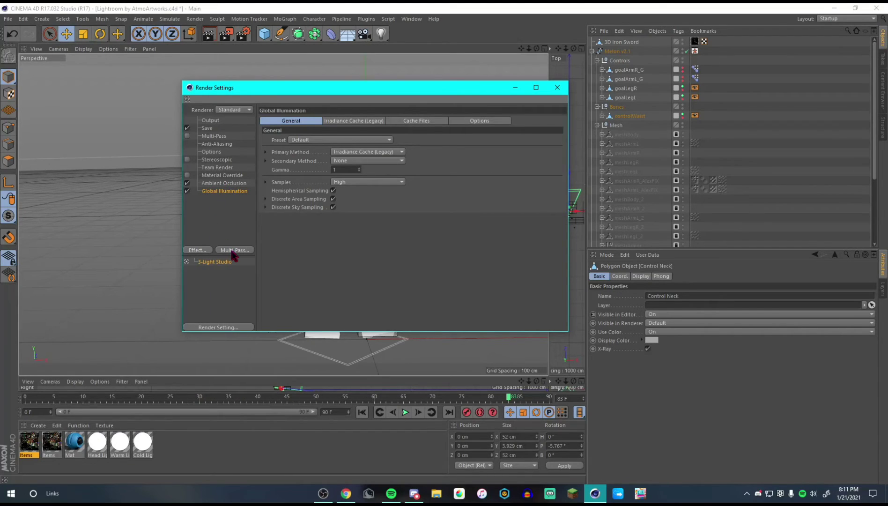
{"action": "left_click", "coordinate": [217, 223]}
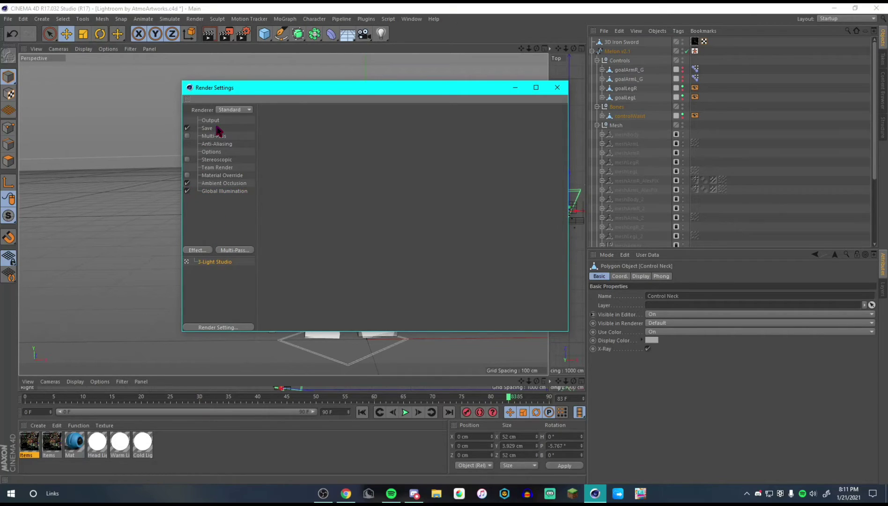
{"action": "left_click", "coordinate": [557, 88]}
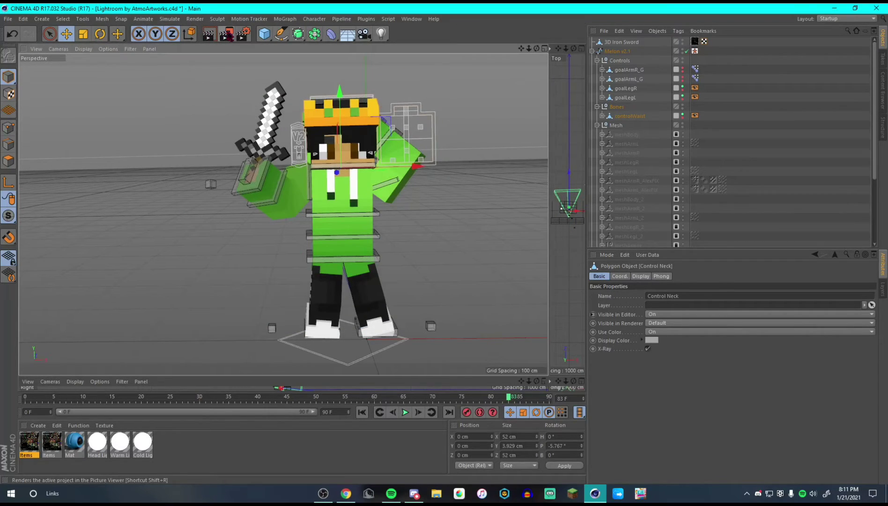
Step: Render the scene to the Picture Viewer, overwriting the existing file avenrclaps2_0083.png
{"action": "left_click", "coordinate": [229, 38]}
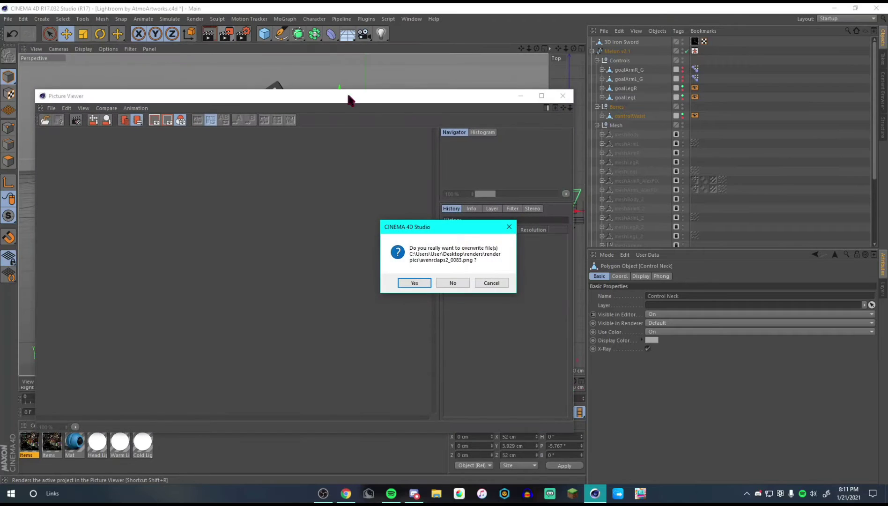
{"action": "left_click", "coordinate": [412, 283]}
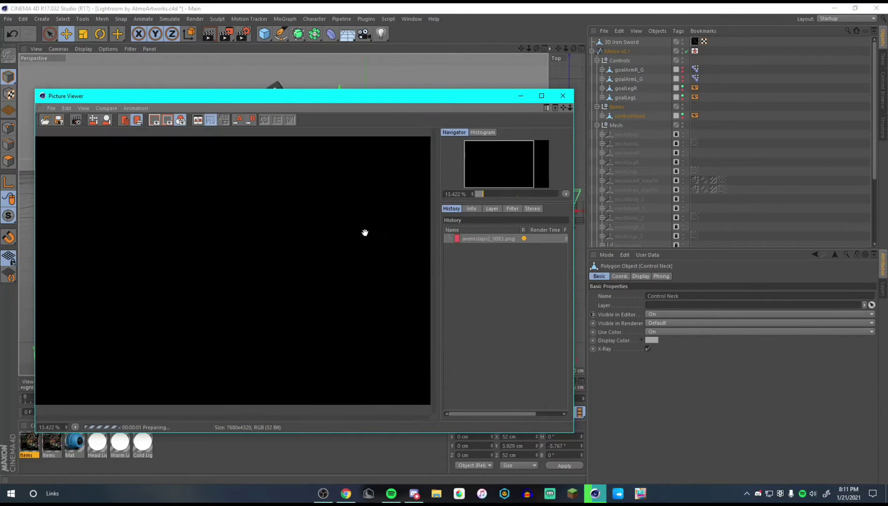
{"action": "scroll", "coordinate": [363, 234], "scroll_direction": "down", "scroll_amount": 5}
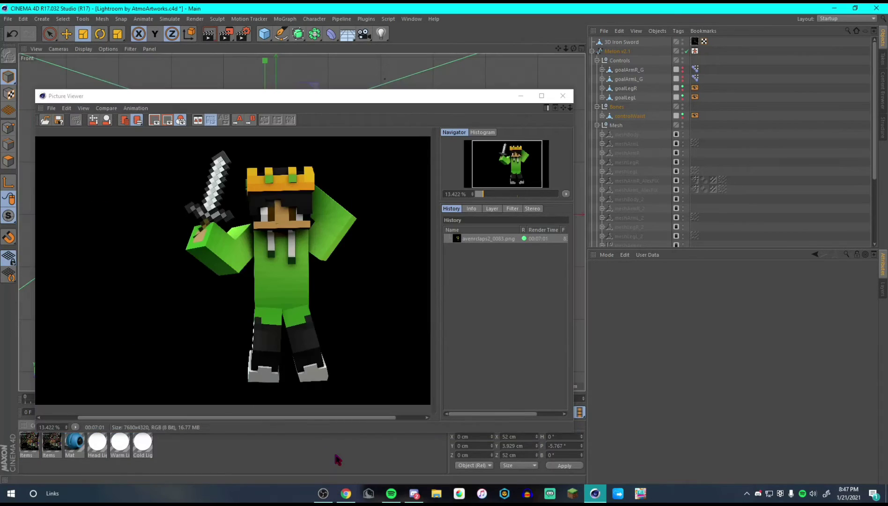
Step: Examine the finished character render up close and as a whole, and close the Picture Viewer
{"action": "left_click", "coordinate": [292, 355]}
{"action": "scroll", "coordinate": [291, 354], "scroll_direction": "down", "scroll_amount": 2}
{"action": "scroll", "coordinate": [286, 347], "scroll_direction": "up", "scroll_amount": 2}
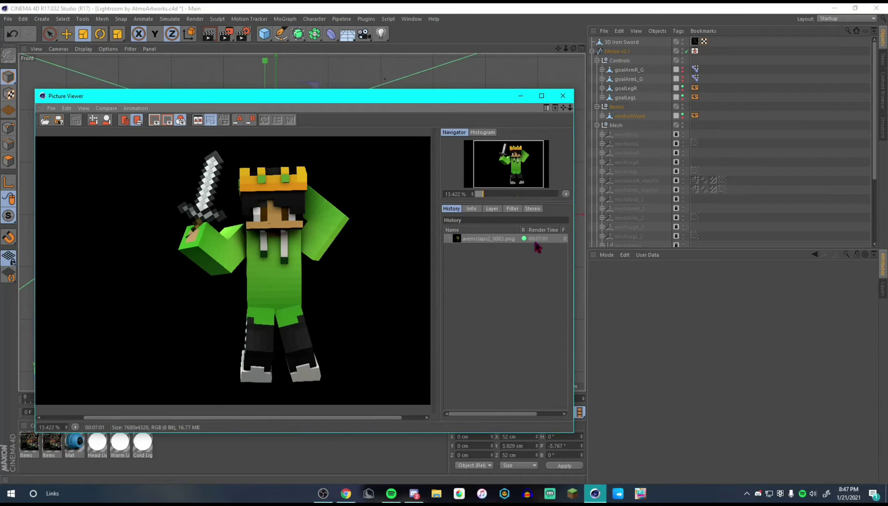
{"action": "scroll", "coordinate": [245, 274], "scroll_direction": "down", "scroll_amount": 3}
{"action": "scroll", "coordinate": [232, 288], "scroll_direction": "up", "scroll_amount": 4}
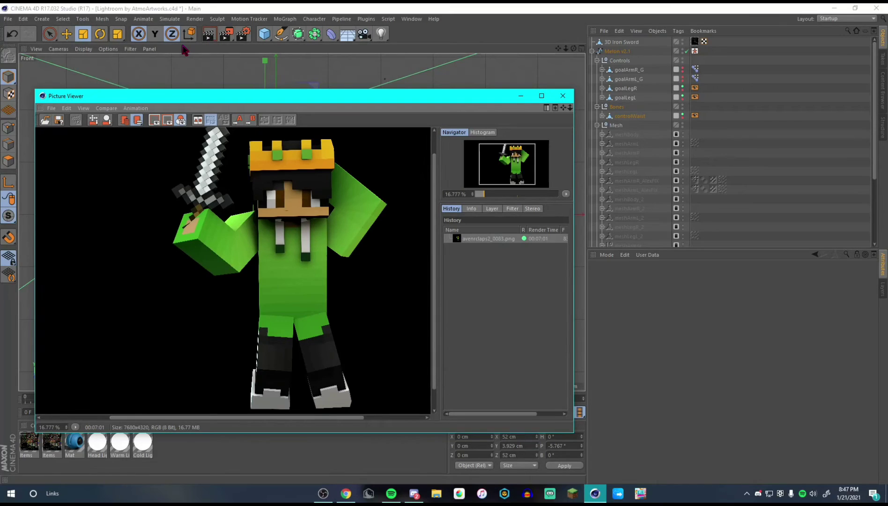
{"action": "scroll", "coordinate": [202, 223], "scroll_direction": "down", "scroll_amount": 1}
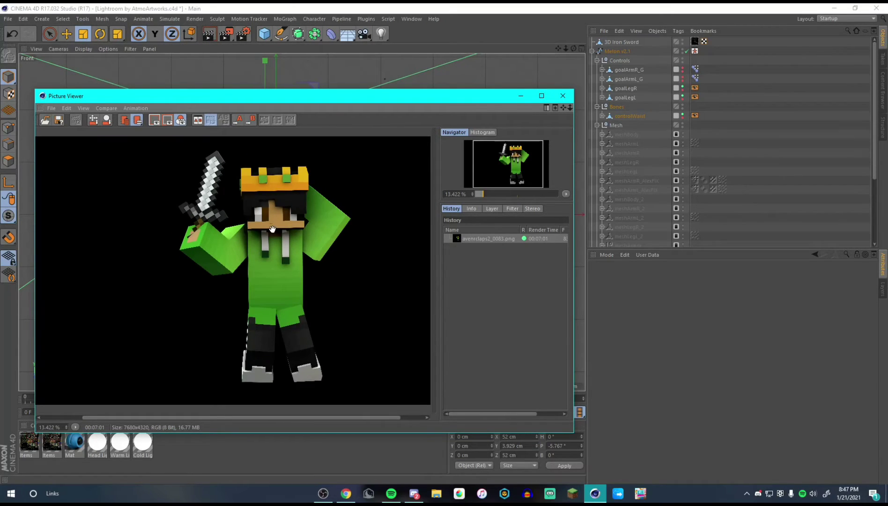
{"action": "scroll", "coordinate": [293, 241], "scroll_direction": "down", "scroll_amount": 1}
{"action": "scroll", "coordinate": [299, 247], "scroll_direction": "up", "scroll_amount": 2}
{"action": "left_click_drag", "start_coordinate": [301, 249], "coordinate": [271, 225]}
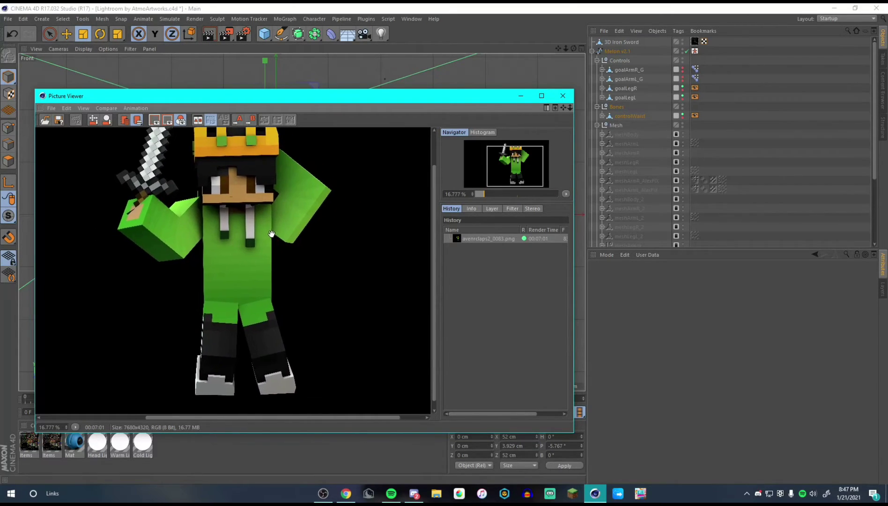
{"action": "scroll", "coordinate": [281, 241], "scroll_direction": "down", "scroll_amount": 3}
{"action": "scroll", "coordinate": [351, 323], "scroll_direction": "up", "scroll_amount": 3}
{"action": "scroll", "coordinate": [244, 288], "scroll_direction": "up", "scroll_amount": 1}
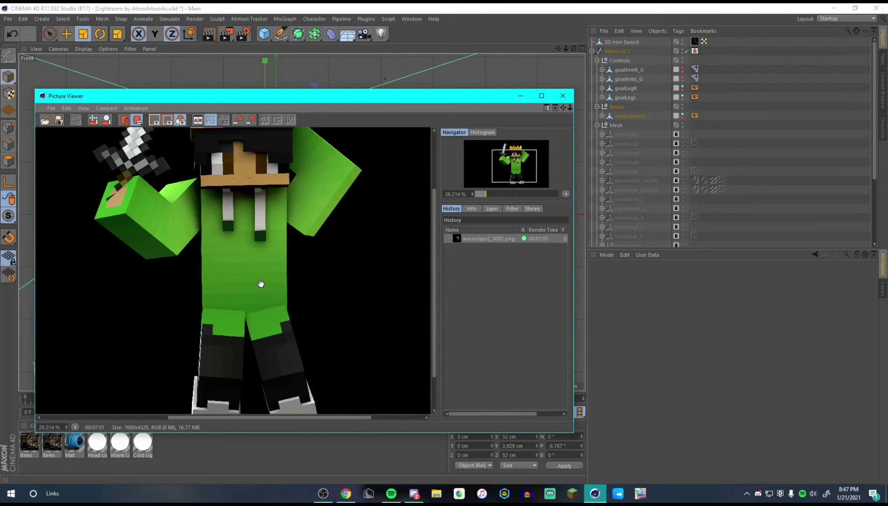
{"action": "scroll", "coordinate": [264, 253], "scroll_direction": "down", "scroll_amount": 2}
{"action": "left_click_drag", "start_coordinate": [272, 230], "coordinate": [271, 250]}
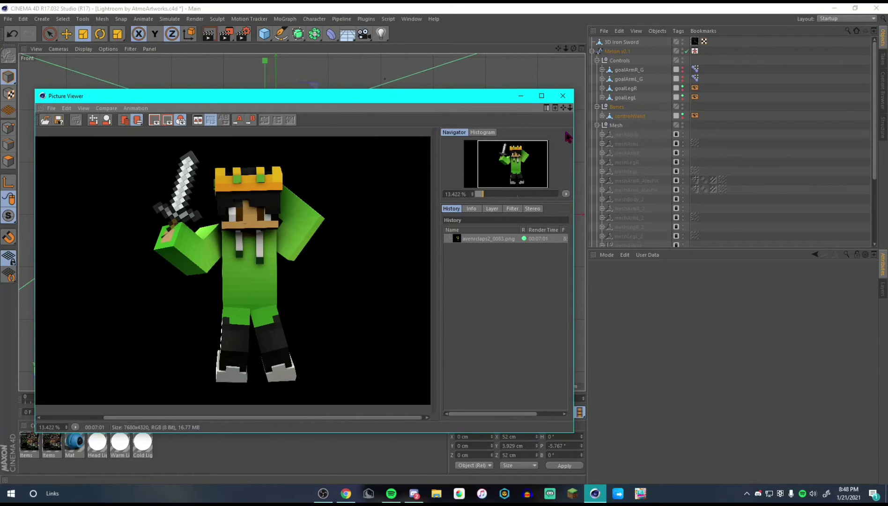
{"action": "left_click", "coordinate": [562, 97]}
{"action": "left_click", "coordinate": [226, 37]}
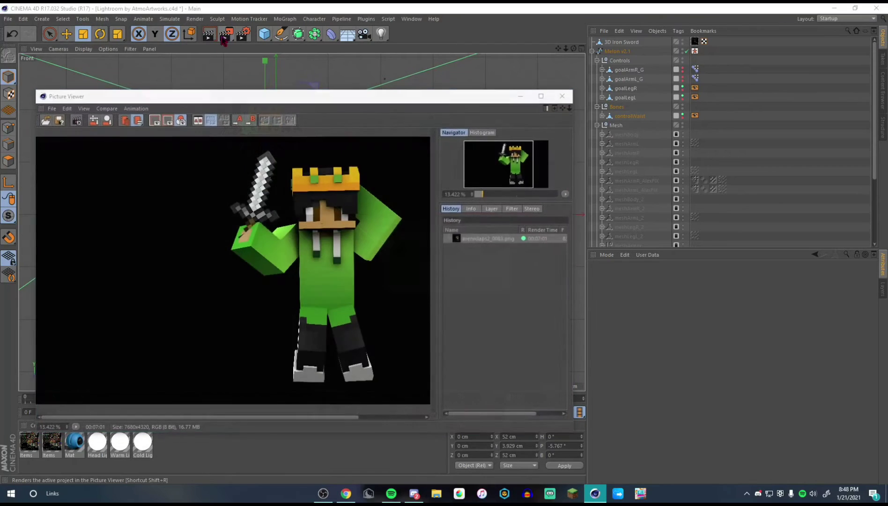
{"action": "left_click", "coordinate": [488, 283]}
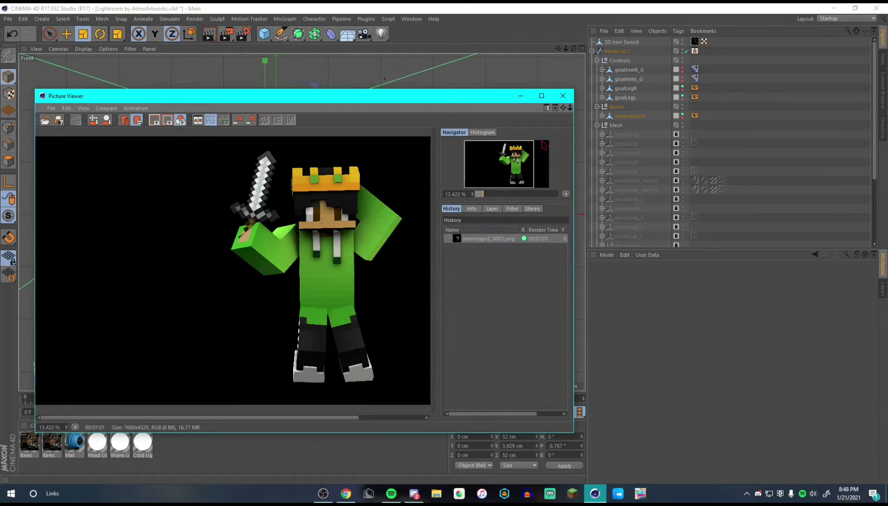
{"action": "left_click", "coordinate": [562, 96]}
{"action": "left_click", "coordinate": [226, 33]}
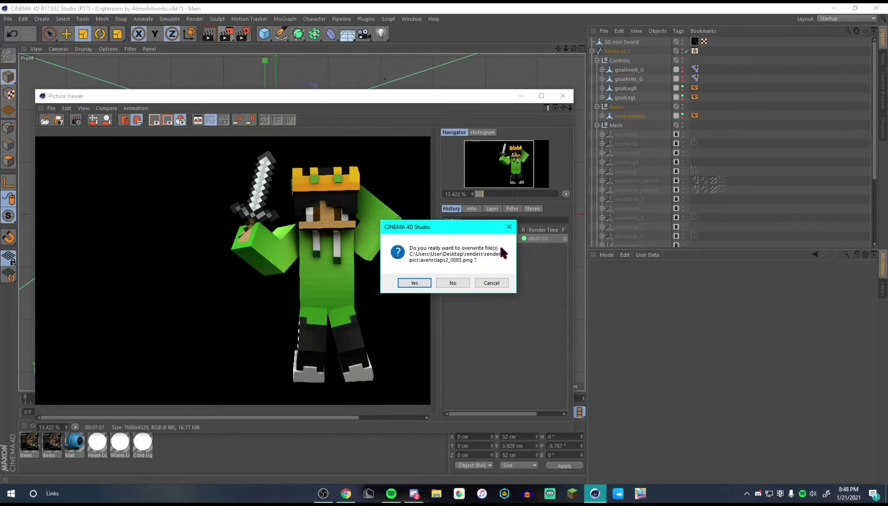
{"action": "left_click", "coordinate": [510, 227]}
{"action": "left_click", "coordinate": [562, 95]}
Step: Set the render's save location to the render pics folder inside Desktop\renders with the file name avenrclaps2, and close the render settings
{"action": "left_click", "coordinate": [249, 34]}
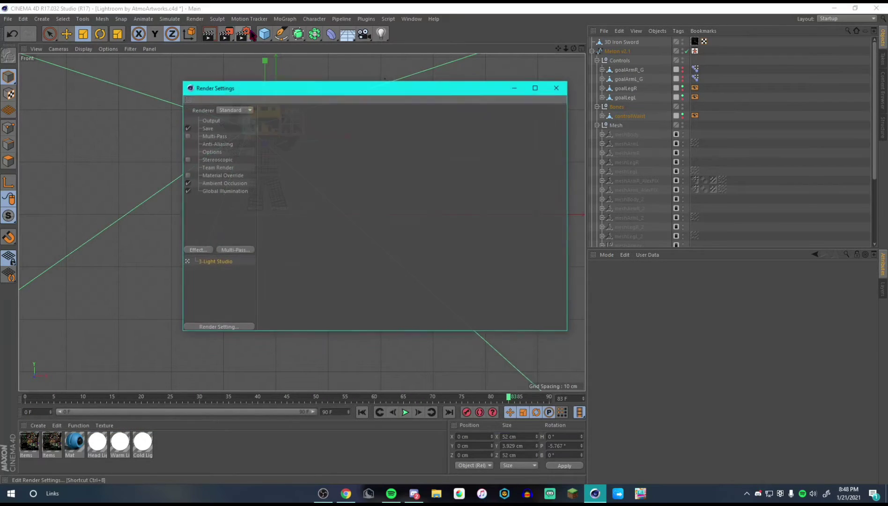
{"action": "left_click", "coordinate": [206, 128]}
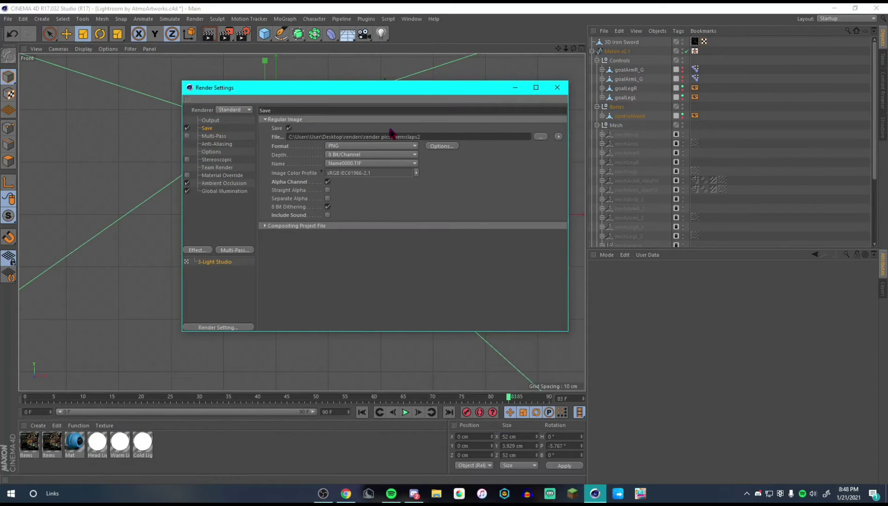
{"action": "left_click", "coordinate": [541, 137]}
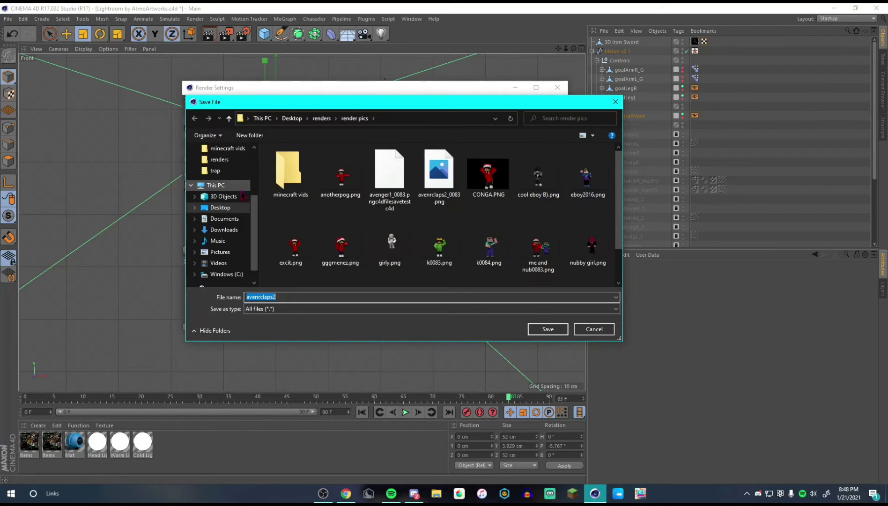
{"action": "left_click", "coordinate": [230, 208]}
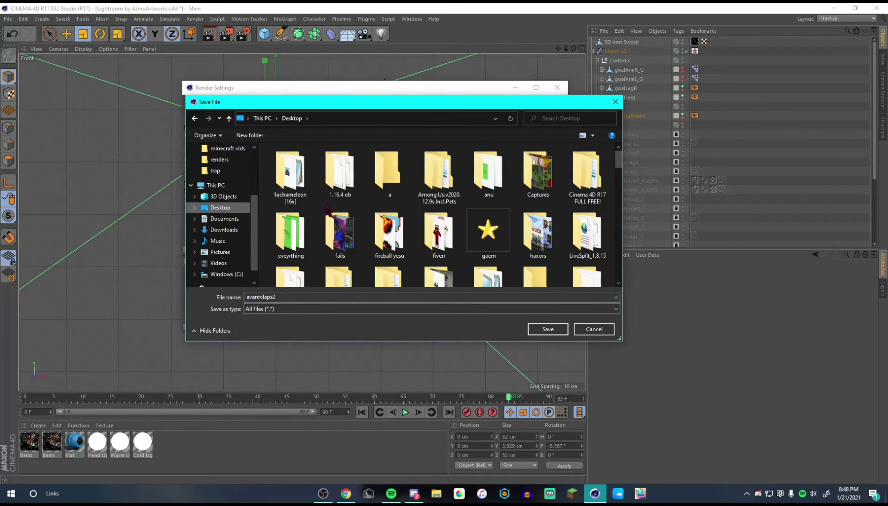
{"action": "scroll", "coordinate": [534, 232], "scroll_direction": "down", "scroll_amount": 1}
{"action": "scroll", "coordinate": [359, 207], "scroll_direction": "down", "scroll_amount": 3}
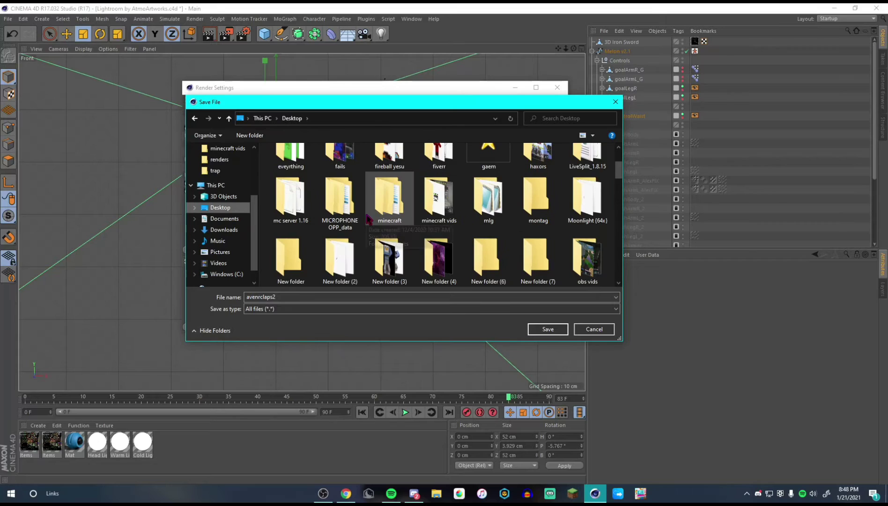
{"action": "double_click", "coordinate": [349, 255]}
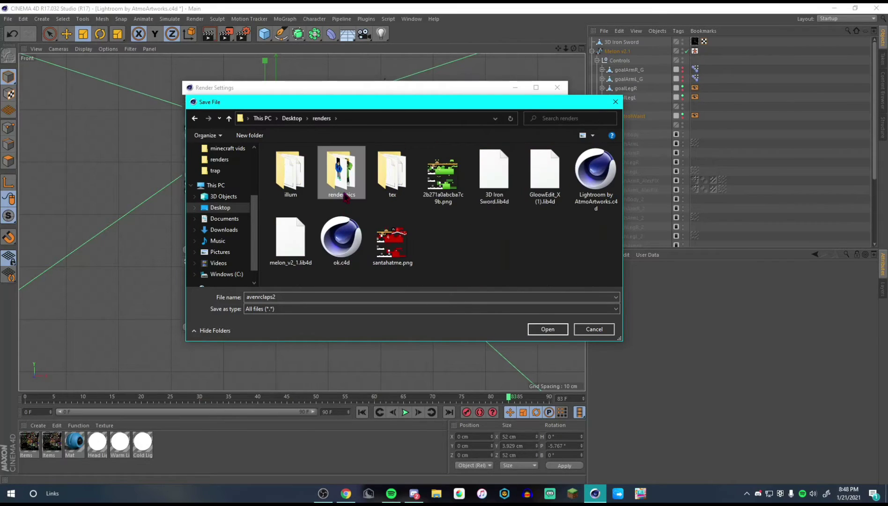
{"action": "double_click", "coordinate": [341, 171]}
{"action": "left_click", "coordinate": [548, 329]}
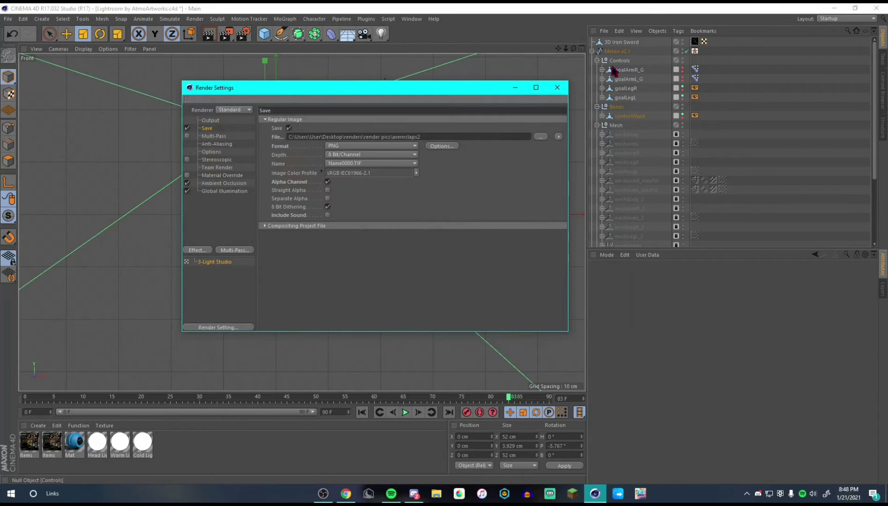
{"action": "left_click", "coordinate": [557, 88]}
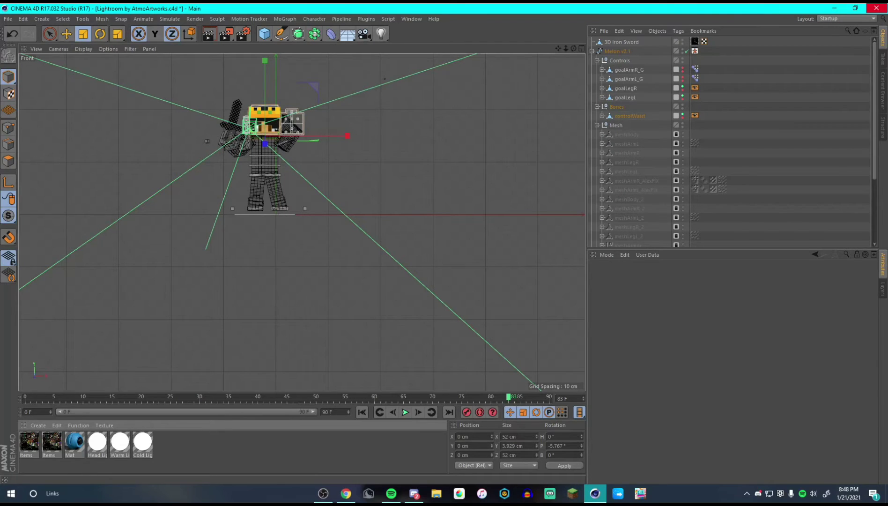
Step: Quit Cinema 4D without saving the changes to the Lightroom project
{"action": "left_click", "coordinate": [876, 8]}
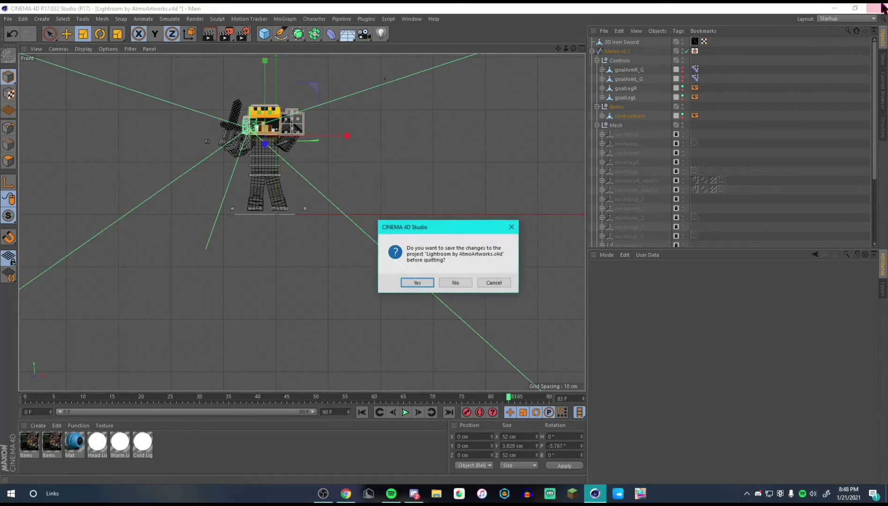
{"action": "left_click", "coordinate": [450, 283]}
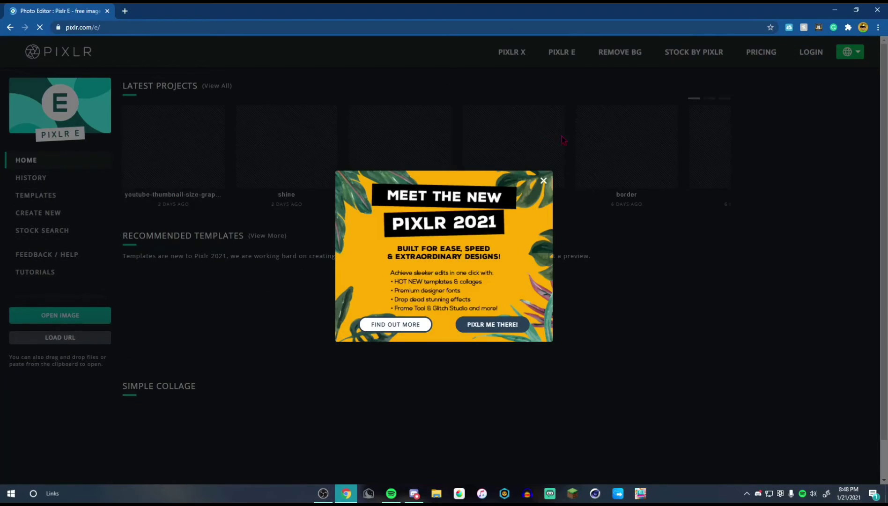
Step: Dismiss the Pixlr 2021 announcement in Pixlr E and open the YouTube-Thumbnail-Size-Graphic image from the Downloads folder
{"action": "left_click", "coordinate": [543, 181]}
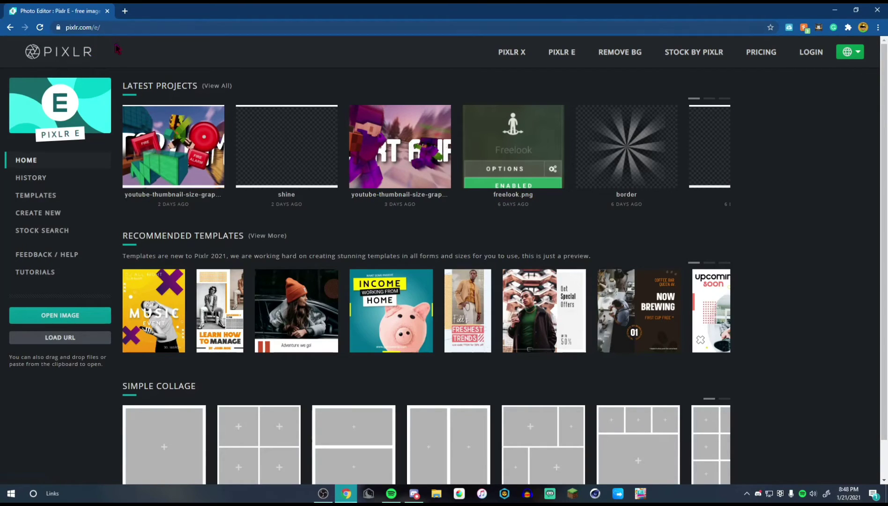
{"action": "left_click", "coordinate": [57, 315]}
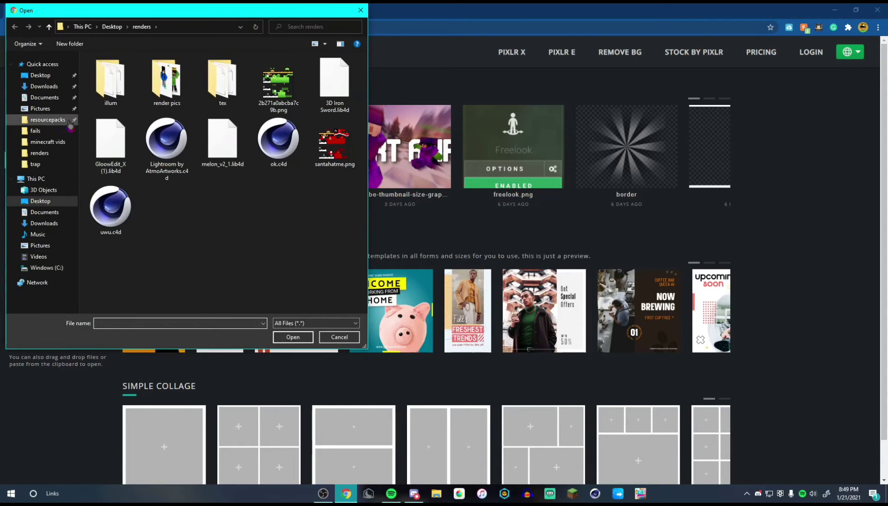
{"action": "left_click", "coordinate": [44, 87]}
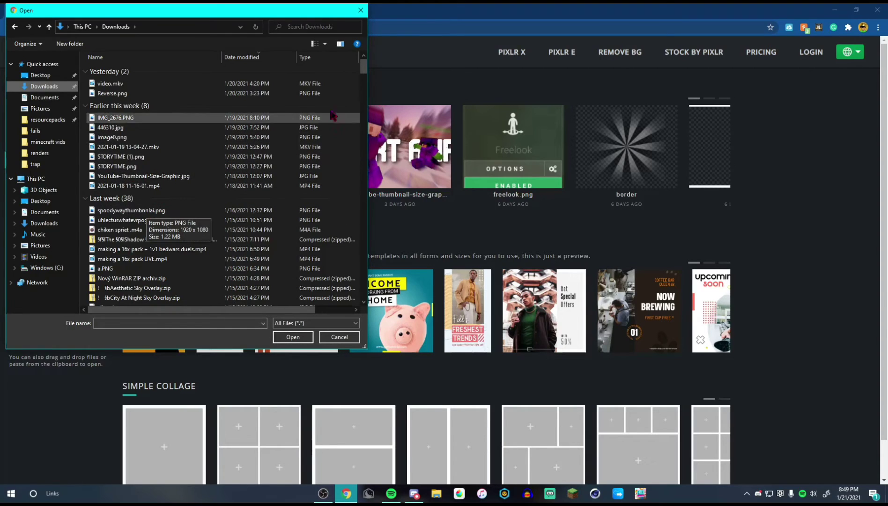
{"action": "left_click", "coordinate": [344, 71]}
{"action": "left_click_drag", "start_coordinate": [364, 67], "coordinate": [366, 82]}
{"action": "double_click", "coordinate": [180, 221]}
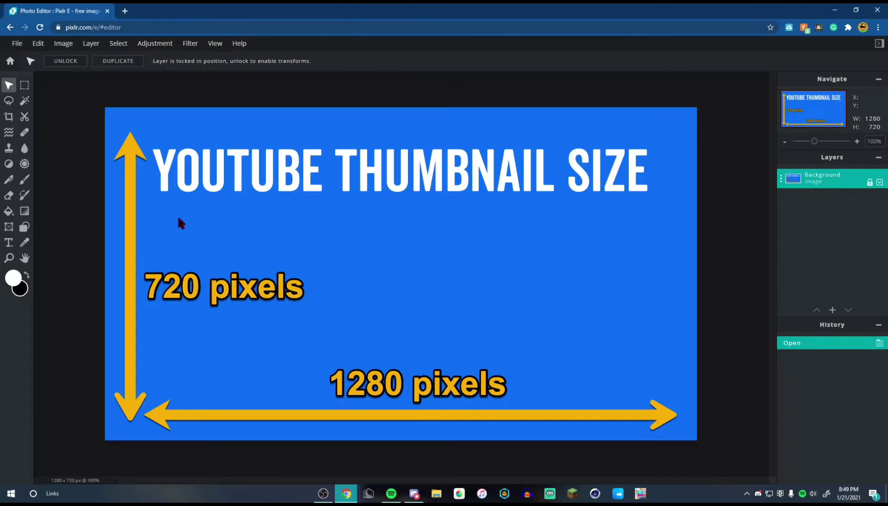
{"action": "scroll", "coordinate": [359, 266], "scroll_direction": "down", "scroll_amount": 3}
{"action": "scroll", "coordinate": [437, 252], "scroll_direction": "up", "scroll_amount": 2}
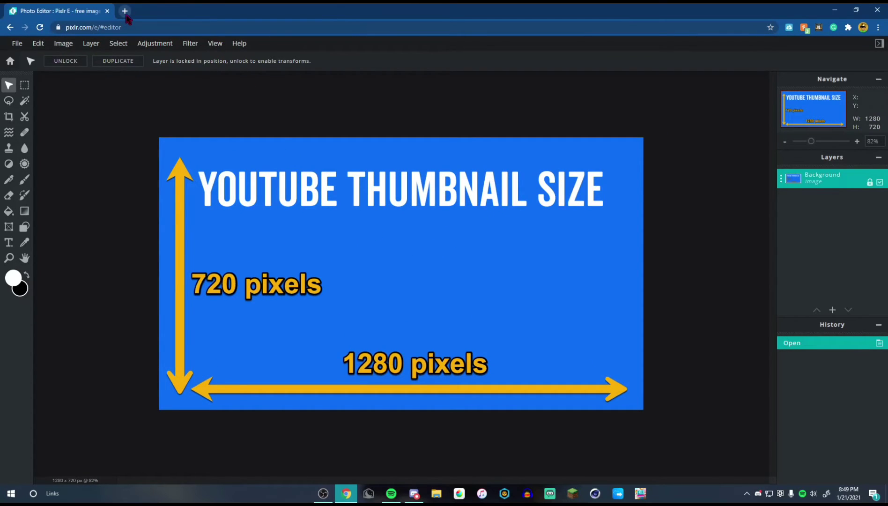
{"action": "left_click", "coordinate": [368, 496]}
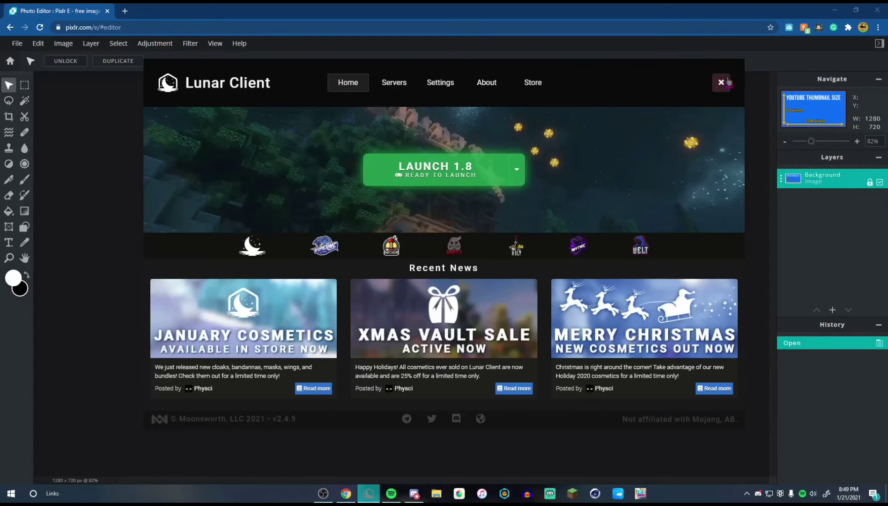
{"action": "left_click", "coordinate": [751, 73]}
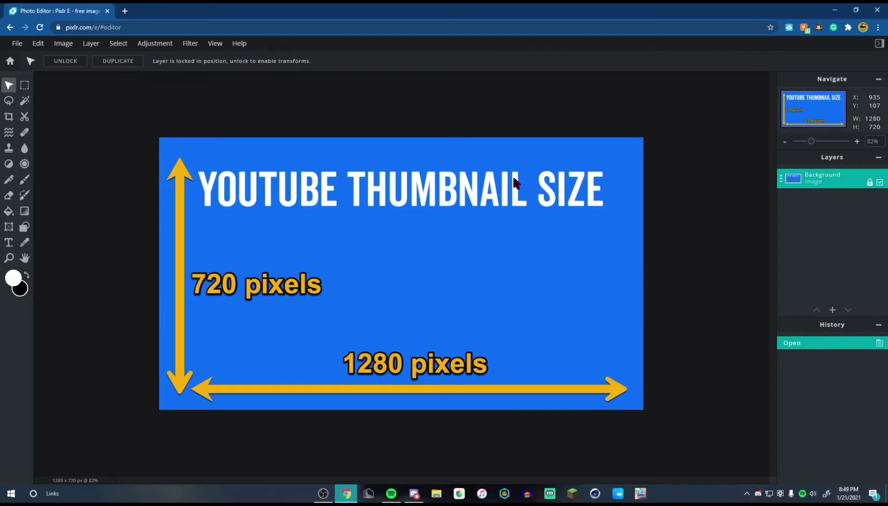
{"action": "key", "text": "ctrl+o"}
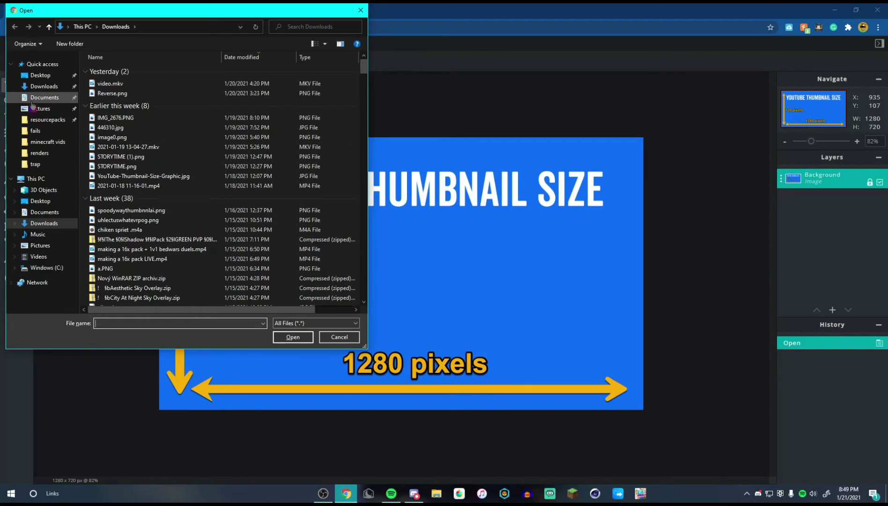
{"action": "left_click", "coordinate": [45, 97]}
{"action": "left_click", "coordinate": [45, 90]}
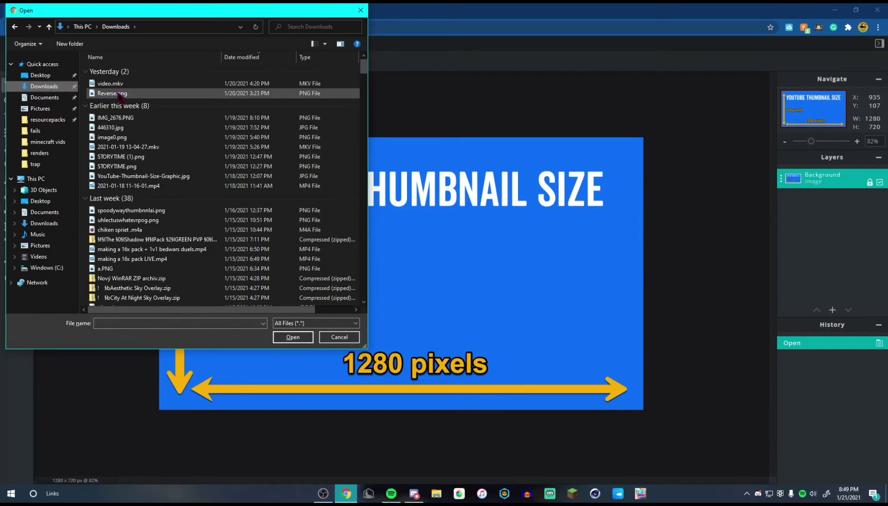
{"action": "double_click", "coordinate": [140, 121]}
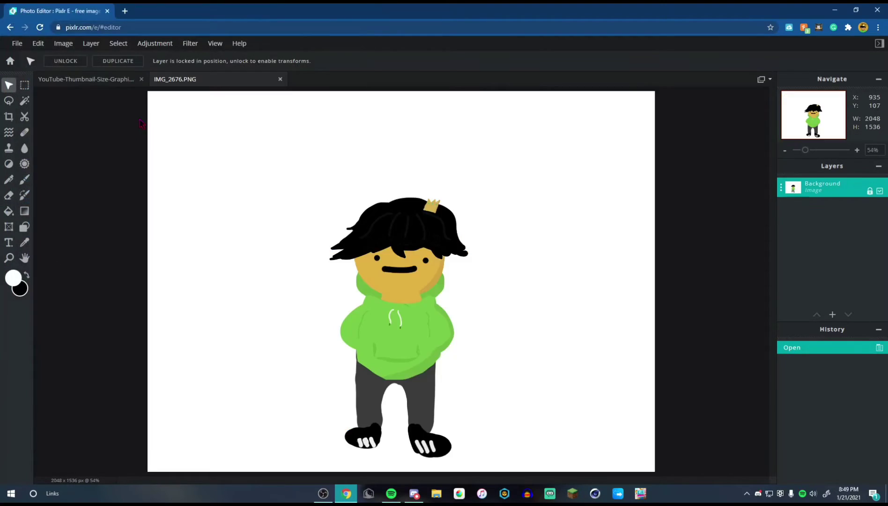
{"action": "left_click", "coordinate": [280, 79]}
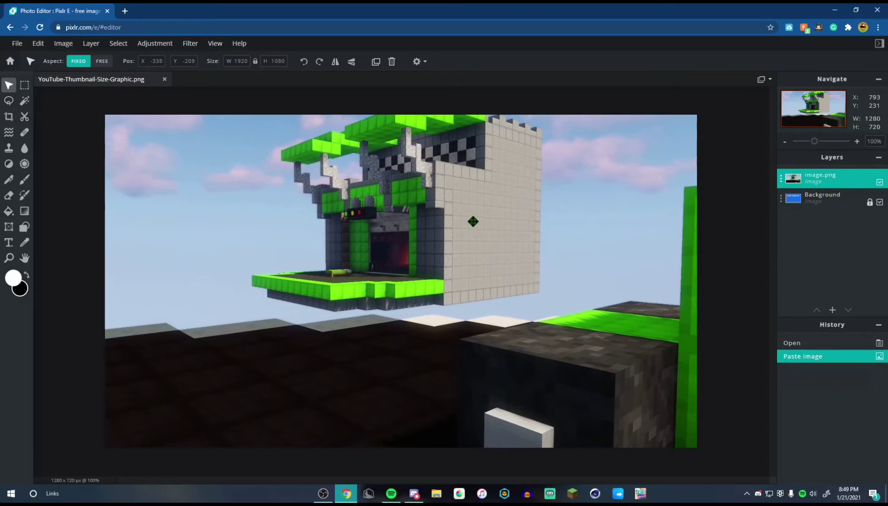
Step: Scale the pasted Minecraft screenshot layer to about 1339 × 753 px and place it at about X -44, Y -7, covering the whole canvas
{"action": "left_click_drag", "start_coordinate": [472, 222], "coordinate": [480, 232]}
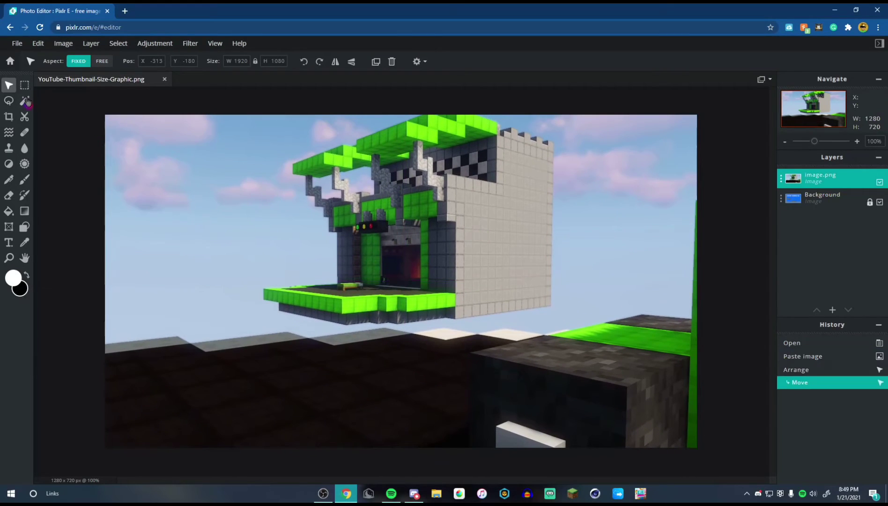
{"action": "left_click_drag", "start_coordinate": [159, 145], "coordinate": [348, 303]}
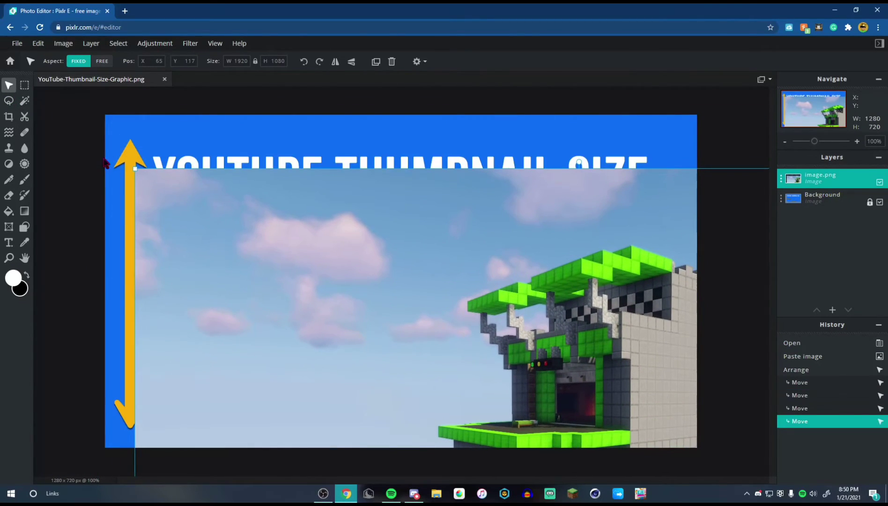
{"action": "left_click_drag", "start_coordinate": [135, 168], "coordinate": [244, 208]}
{"action": "left_click", "coordinate": [244, 208]}
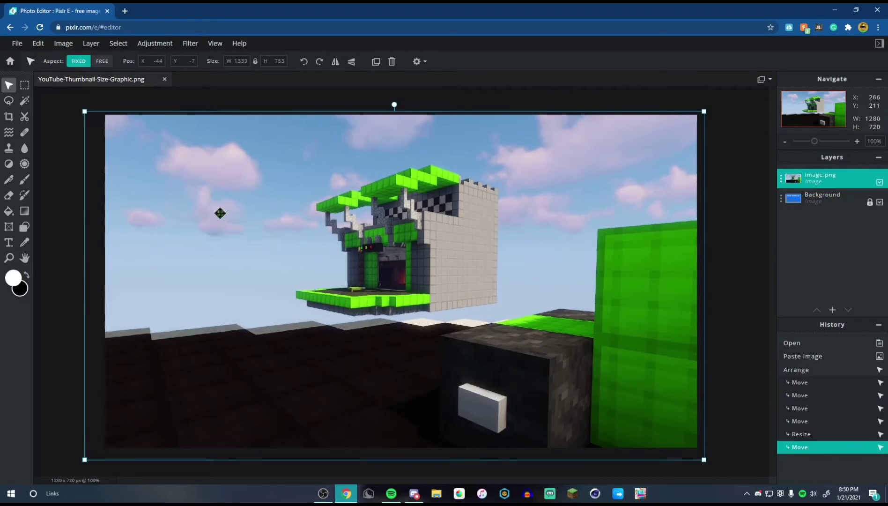
{"action": "left_click", "coordinate": [253, 237]}
{"action": "left_click", "coordinate": [221, 153]}
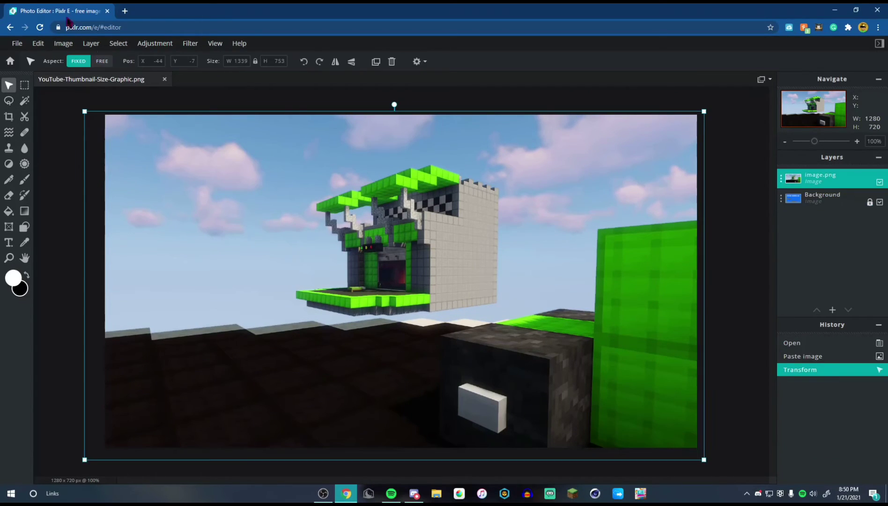
Step: Apply a Zoom blur of 10% centred at X 50%, Y 50% to the Minecraft screenshot layer
{"action": "left_click", "coordinate": [190, 43]}
{"action": "mouse_move", "coordinate": [215, 82]}
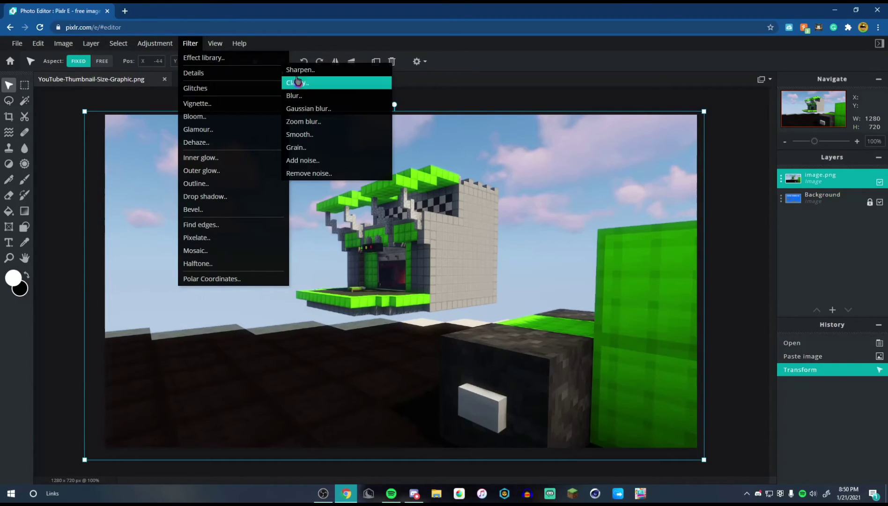
{"action": "left_click", "coordinate": [297, 122]}
{"action": "left_click_drag", "start_coordinate": [468, 234], "coordinate": [710, 99]}
{"action": "left_click_drag", "start_coordinate": [631, 142], "coordinate": [597, 143]}
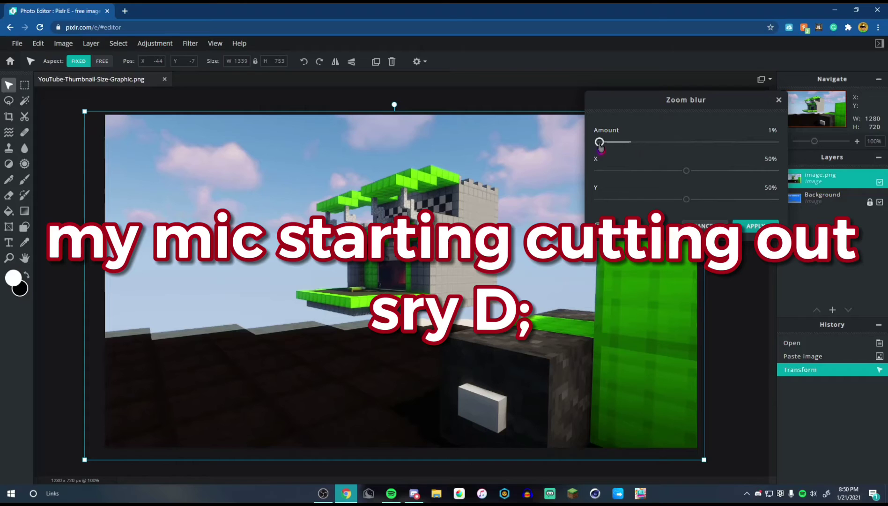
{"action": "left_click_drag", "start_coordinate": [600, 143], "coordinate": [611, 145]}
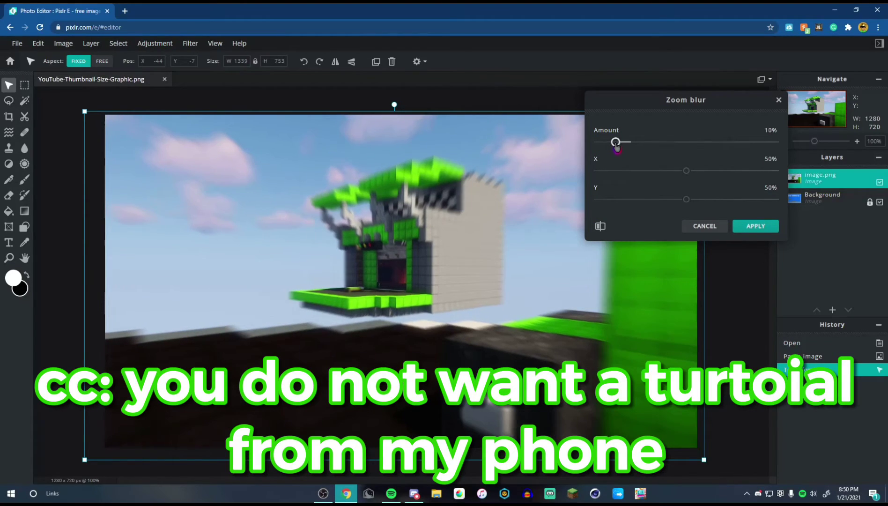
{"action": "left_click", "coordinate": [755, 225]}
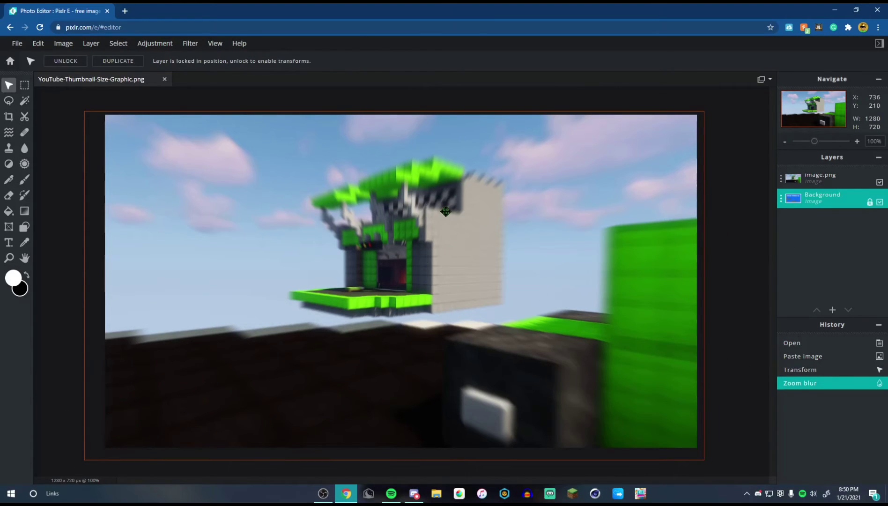
Step: Open the character render avenrclaps2_0083.png from the render pics folder and paste it into the thumbnail as a new layer
{"action": "key", "text": "ctrl+o"}
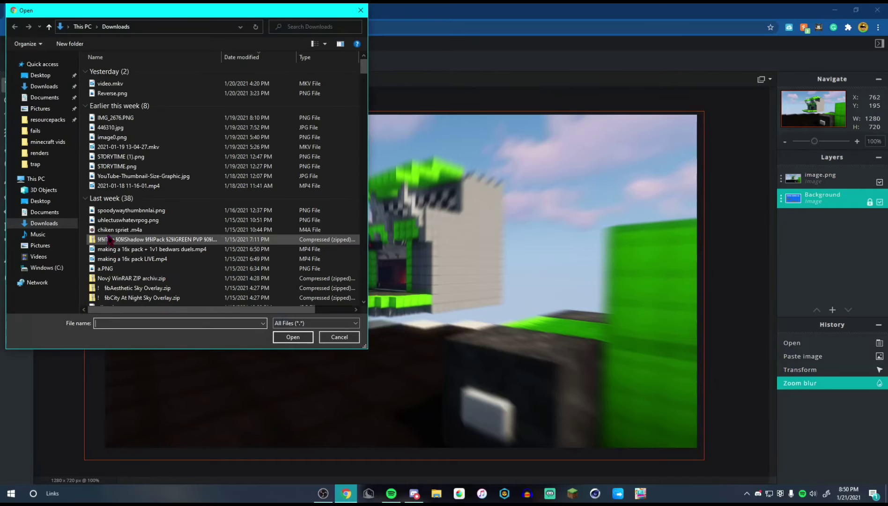
{"action": "left_click", "coordinate": [45, 97]}
{"action": "left_click", "coordinate": [40, 152]}
{"action": "double_click", "coordinate": [166, 81]}
{"action": "double_click", "coordinate": [275, 84]}
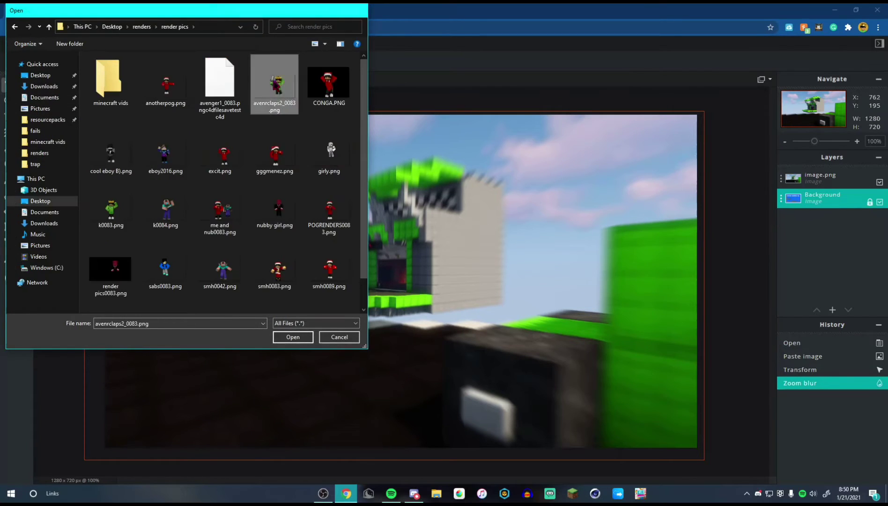
{"action": "left_click", "coordinate": [647, 196]}
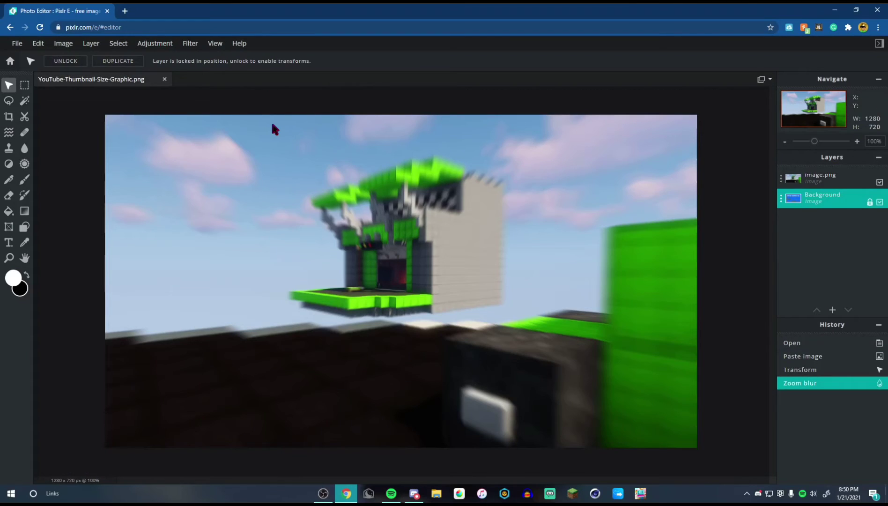
{"action": "key", "text": "ctrl+v"}
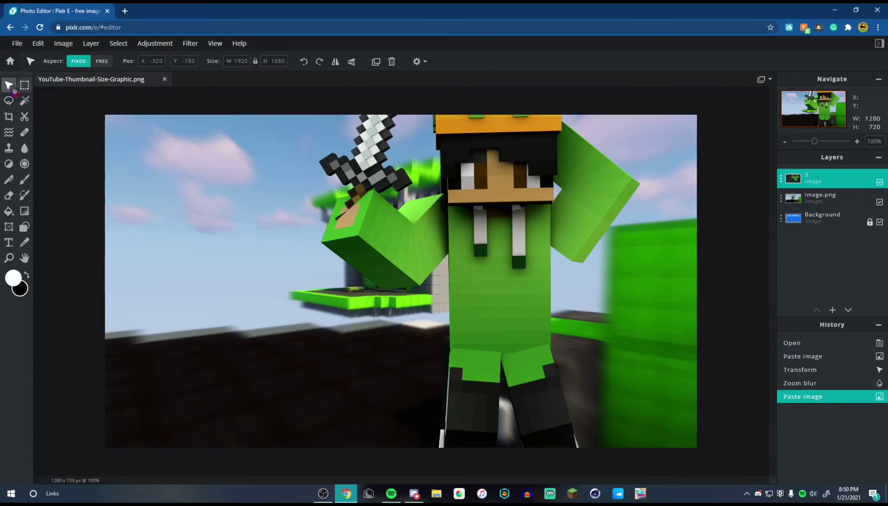
Step: Scale the character render layer down to about 1054 × 593 px and place it at about X 31, Y 57
{"action": "left_click_drag", "start_coordinate": [257, 93], "coordinate": [418, 171]}
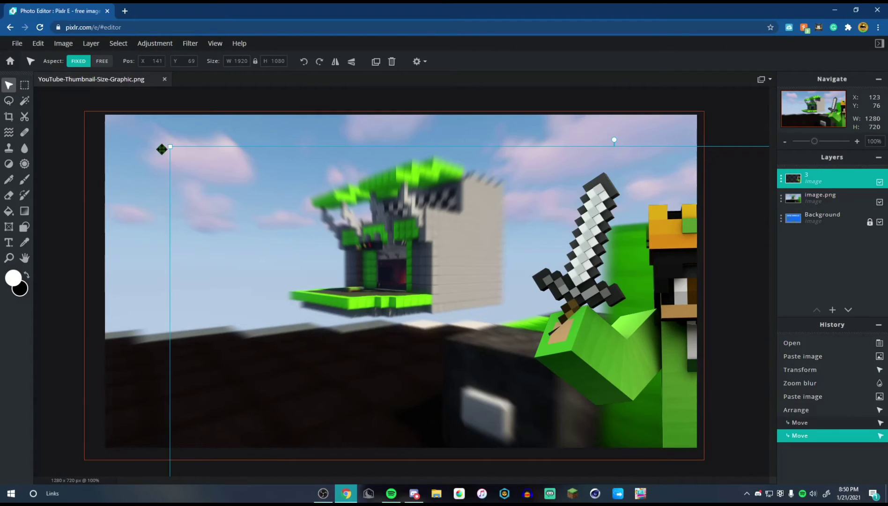
{"action": "left_click_drag", "start_coordinate": [169, 146], "coordinate": [571, 370]}
{"action": "left_click_drag", "start_coordinate": [696, 407], "coordinate": [244, 176]}
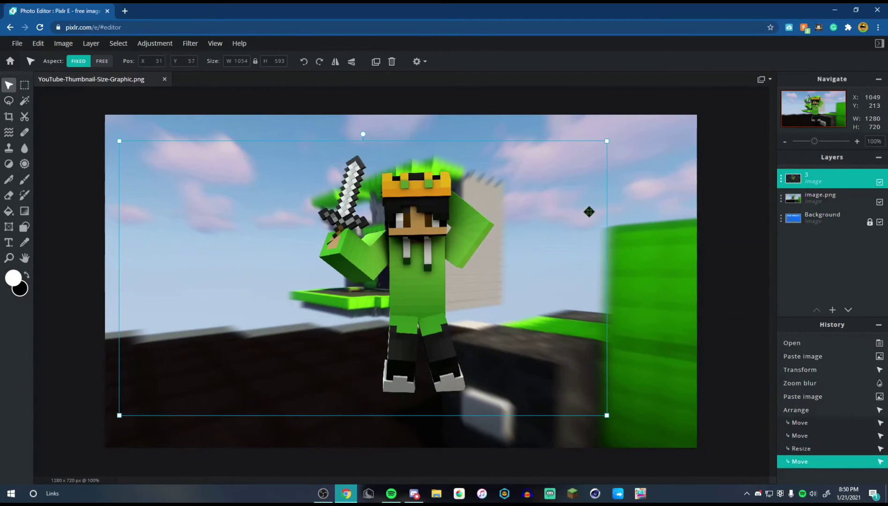
Step: Enlarge the character render layer to about 1745 × 980 px and place it at about X -704, Y 22
{"action": "left_click_drag", "start_coordinate": [607, 141], "coordinate": [663, 127]}
{"action": "left_click_drag", "start_coordinate": [596, 174], "coordinate": [476, 192]}
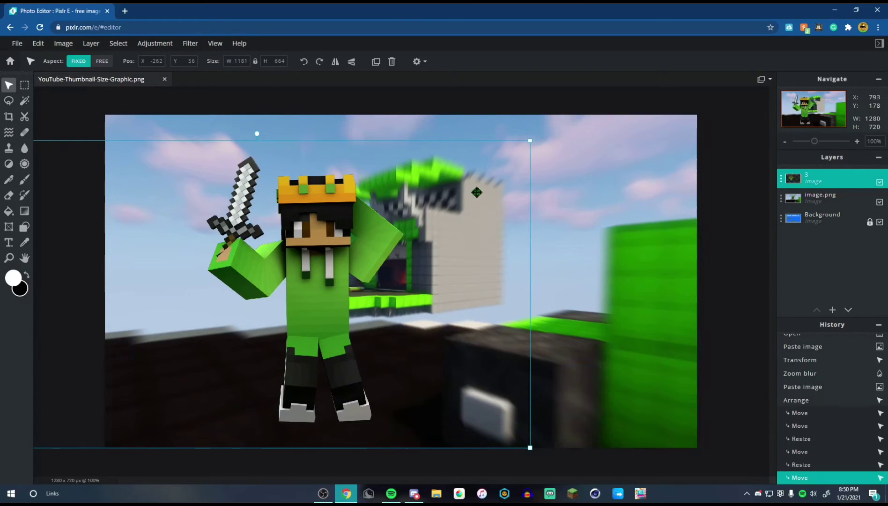
{"action": "left_click_drag", "start_coordinate": [529, 142], "coordinate": [661, 114]}
{"action": "left_click_drag", "start_coordinate": [595, 133], "coordinate": [511, 182]}
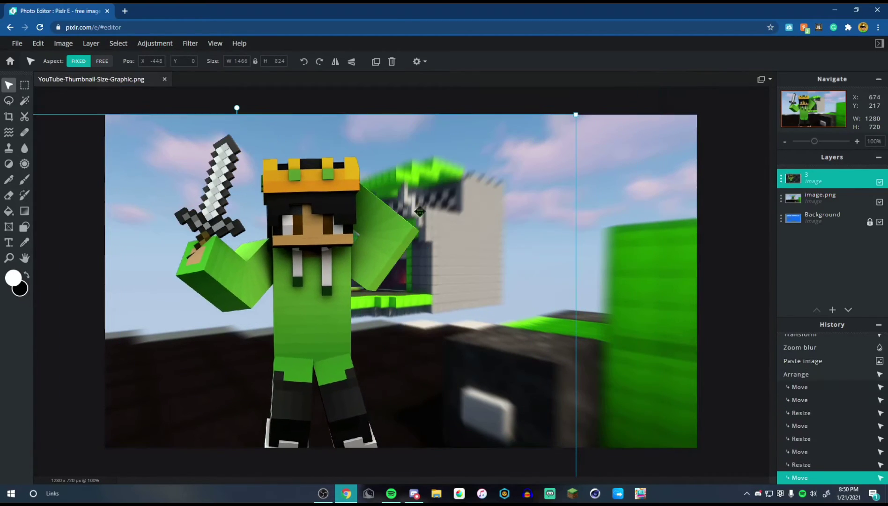
{"action": "left_click_drag", "start_coordinate": [574, 116], "coordinate": [532, 159]}
{"action": "left_click_drag", "start_coordinate": [360, 268], "coordinate": [380, 283]}
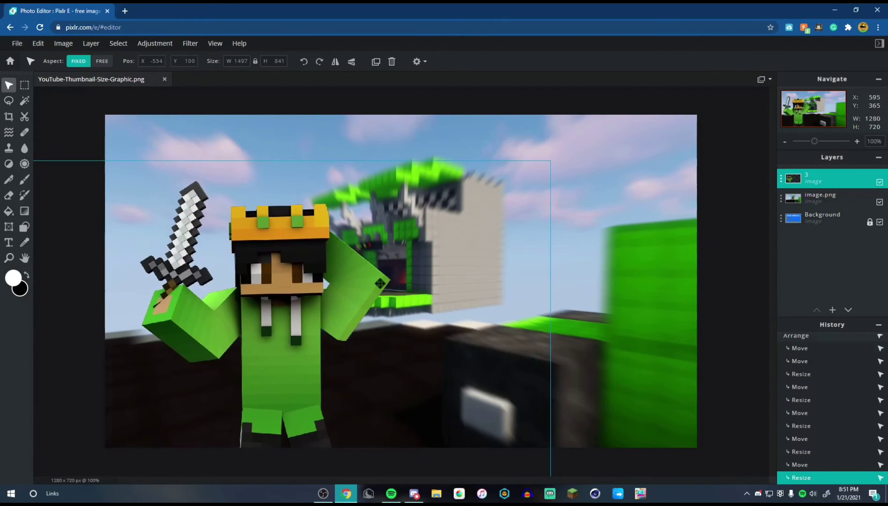
{"action": "left_click_drag", "start_coordinate": [551, 161], "coordinate": [656, 93]}
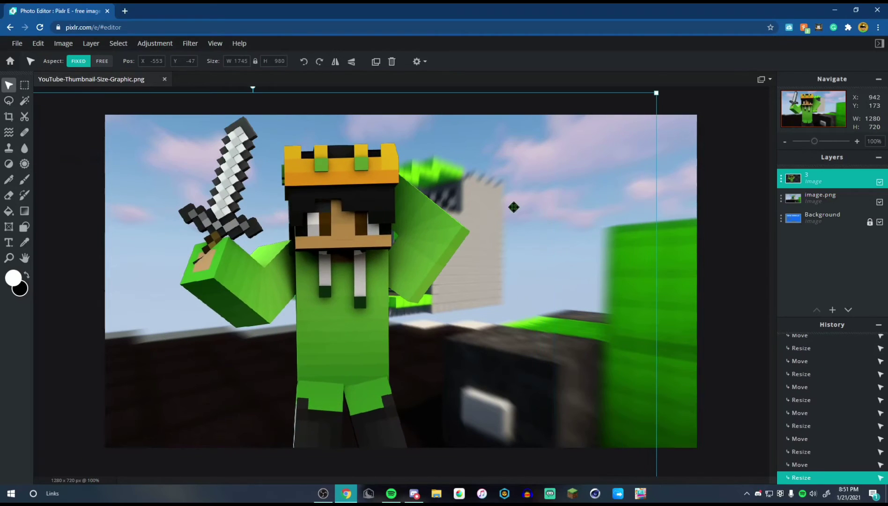
{"action": "left_click_drag", "start_coordinate": [514, 207], "coordinate": [422, 252]}
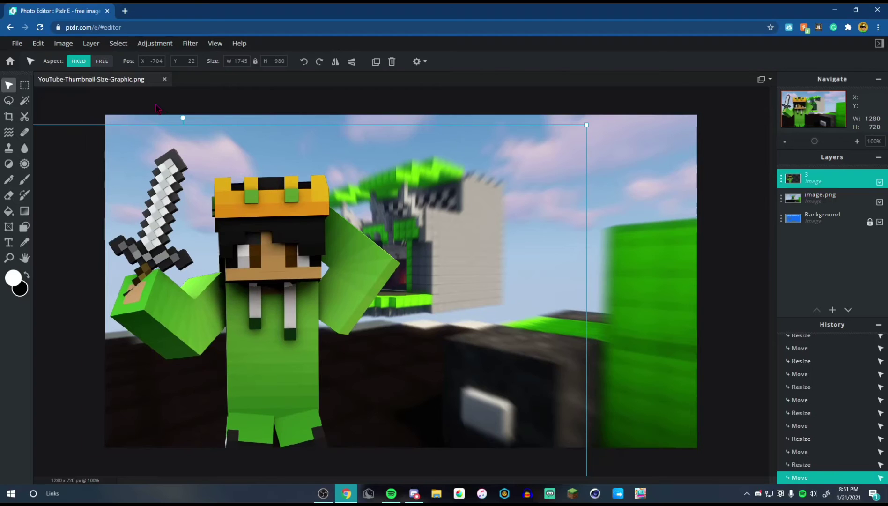
{"action": "left_click", "coordinate": [346, 113]}
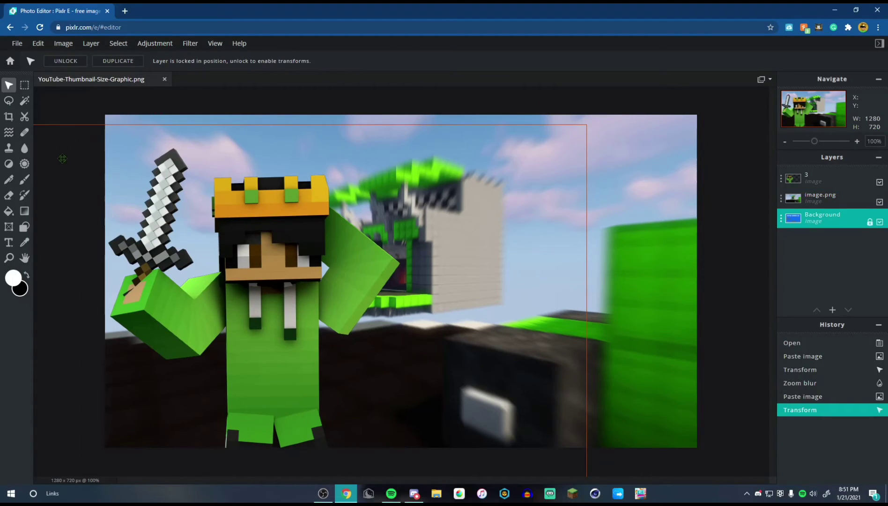
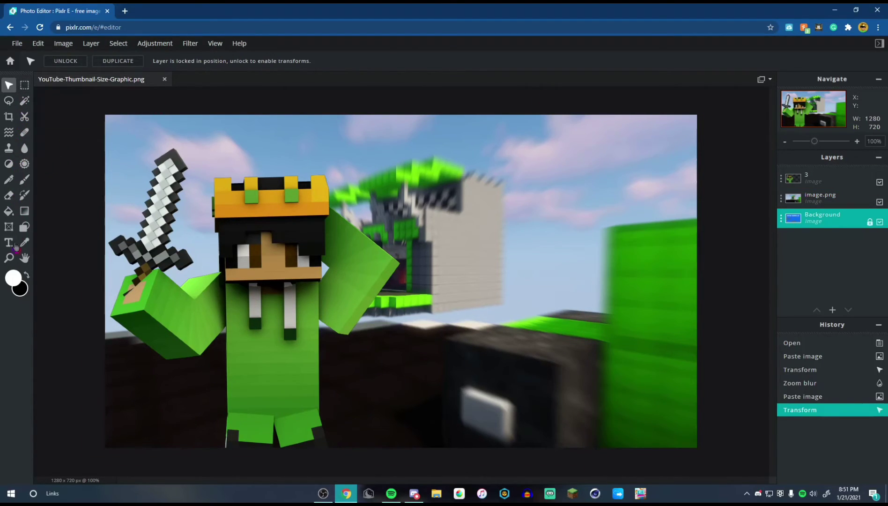
Step: Add a new text layer directly above the character render layer
{"action": "left_click", "coordinate": [561, 349]}
{"action": "left_click", "coordinate": [821, 219]}
{"action": "left_click", "coordinate": [820, 181]}
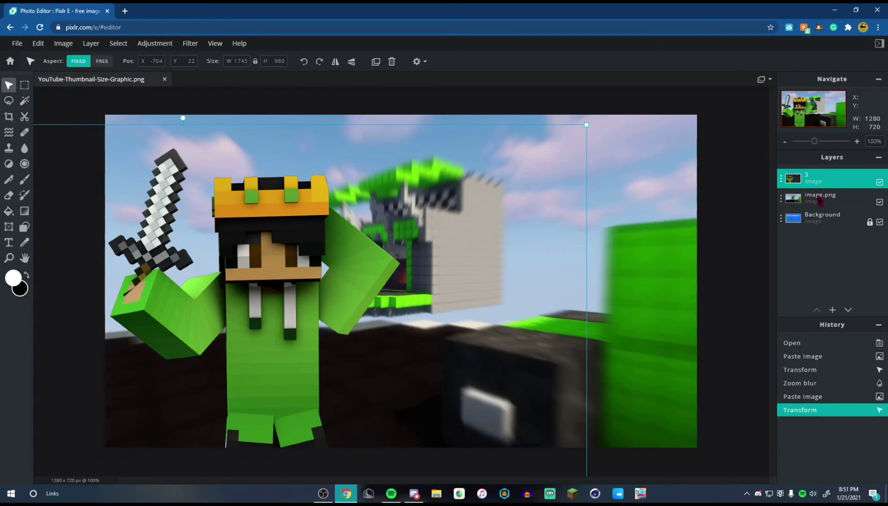
{"action": "left_click", "coordinate": [833, 309]}
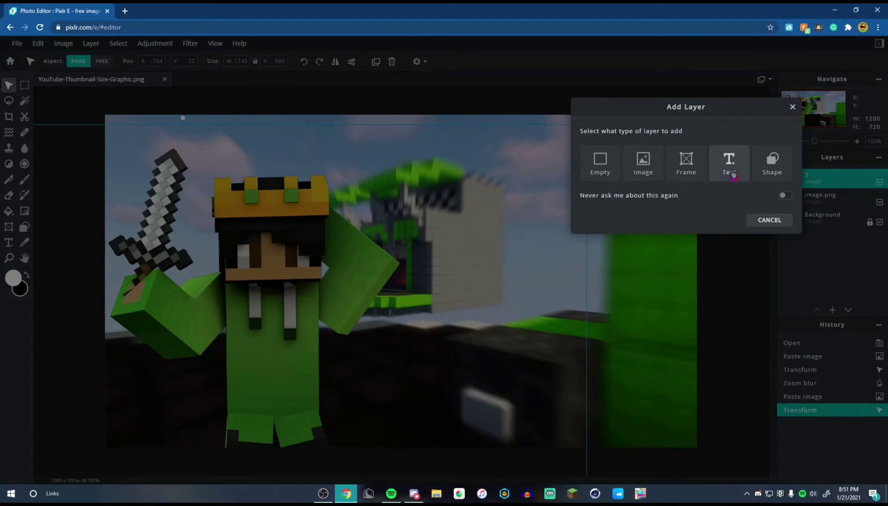
{"action": "left_click", "coordinate": [731, 166]}
Step: Try the placeholder text layer beneath the character layer, shift the text slightly right, and return its layer to the front
{"action": "left_click_drag", "start_coordinate": [825, 181], "coordinate": [825, 204]}
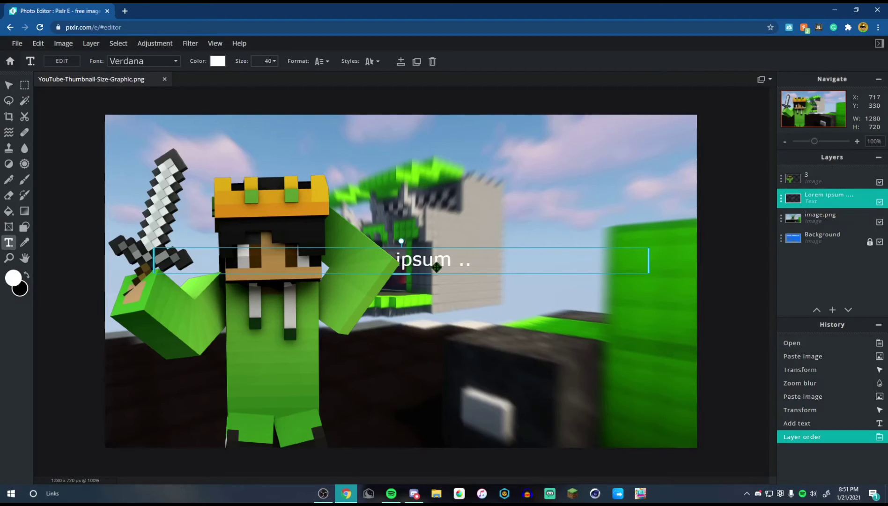
{"action": "left_click_drag", "start_coordinate": [462, 261], "coordinate": [517, 264]}
{"action": "left_click_drag", "start_coordinate": [804, 196], "coordinate": [804, 181]}
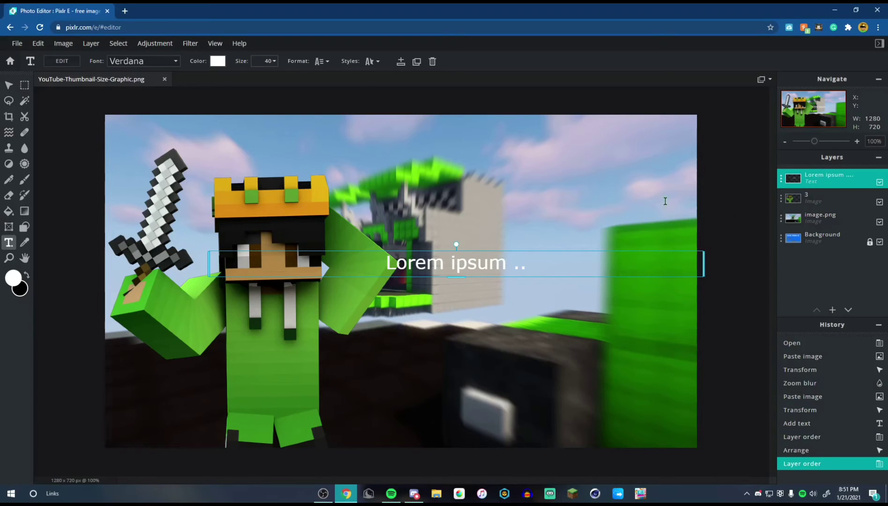
Step: Replace the placeholder text with THUMBNAIL
{"action": "double_click", "coordinate": [429, 265]}
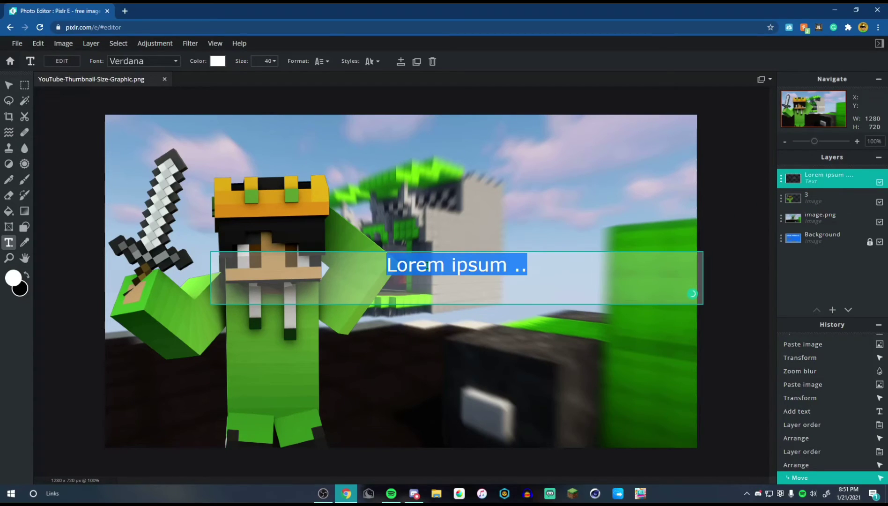
{"action": "type", "text": "THUMBNANIL"}
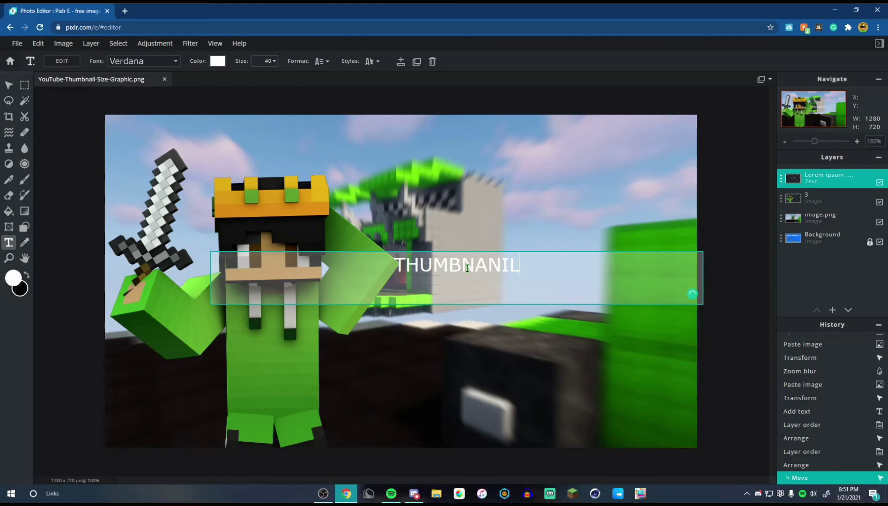
{"action": "key", "text": "BackSpace"}
{"action": "key", "text": "BackSpace"}
{"action": "key", "text": "BackSpace"}
{"action": "key", "text": "BackSpace"}
{"action": "type", "text": "ai"}
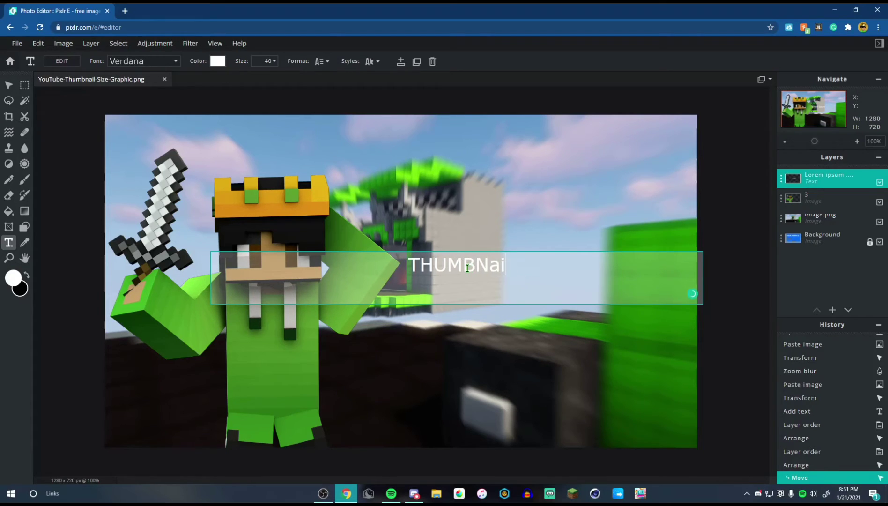
{"action": "key", "text": "BackSpace"}
{"action": "key", "text": "BackSpace"}
{"action": "type", "text": "AIL"}
Step: Change the THUMBNAIL text's font to the narrow hand-lettered one listed between Ablation and Adios Amigos
{"action": "key", "text": "ctrl+a"}
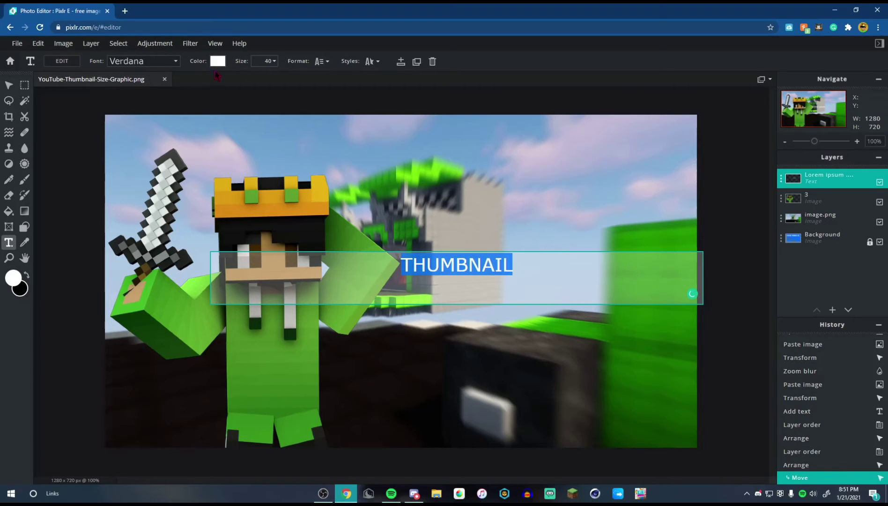
{"action": "left_click", "coordinate": [364, 62]}
{"action": "left_click", "coordinate": [369, 62]}
{"action": "left_click", "coordinate": [363, 61]}
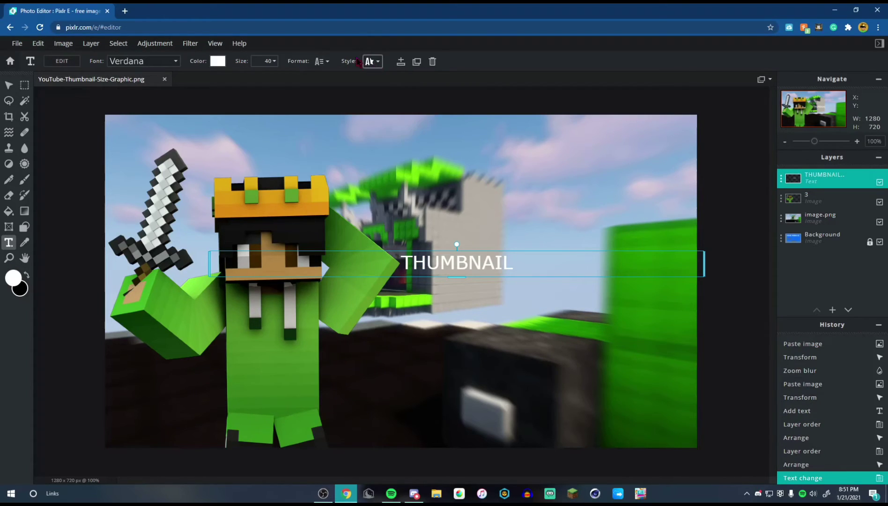
{"action": "key", "text": "ctrl+a"}
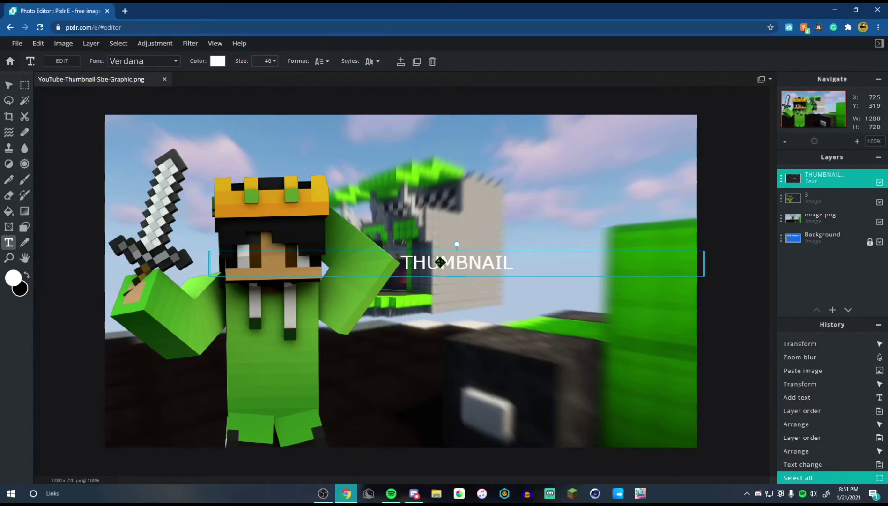
{"action": "left_click", "coordinate": [159, 61]}
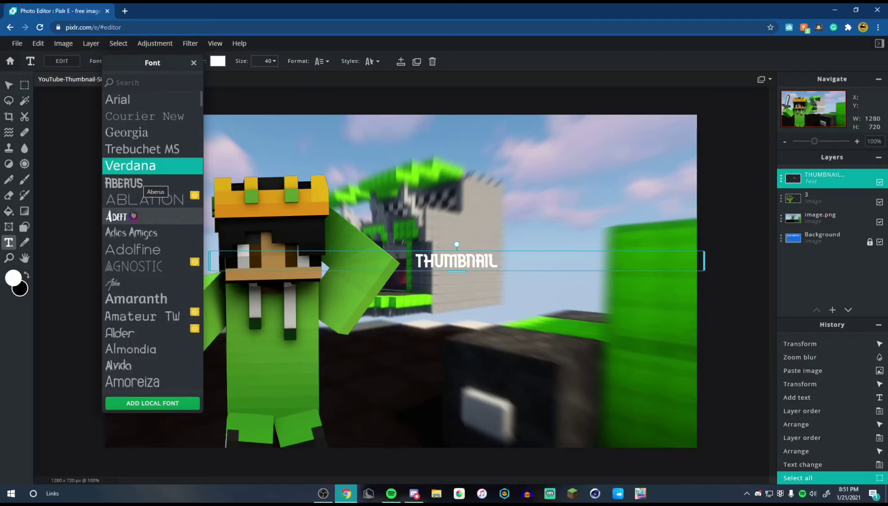
{"action": "left_click", "coordinate": [117, 216]}
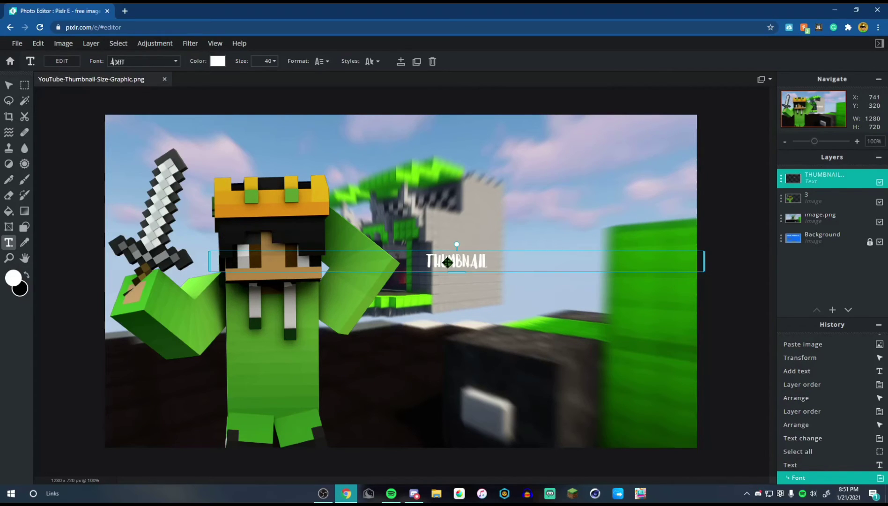
Step: Enlarge the THUMBNAIL text to size 300, widening its text box and positioning the word across the middle of the canvas
{"action": "left_click_drag", "start_coordinate": [448, 263], "coordinate": [423, 264]}
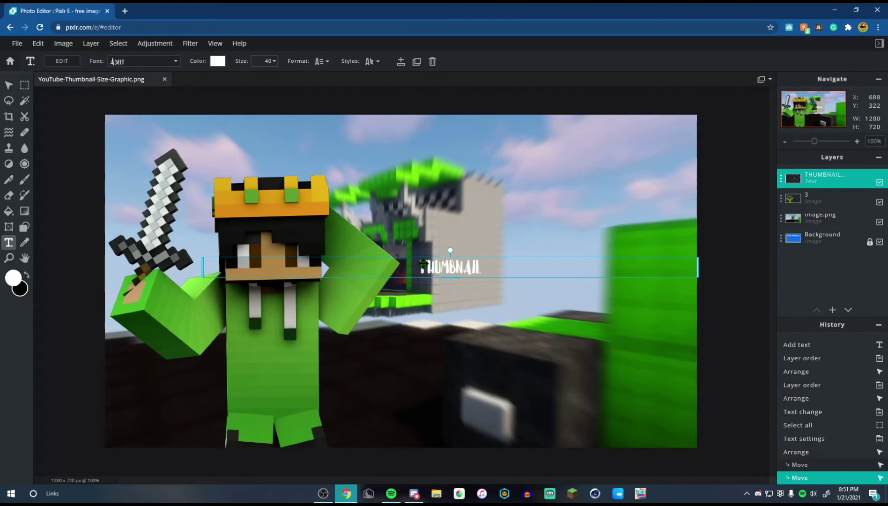
{"action": "double_click", "coordinate": [440, 268]}
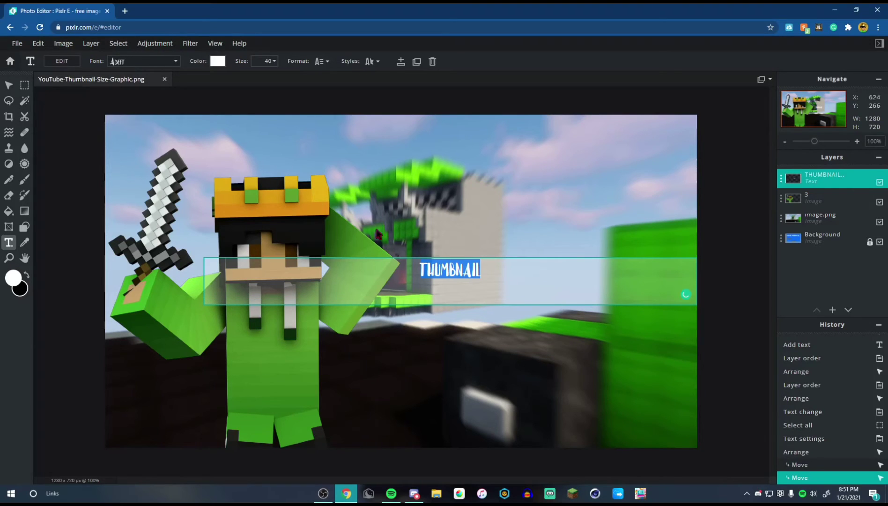
{"action": "left_click", "coordinate": [428, 276]}
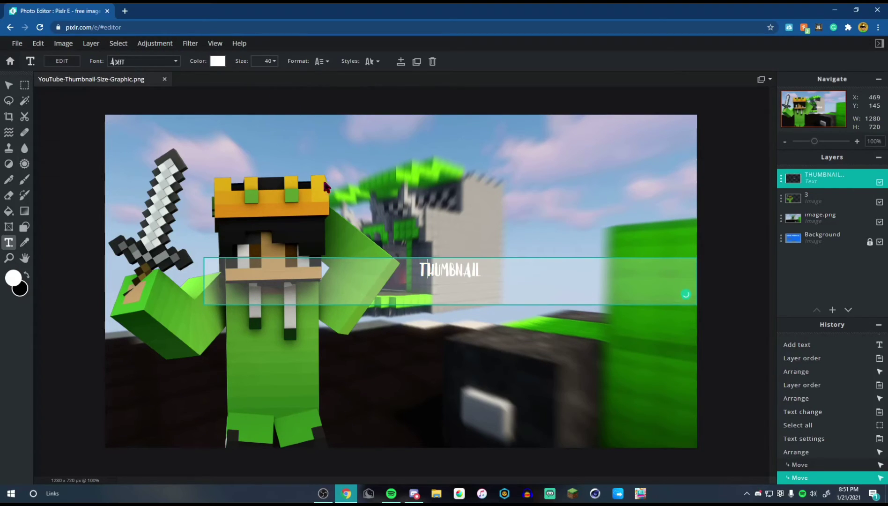
{"action": "left_click", "coordinate": [555, 256]}
{"action": "left_click", "coordinate": [274, 61]}
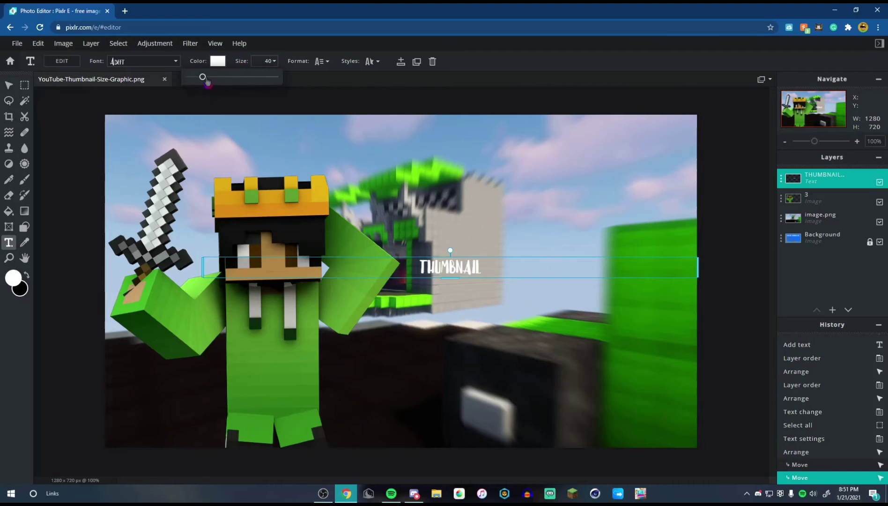
{"action": "left_click_drag", "start_coordinate": [206, 81], "coordinate": [232, 88]}
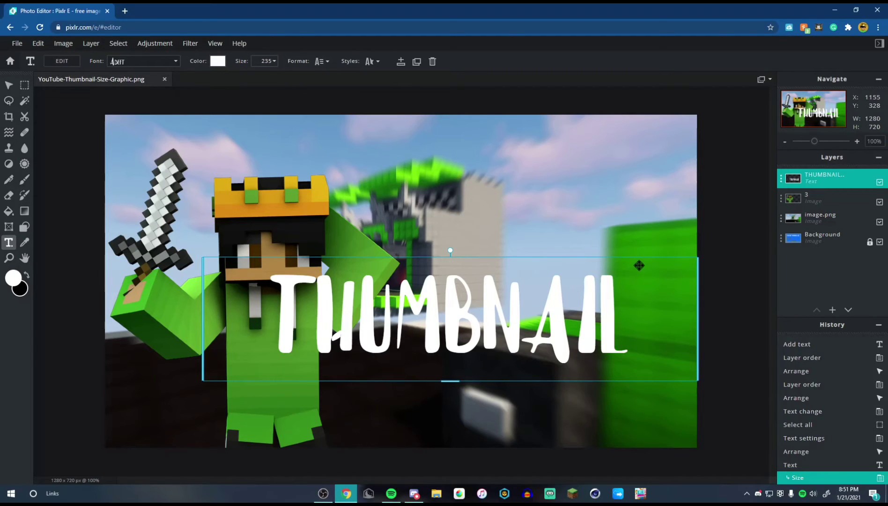
{"action": "left_click_drag", "start_coordinate": [638, 259], "coordinate": [550, 244]}
{"action": "left_click_drag", "start_coordinate": [613, 279], "coordinate": [713, 279]}
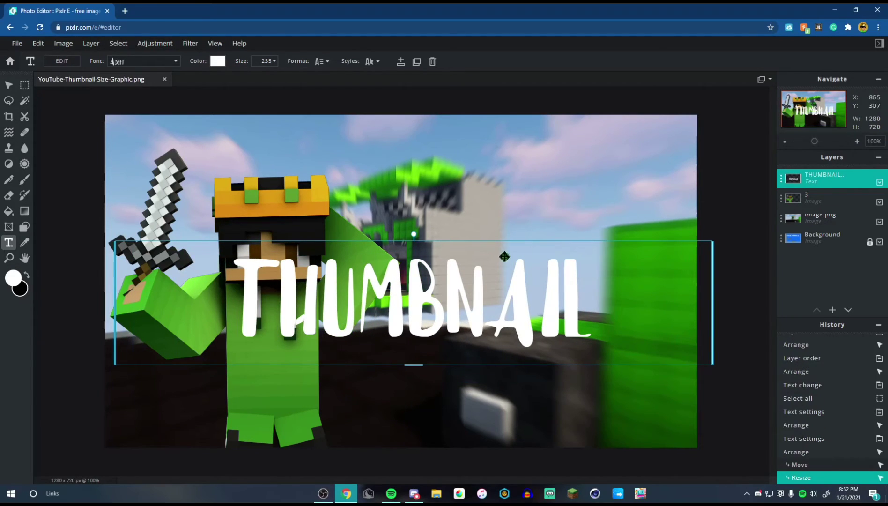
{"action": "left_click", "coordinate": [273, 61]}
{"action": "left_click_drag", "start_coordinate": [231, 77], "coordinate": [235, 78]}
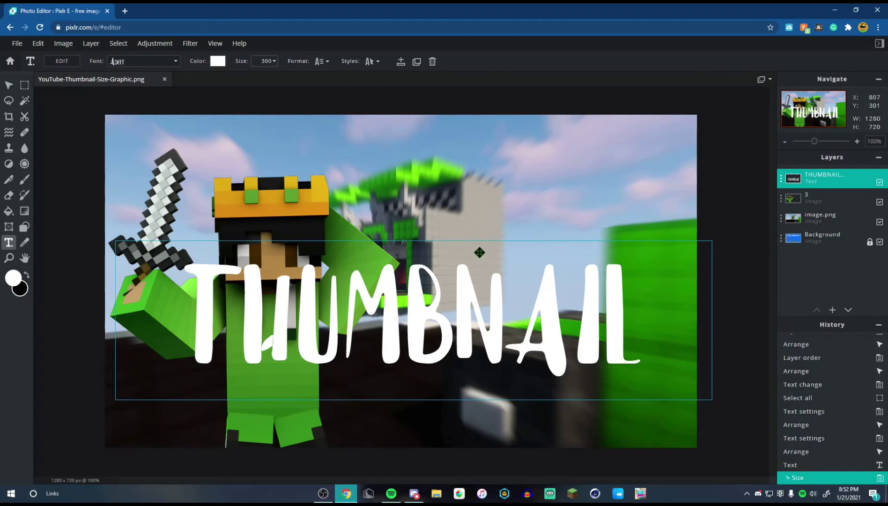
{"action": "left_click_drag", "start_coordinate": [481, 256], "coordinate": [515, 231]}
Step: Enable the Curve style on the THUMBNAIL text as an Arc with an amount of 0
{"action": "left_click", "coordinate": [375, 63]}
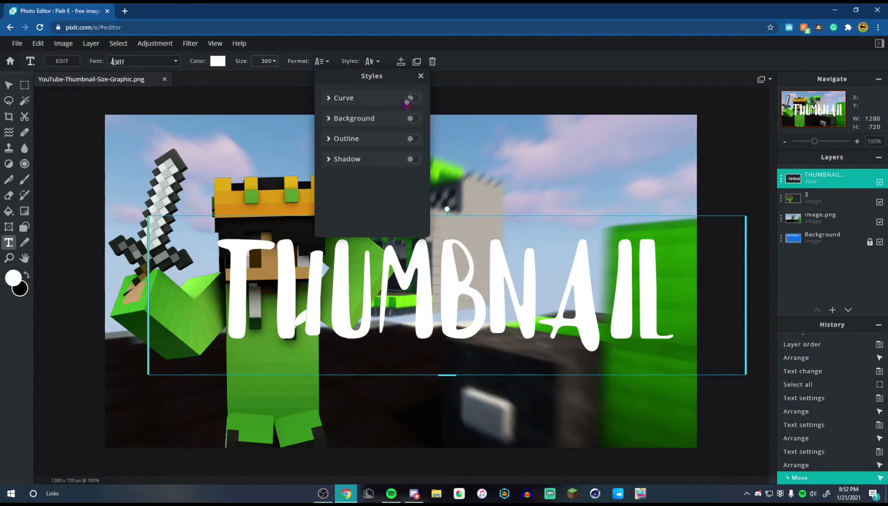
{"action": "left_click", "coordinate": [408, 99]}
{"action": "mouse_move", "coordinate": [374, 156]}
{"action": "left_mouse_down"}
{"action": "mouse_move", "coordinate": [401, 156]}
{"action": "mouse_move", "coordinate": [368, 163]}
{"action": "mouse_move", "coordinate": [375, 164]}
{"action": "left_mouse_up"}
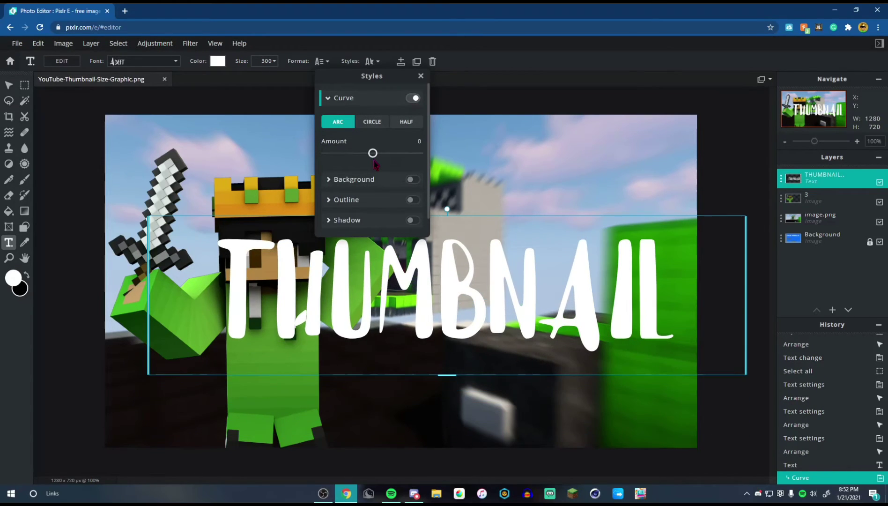
Step: Try the Outline and Background styles on the THUMBNAIL text, switching each one off again
{"action": "left_click", "coordinate": [411, 200]}
{"action": "left_click", "coordinate": [413, 200]}
{"action": "left_click", "coordinate": [411, 180]}
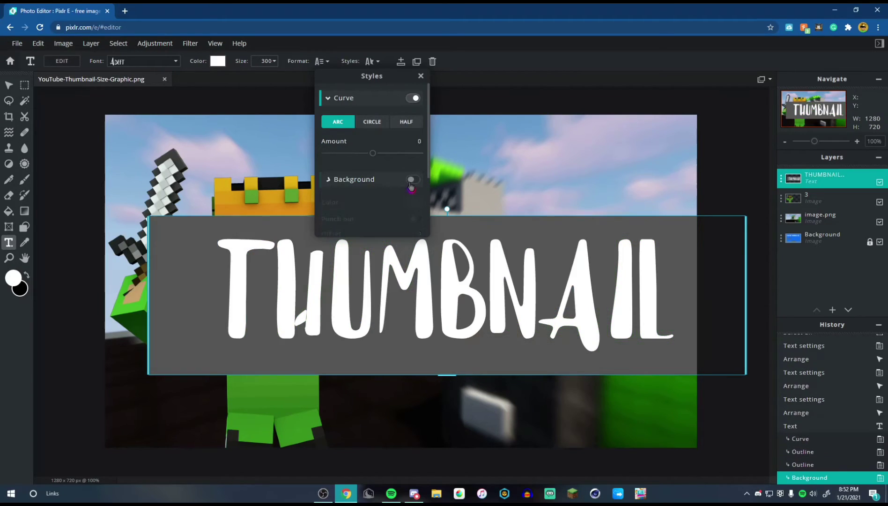
{"action": "left_click", "coordinate": [411, 181]}
Step: Enable a Shadow on the THUMBNAIL text with colour #00FFFF, blur 30 and opacity 100
{"action": "scroll", "coordinate": [414, 217], "scroll_direction": "down", "scroll_amount": 1}
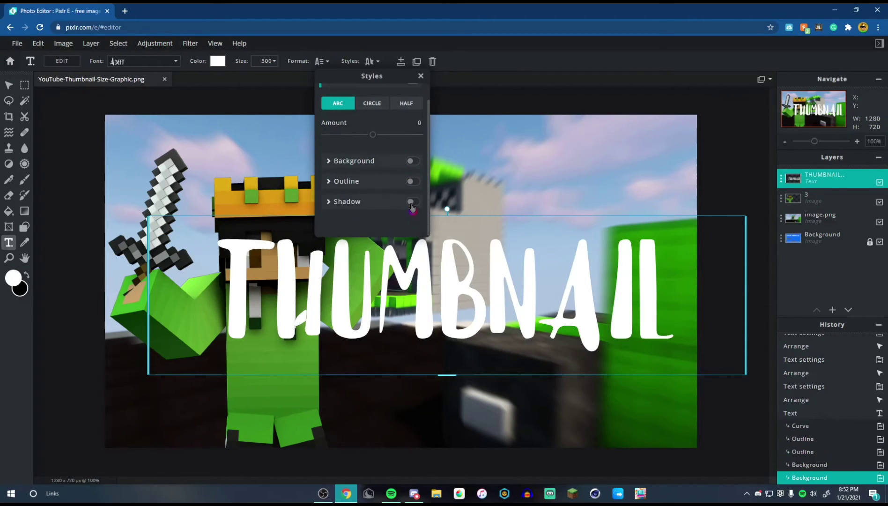
{"action": "left_click", "coordinate": [410, 202]}
{"action": "scroll", "coordinate": [404, 192], "scroll_direction": "down", "scroll_amount": 2}
{"action": "scroll", "coordinate": [377, 198], "scroll_direction": "down", "scroll_amount": 1}
{"action": "left_click", "coordinate": [415, 112]}
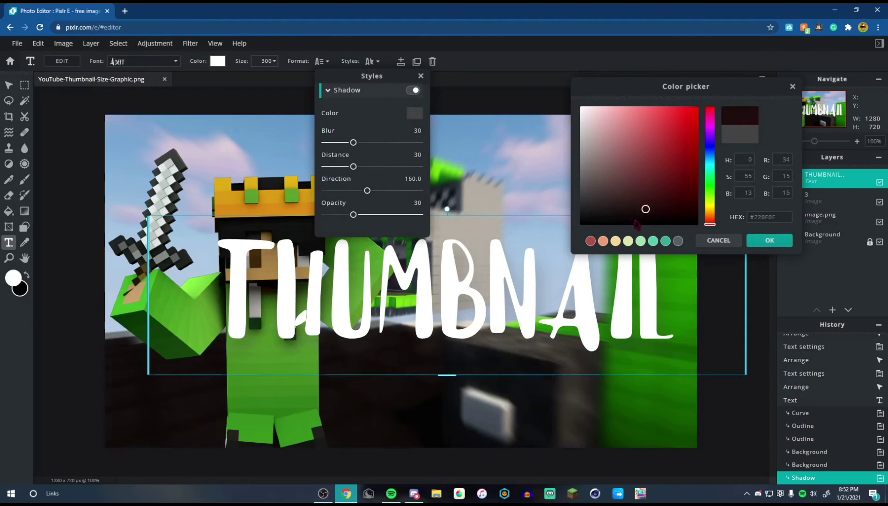
{"action": "left_click", "coordinate": [711, 167]}
{"action": "left_click_drag", "start_coordinate": [658, 185], "coordinate": [698, 107]}
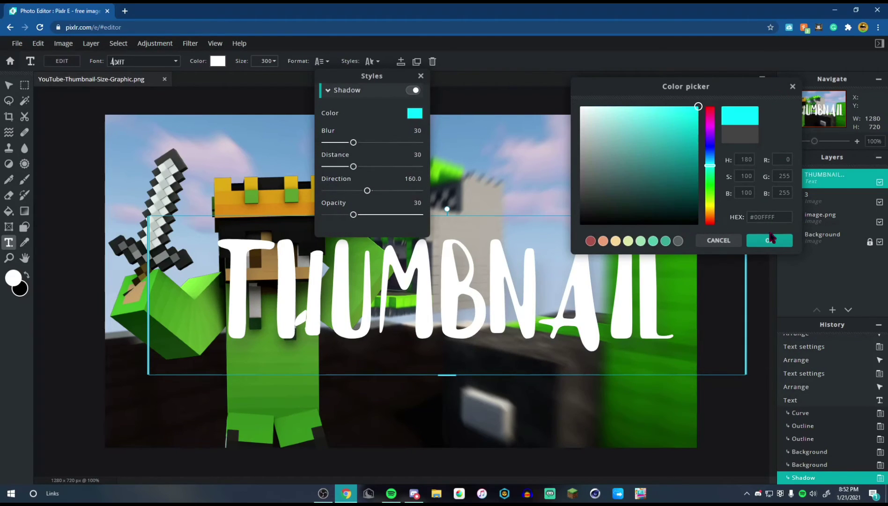
{"action": "left_click", "coordinate": [771, 237]}
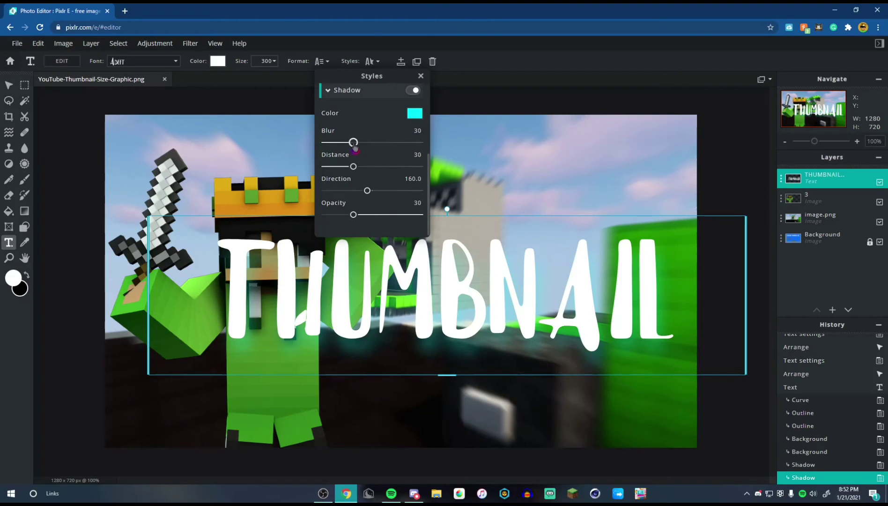
{"action": "mouse_move", "coordinate": [354, 142]}
{"action": "left_mouse_down"}
{"action": "mouse_move", "coordinate": [411, 143]}
{"action": "mouse_move", "coordinate": [325, 142]}
{"action": "mouse_move", "coordinate": [354, 142]}
{"action": "left_mouse_up"}
{"action": "left_click_drag", "start_coordinate": [358, 215], "coordinate": [464, 217]}
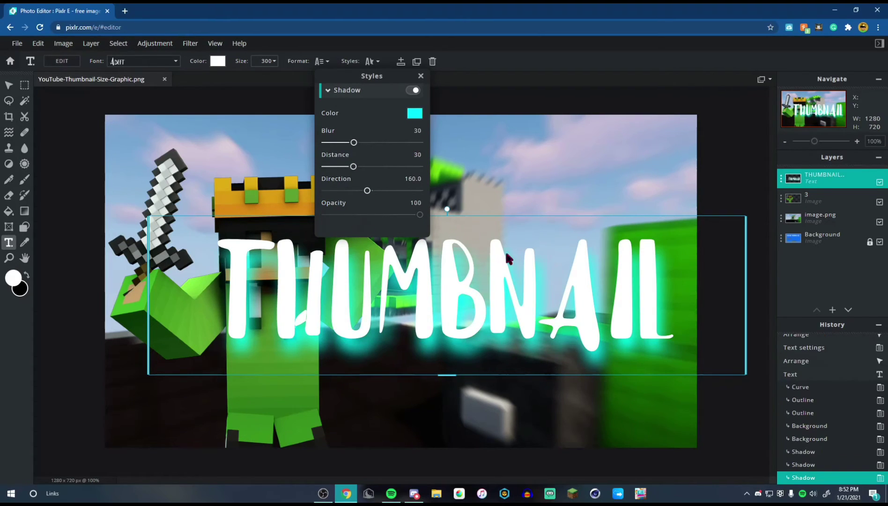
Step: Change the THUMBNAIL text's shadow colour to #000000 and set its blur to 28
{"action": "left_click", "coordinate": [415, 113]}
{"action": "left_click", "coordinate": [711, 218]}
{"action": "left_click", "coordinate": [580, 225]}
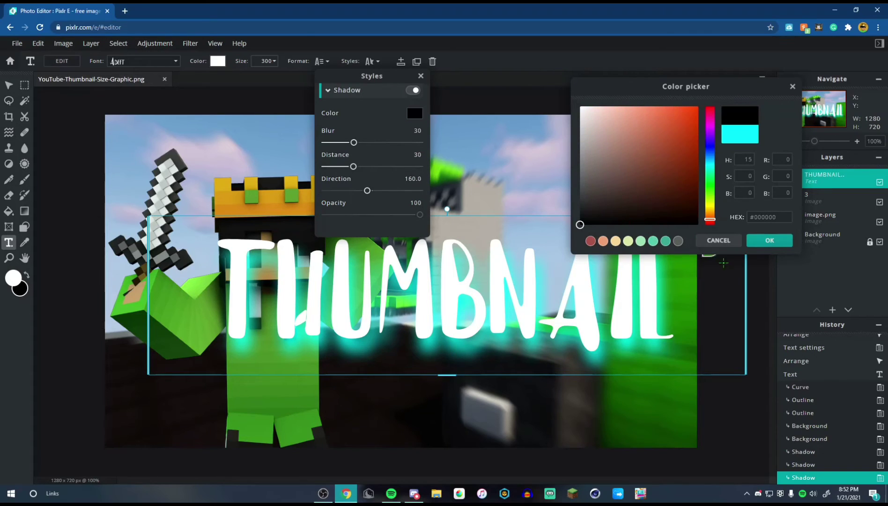
{"action": "left_click", "coordinate": [770, 241]}
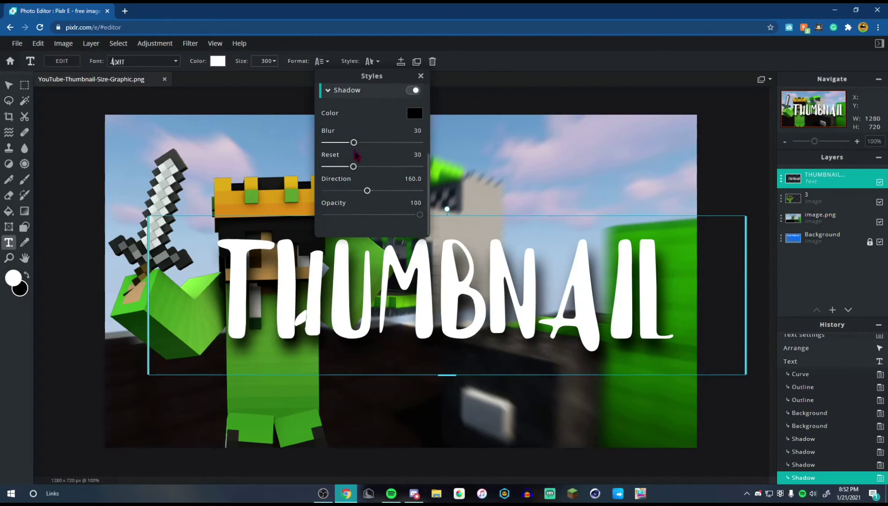
{"action": "mouse_move", "coordinate": [354, 142]}
{"action": "left_mouse_down"}
{"action": "mouse_move", "coordinate": [366, 143]}
{"action": "mouse_move", "coordinate": [352, 143]}
{"action": "left_mouse_up"}
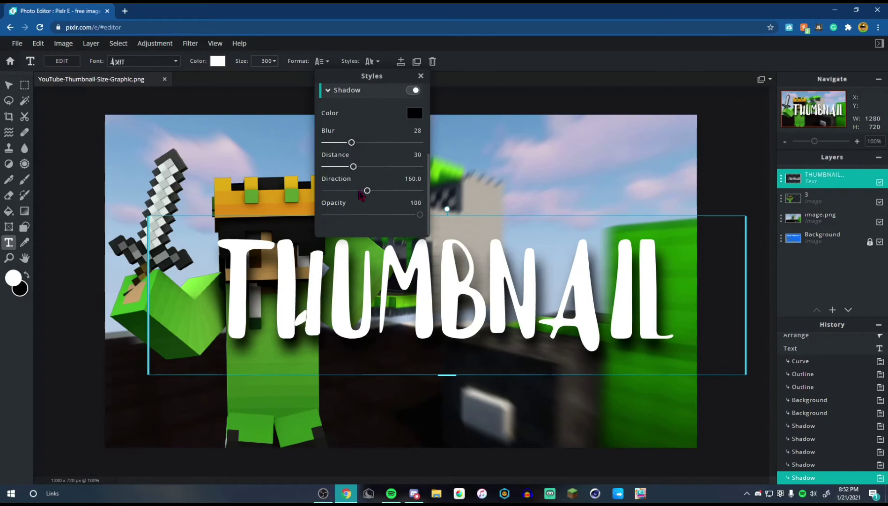
{"action": "mouse_move", "coordinate": [368, 190]}
{"action": "left_mouse_down"}
{"action": "mouse_move", "coordinate": [380, 191]}
{"action": "mouse_move", "coordinate": [369, 192]}
{"action": "left_mouse_up"}
{"action": "left_click", "coordinate": [422, 76]}
Step: Place the THUMBNAIL text layer beneath the character layer, set its size to 230 and position the word beside the character
{"action": "left_click_drag", "start_coordinate": [799, 181], "coordinate": [800, 200]}
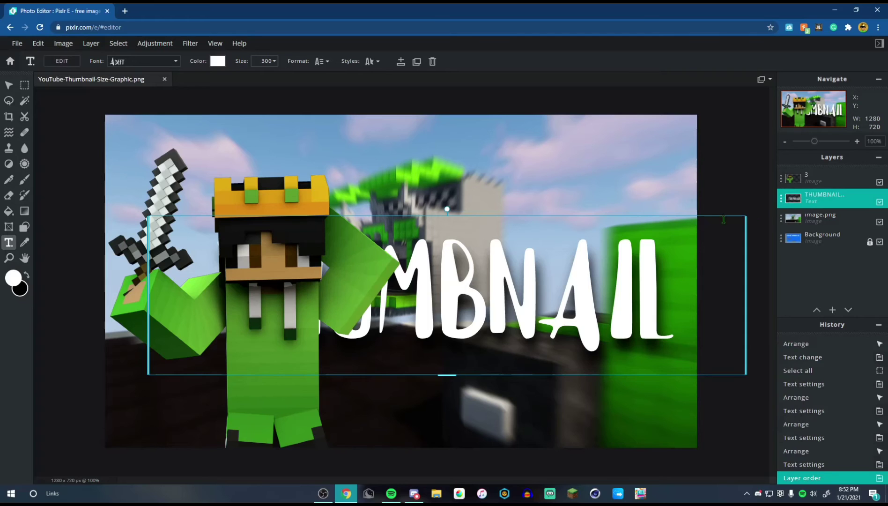
{"action": "left_click_drag", "start_coordinate": [573, 268], "coordinate": [615, 240]}
{"action": "left_click", "coordinate": [267, 63]}
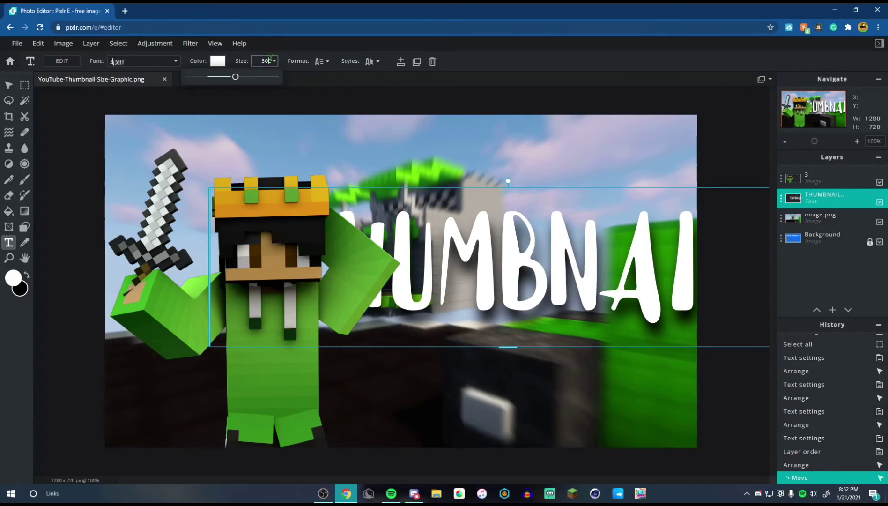
{"action": "left_click_drag", "start_coordinate": [230, 81], "coordinate": [235, 86]}
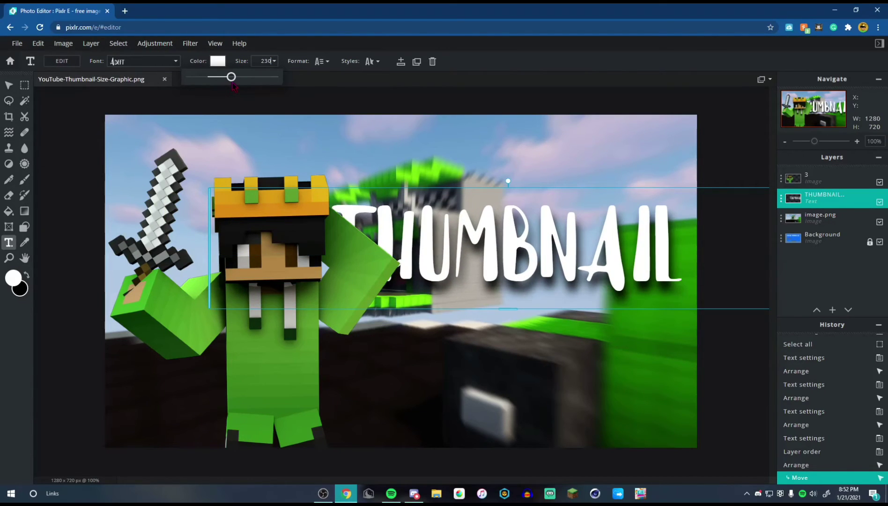
{"action": "left_click_drag", "start_coordinate": [470, 257], "coordinate": [477, 269]}
{"action": "left_click", "coordinate": [505, 381]}
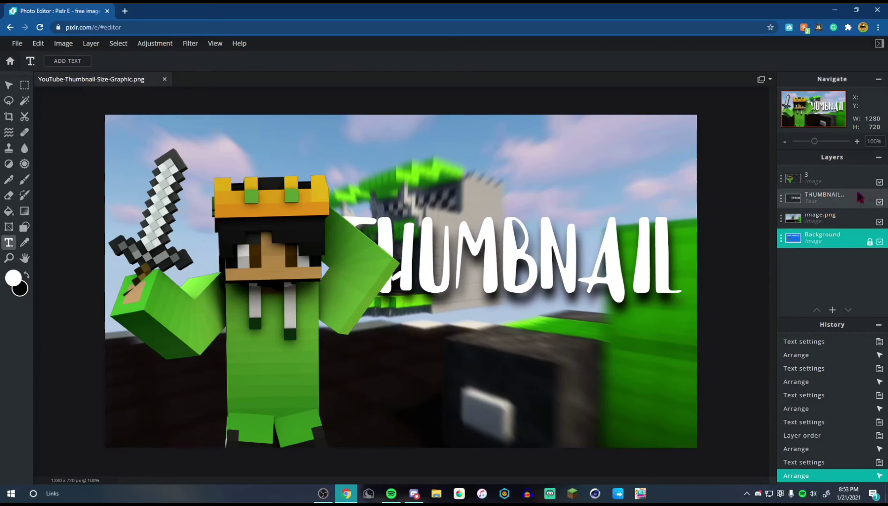
Step: Add a new text layer reading "tutorial"
{"action": "left_click", "coordinate": [837, 206]}
{"action": "left_click", "coordinate": [833, 310]}
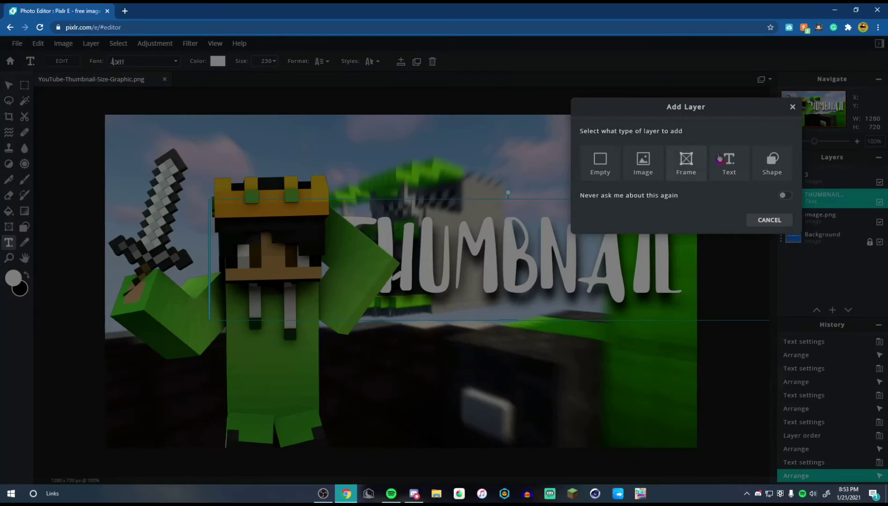
{"action": "left_click", "coordinate": [728, 162]}
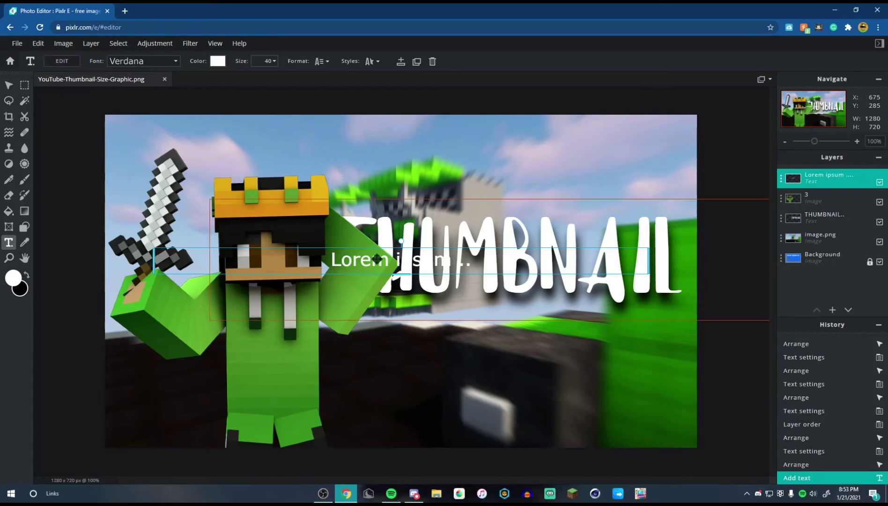
{"action": "double_click", "coordinate": [437, 262]}
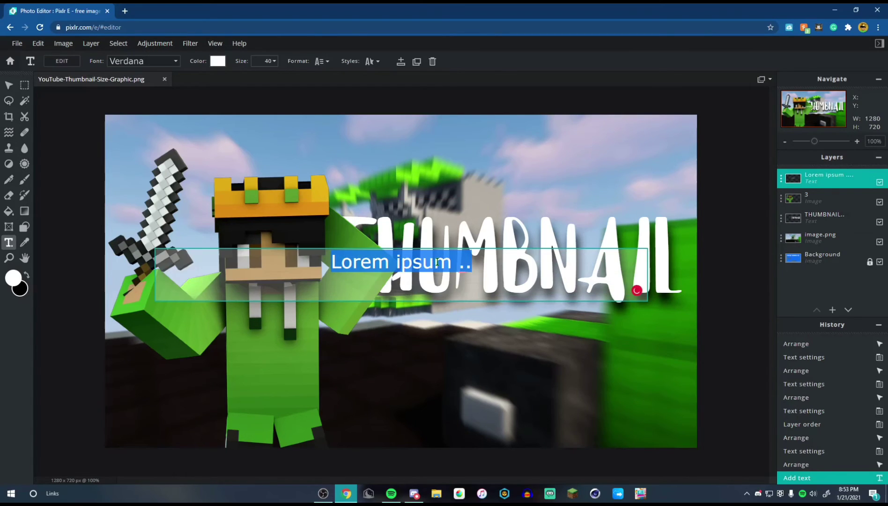
{"action": "type", "text": "tutori"}
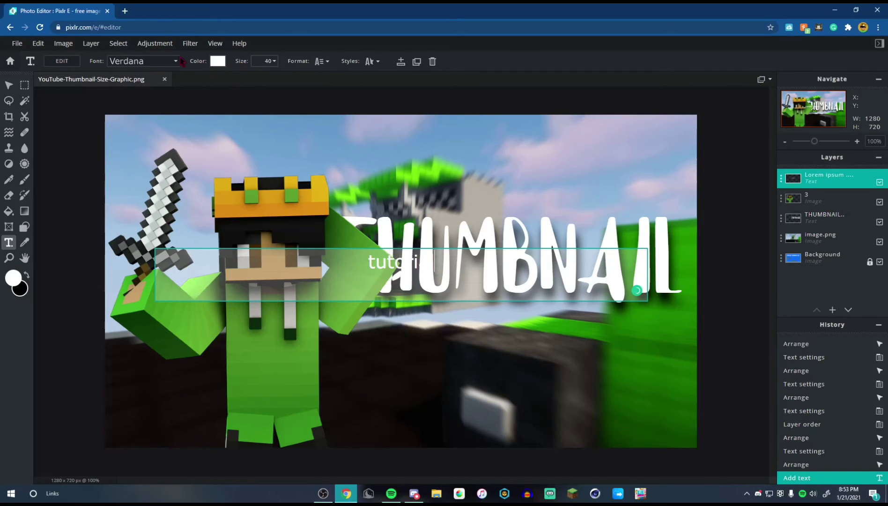
Step: Set the tutorial text's font to Barley and its size to 210, positioning it below the THUMBNAIL title
{"action": "left_click", "coordinate": [164, 60]}
{"action": "scroll", "coordinate": [162, 223], "scroll_direction": "down", "scroll_amount": 5}
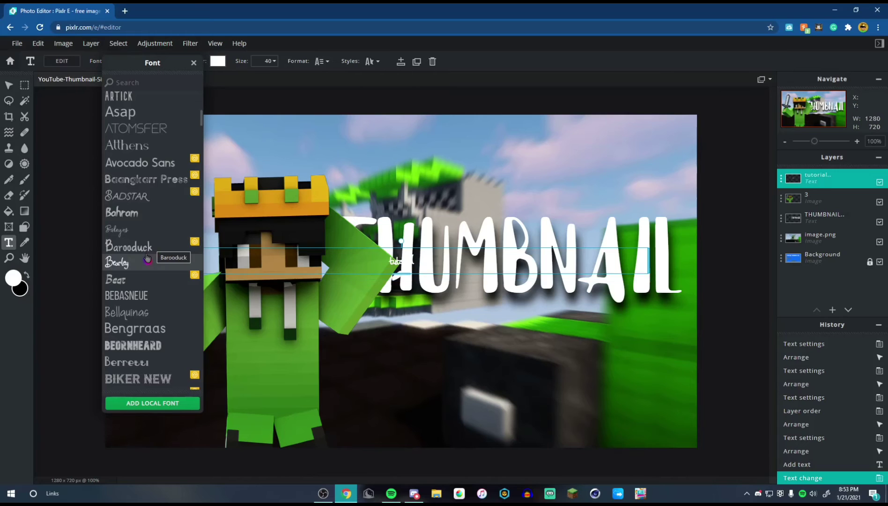
{"action": "left_click", "coordinate": [146, 258]}
{"action": "left_click_drag", "start_coordinate": [420, 263], "coordinate": [500, 312]}
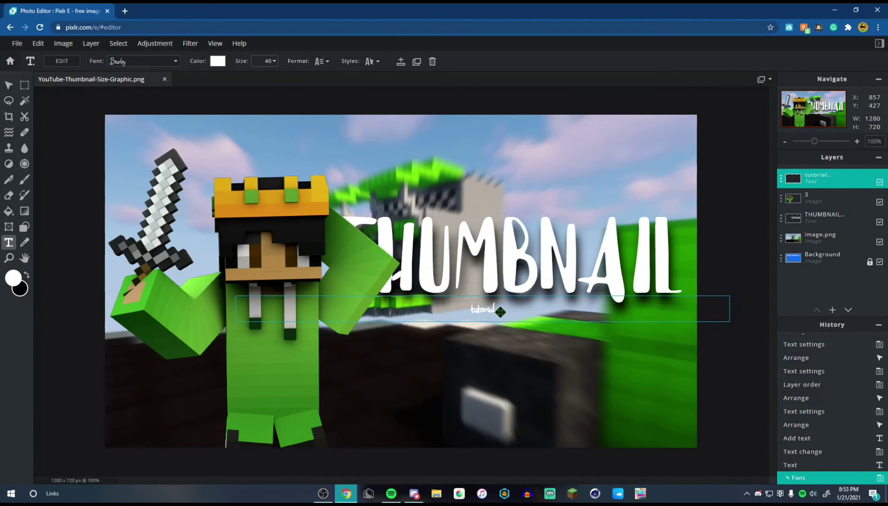
{"action": "double_click", "coordinate": [487, 309]}
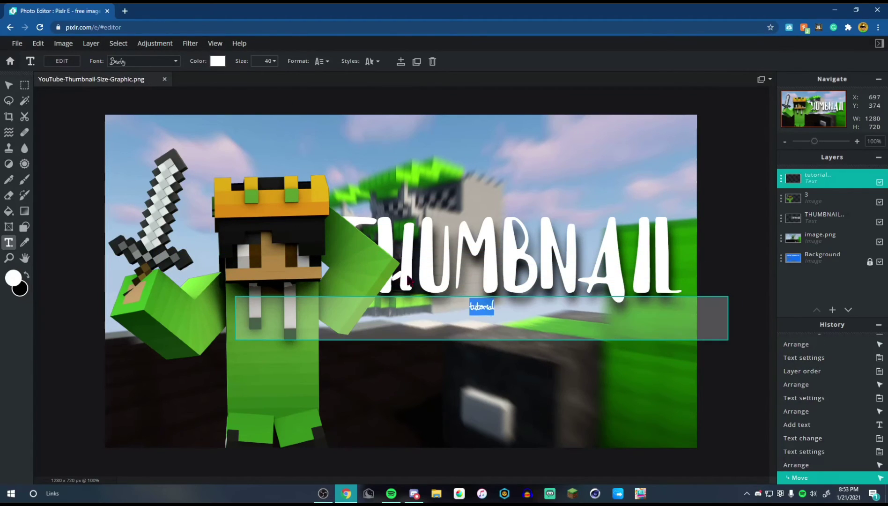
{"action": "left_click", "coordinate": [274, 61]}
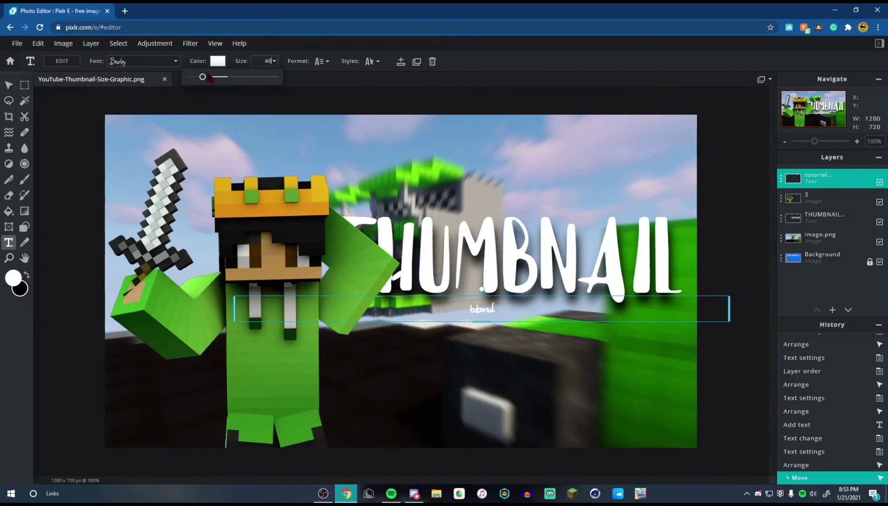
{"action": "left_click_drag", "start_coordinate": [203, 77], "coordinate": [231, 78]}
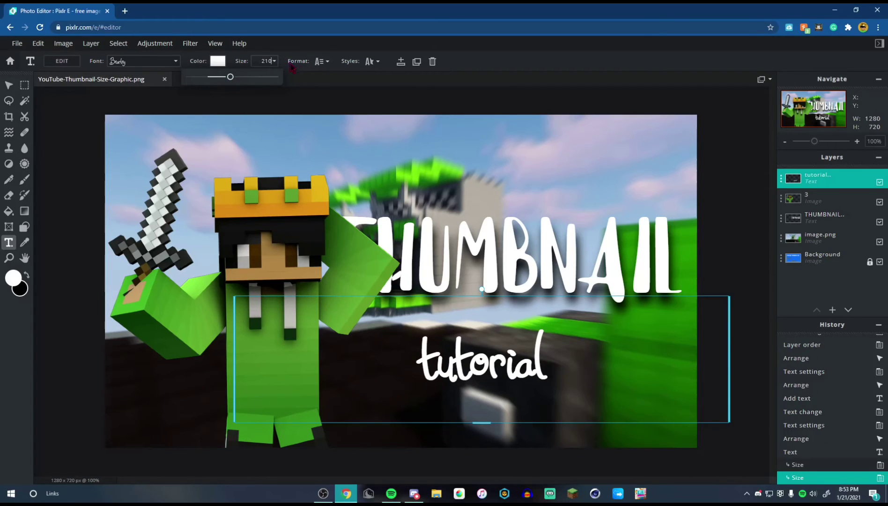
Step: Enable a black Shadow on the tutorial text with a blur of 37
{"action": "left_click", "coordinate": [370, 63]}
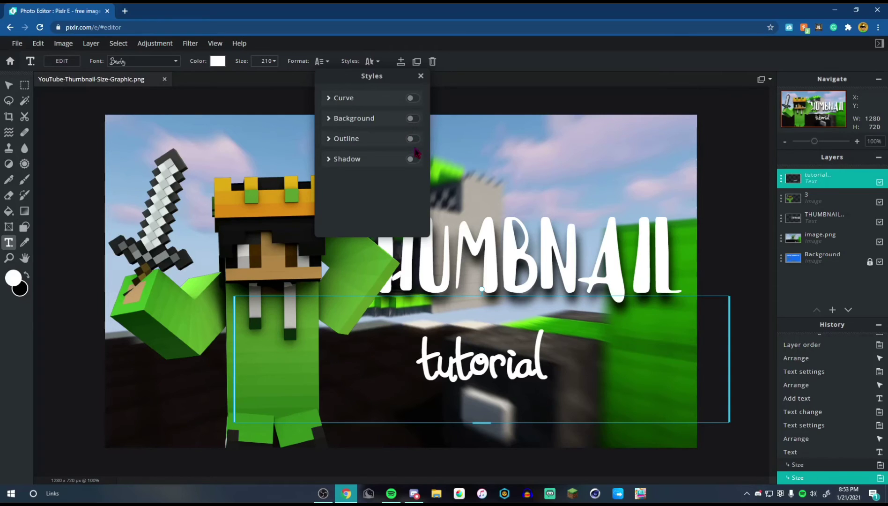
{"action": "left_click", "coordinate": [412, 160]}
{"action": "left_click", "coordinate": [417, 183]}
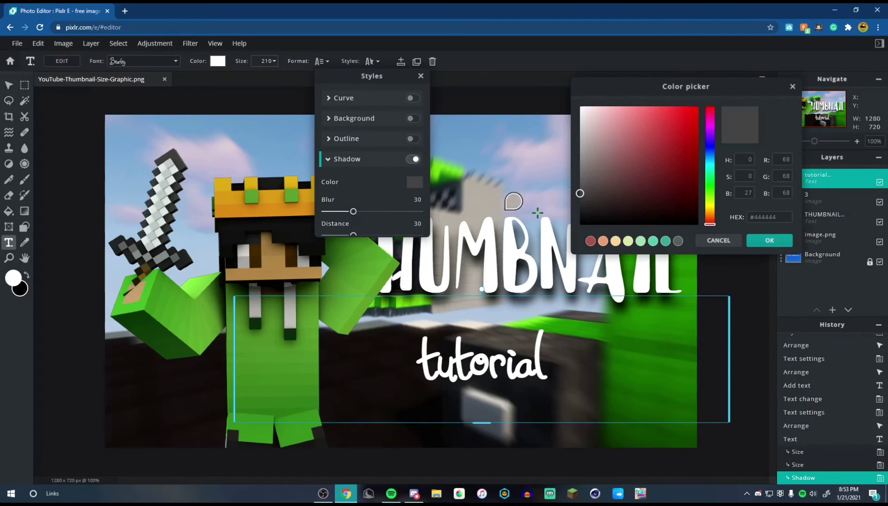
{"action": "left_click", "coordinate": [580, 223]}
{"action": "left_click", "coordinate": [768, 242]}
{"action": "left_click_drag", "start_coordinate": [359, 211], "coordinate": [437, 220]}
{"action": "scroll", "coordinate": [361, 201], "scroll_direction": "down", "scroll_amount": 3}
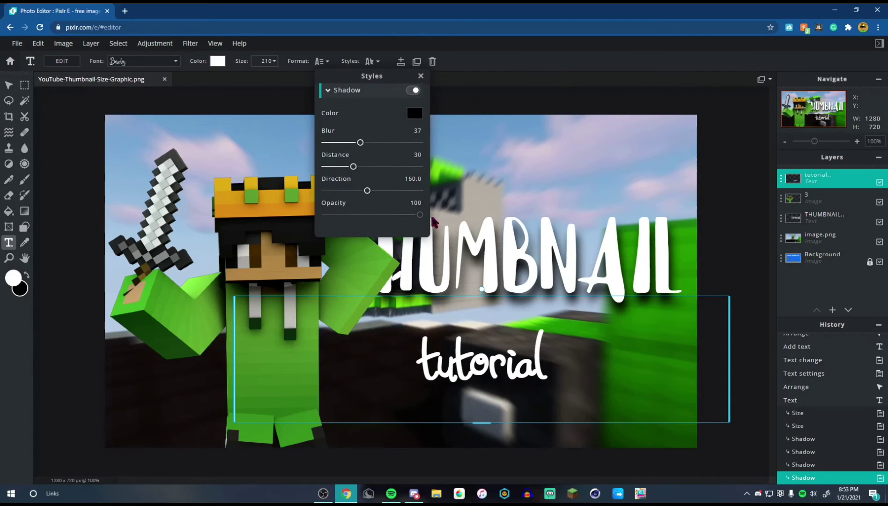
Step: Place the tutorial layer beneath the THUMBNAIL layer and position the word tucked directly under the title
{"action": "left_click_drag", "start_coordinate": [486, 344], "coordinate": [493, 289]}
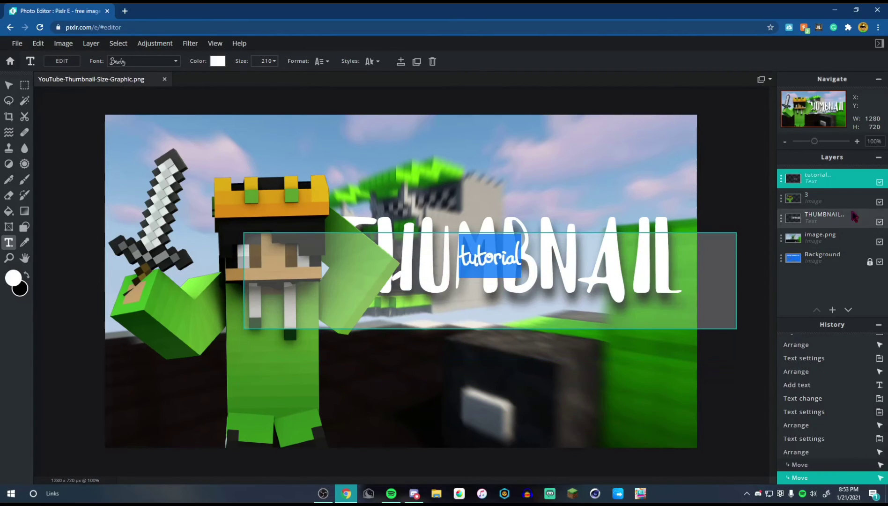
{"action": "left_click_drag", "start_coordinate": [818, 178], "coordinate": [816, 227]}
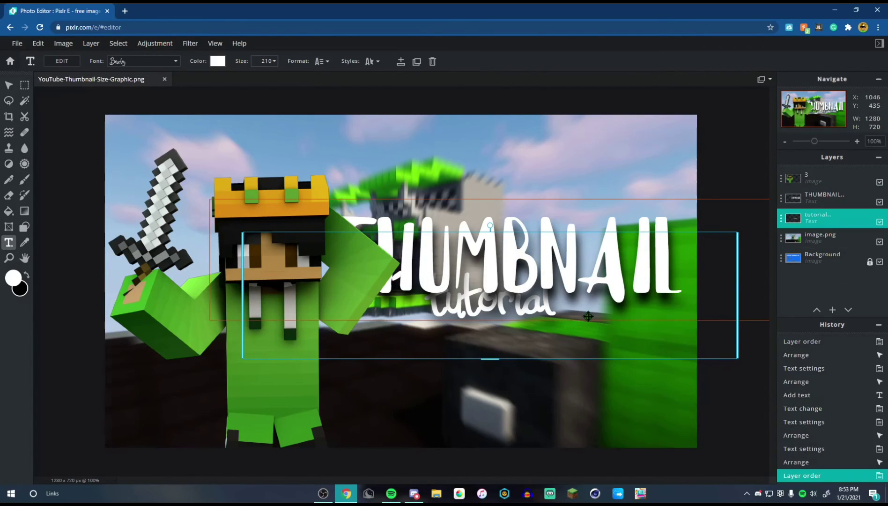
{"action": "left_click_drag", "start_coordinate": [588, 317], "coordinate": [560, 345]}
{"action": "left_click", "coordinate": [539, 327]}
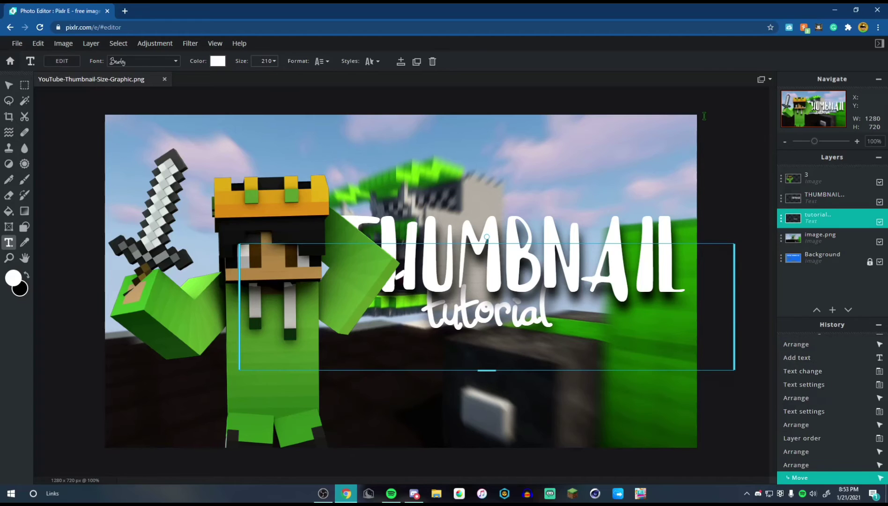
{"action": "left_click", "coordinate": [486, 196]}
{"action": "scroll", "coordinate": [487, 195], "scroll_direction": "up", "scroll_amount": 3}
{"action": "scroll", "coordinate": [490, 196], "scroll_direction": "down", "scroll_amount": 8}
{"action": "scroll", "coordinate": [491, 197], "scroll_direction": "up", "scroll_amount": 3}
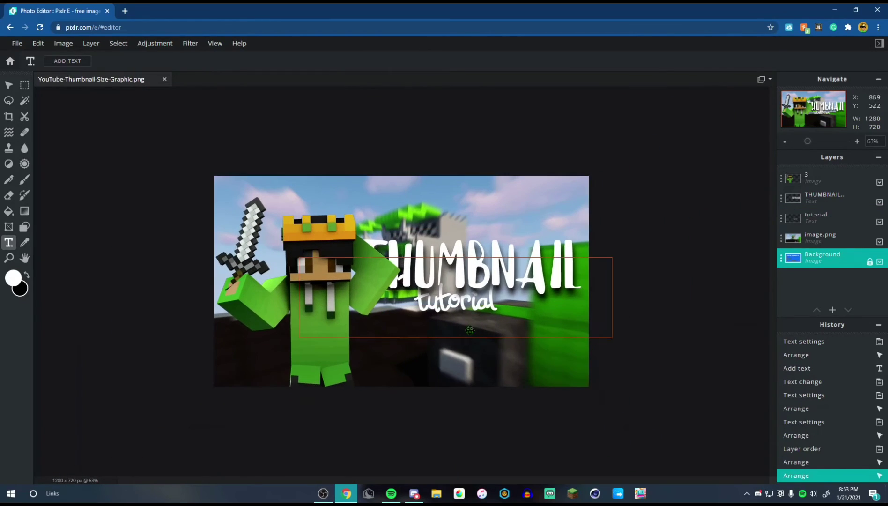
Step: Open the file shine from the Downloads folder
{"action": "key", "text": "ctrl+o"}
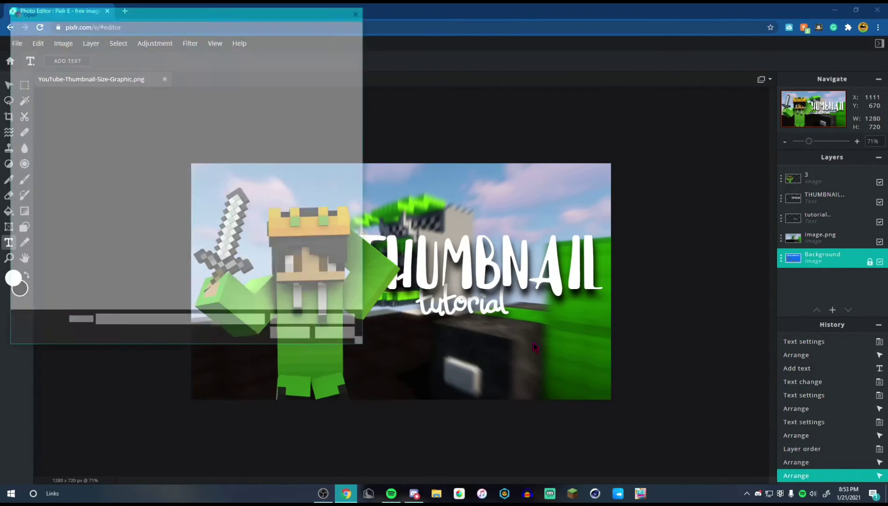
{"action": "left_click", "coordinate": [42, 201]}
{"action": "left_click", "coordinate": [44, 189]}
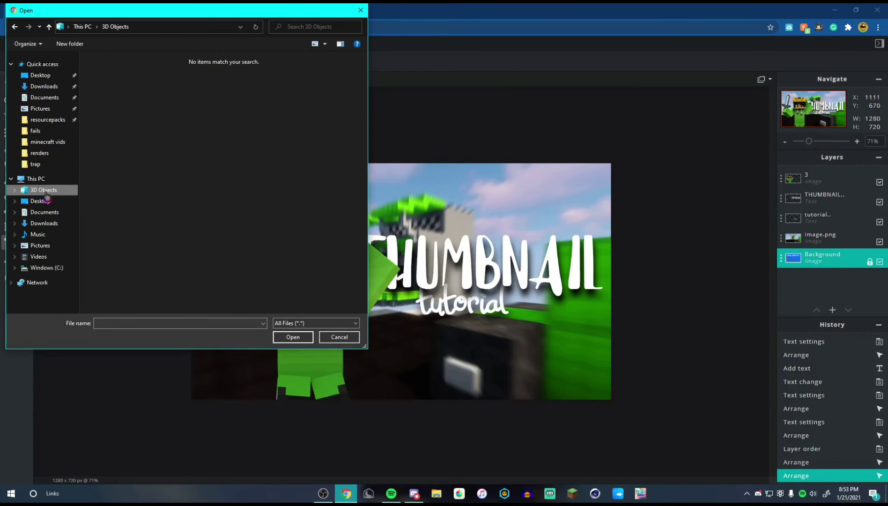
{"action": "left_click", "coordinate": [47, 120]}
{"action": "left_click", "coordinate": [44, 87]}
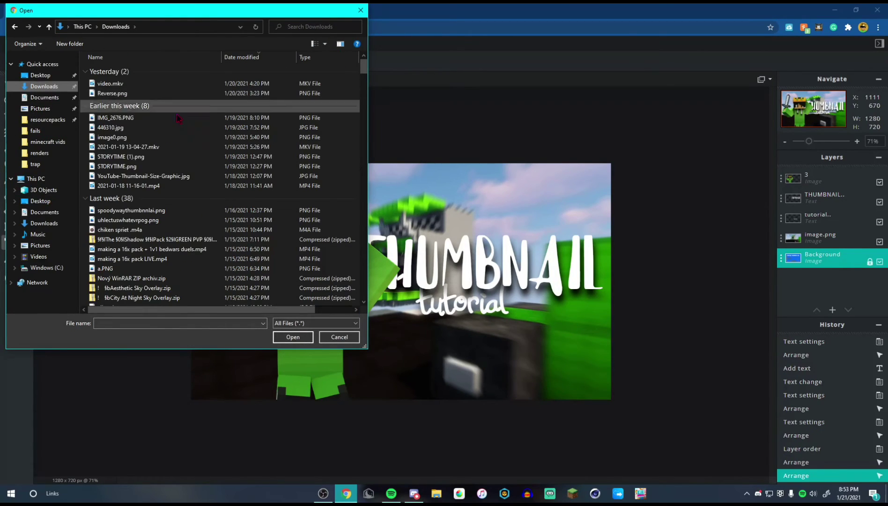
{"action": "scroll", "coordinate": [152, 247], "scroll_direction": "down", "scroll_amount": 2}
{"action": "scroll", "coordinate": [152, 247], "scroll_direction": "down", "scroll_amount": 2}
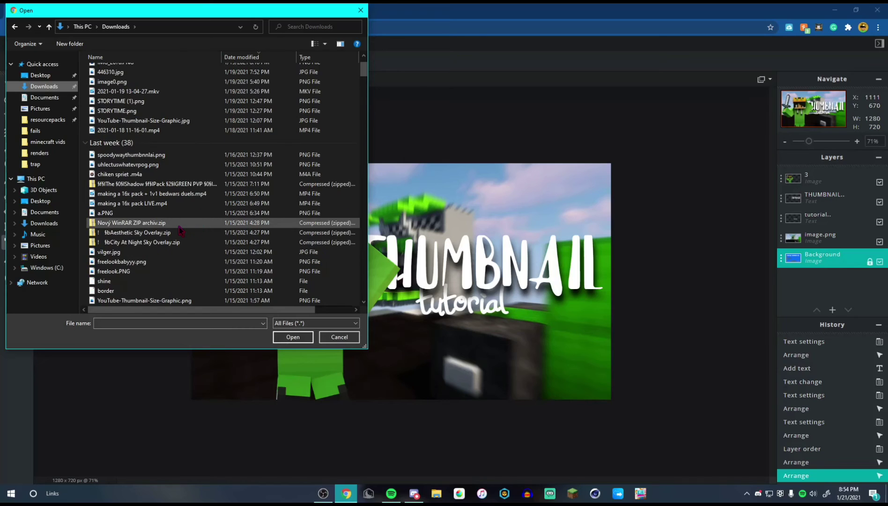
{"action": "left_click", "coordinate": [107, 291]}
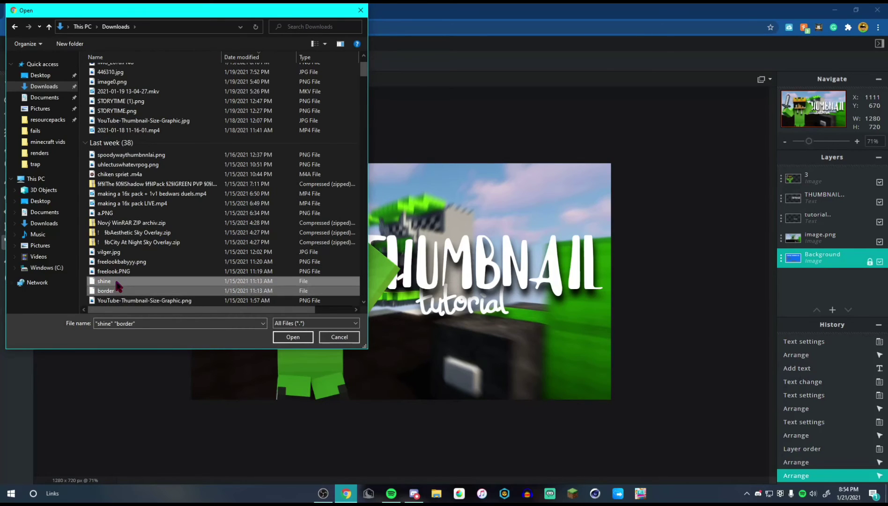
{"action": "double_click", "coordinate": [230, 282]}
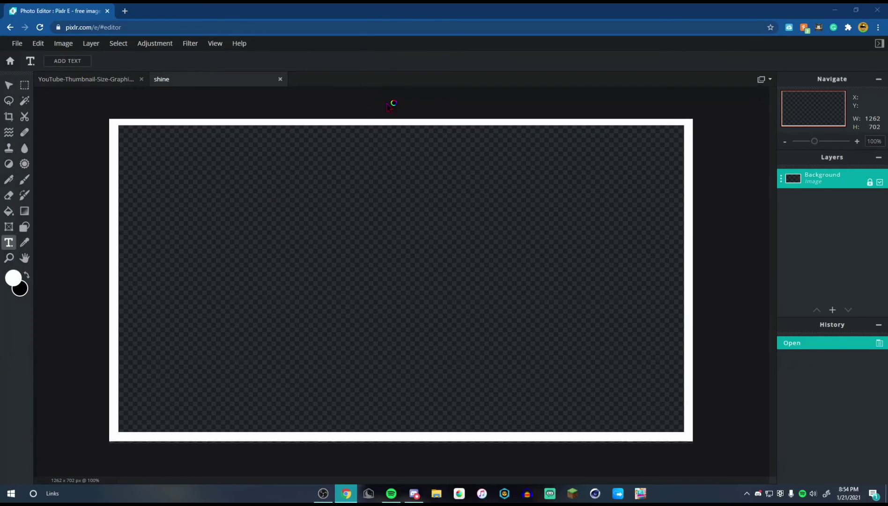
Step: Open the file border from the Downloads folder, keeping its original size of 3464 x 3464
{"action": "key", "text": "ctrl+o"}
{"action": "scroll", "coordinate": [173, 239], "scroll_direction": "down", "scroll_amount": 2}
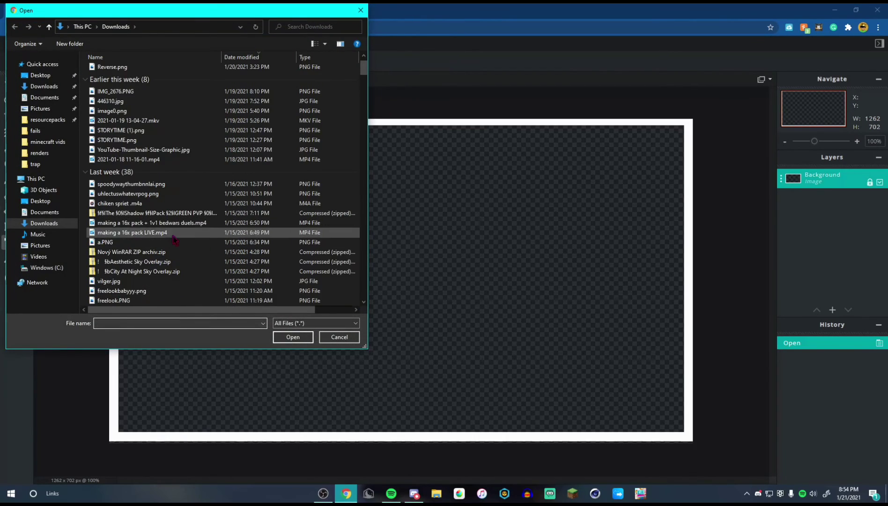
{"action": "scroll", "coordinate": [167, 279], "scroll_direction": "down", "scroll_amount": 2}
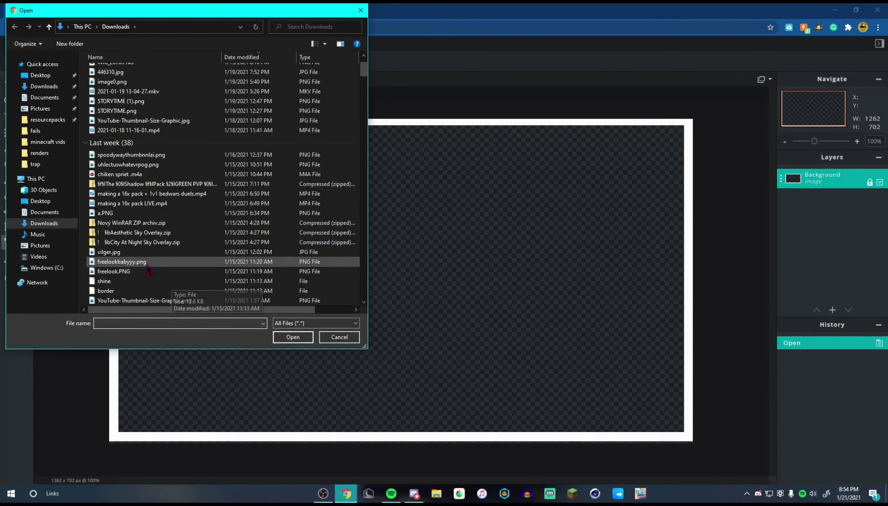
{"action": "double_click", "coordinate": [143, 291]}
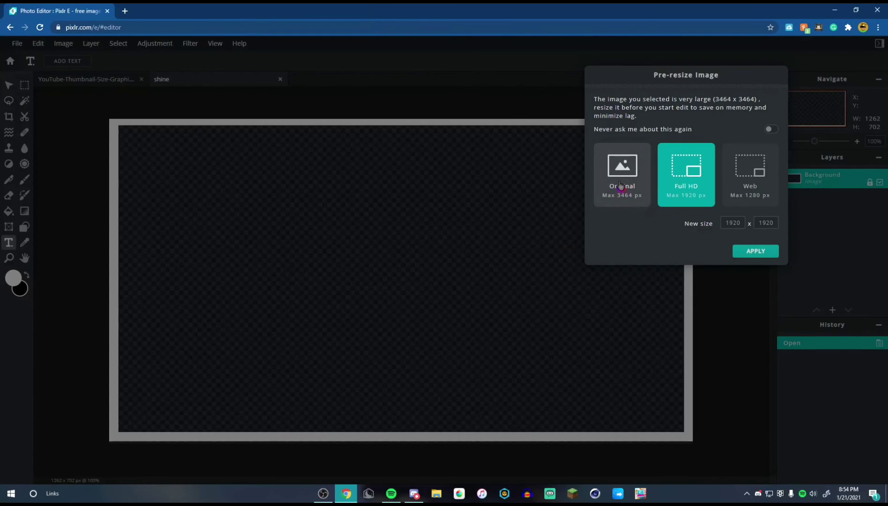
{"action": "left_click", "coordinate": [618, 185]}
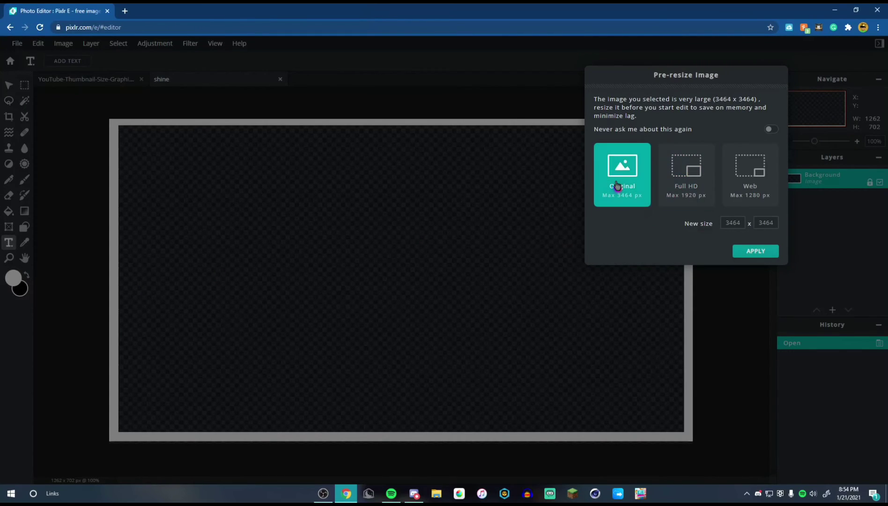
{"action": "left_click", "coordinate": [758, 256]}
Step: Try to copy the entire sunburst image and paste it as a layer into the YouTube-Thumbnail-Size-Graphic document
{"action": "key", "text": "ctrl+a"}
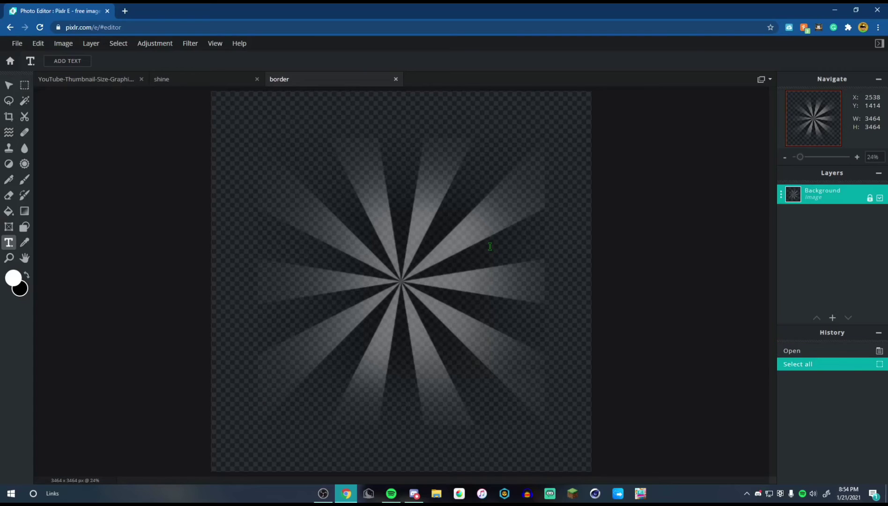
{"action": "key", "text": "ctrl+c"}
{"action": "left_click", "coordinate": [89, 79]}
{"action": "key", "text": "ctrl+v"}
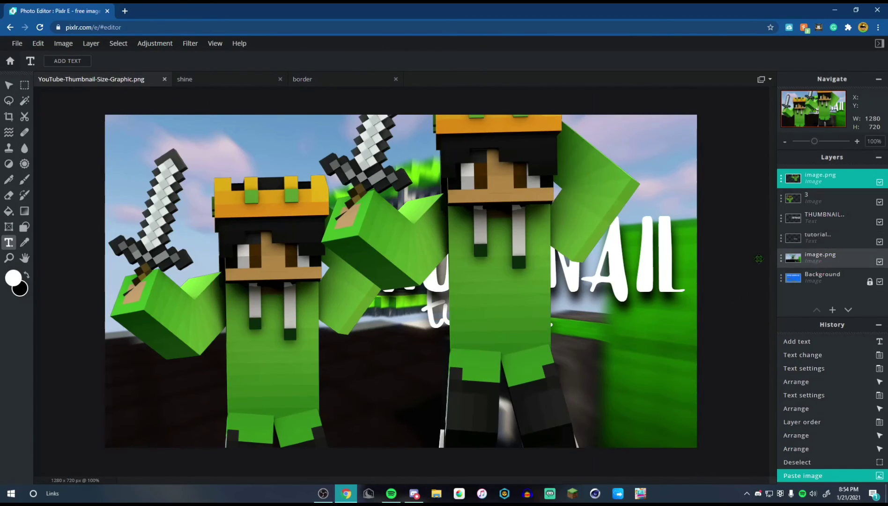
Step: Undo the mistaken paste, then copy the entire sunburst image from the border document and paste it into the YouTube-Thumbnail-Size-Graphic document
{"action": "key", "text": "ctrl+z"}
{"action": "left_click", "coordinate": [301, 82]}
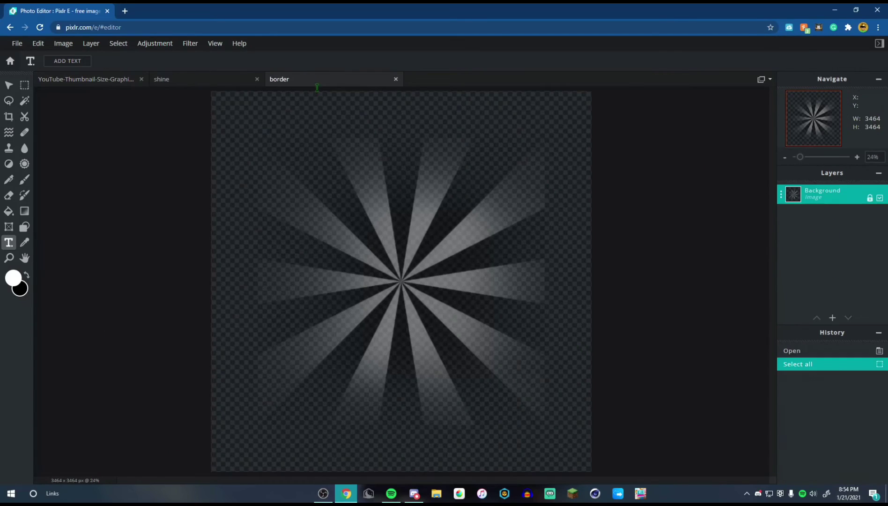
{"action": "key", "text": "ctrl+a"}
{"action": "left_click", "coordinate": [425, 200]}
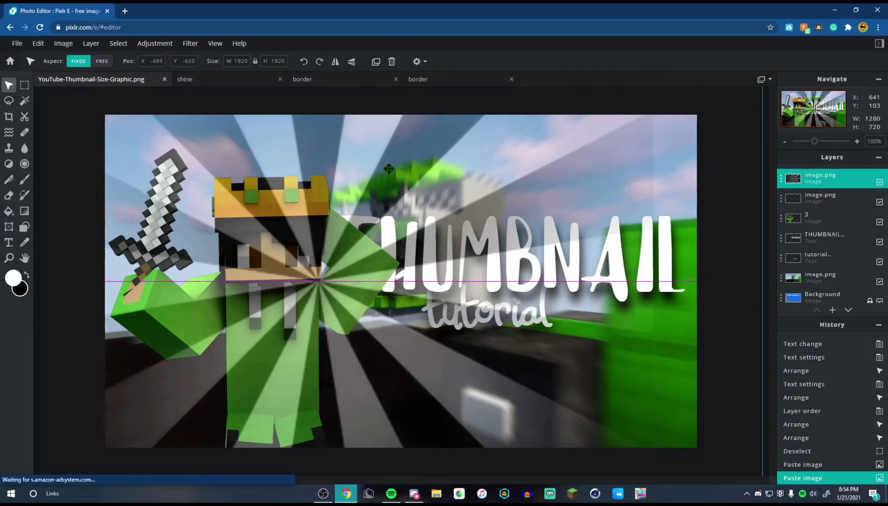
Step: Shrink the pasted sunburst to about 799 x 799 and position it over the character's raised arm at about X 96, Y -30
{"action": "left_click_drag", "start_coordinate": [401, 163], "coordinate": [280, 418]}
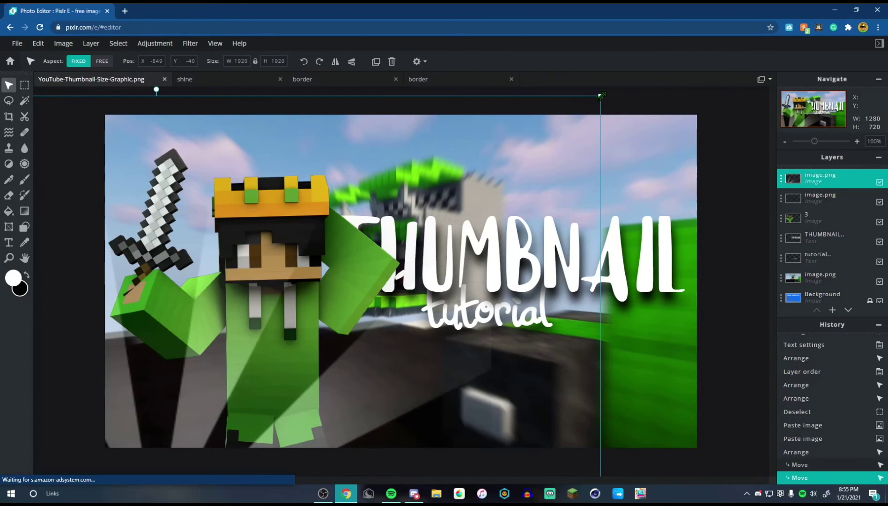
{"action": "mouse_move", "coordinate": [602, 96]}
{"action": "left_mouse_down"}
{"action": "mouse_move", "coordinate": [362, 335]}
{"action": "mouse_move", "coordinate": [513, 137]}
{"action": "mouse_move", "coordinate": [596, 96]}
{"action": "left_mouse_up"}
{"action": "left_click_drag", "start_coordinate": [573, 137], "coordinate": [561, 183]}
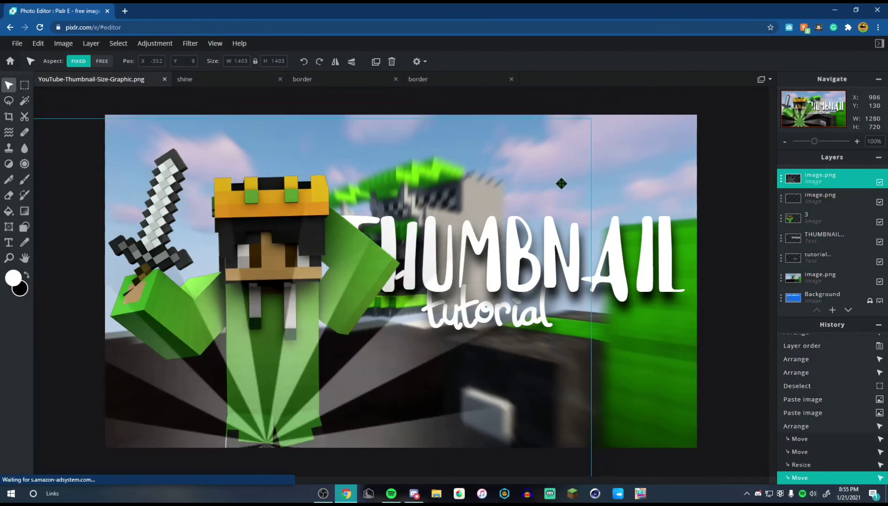
{"action": "left_click_drag", "start_coordinate": [591, 119], "coordinate": [313, 407]}
{"action": "left_click_drag", "start_coordinate": [244, 425], "coordinate": [451, 120]}
Step: Apply a light Gaussian blur to the sunburst layer
{"action": "left_click", "coordinate": [155, 43]}
{"action": "mouse_move", "coordinate": [119, 45]}
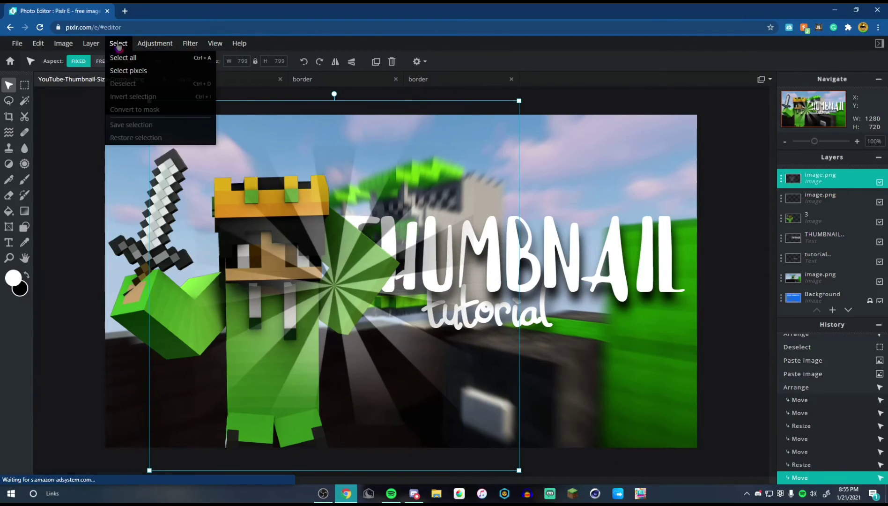
{"action": "left_click", "coordinate": [190, 43]}
{"action": "mouse_move", "coordinate": [220, 77]}
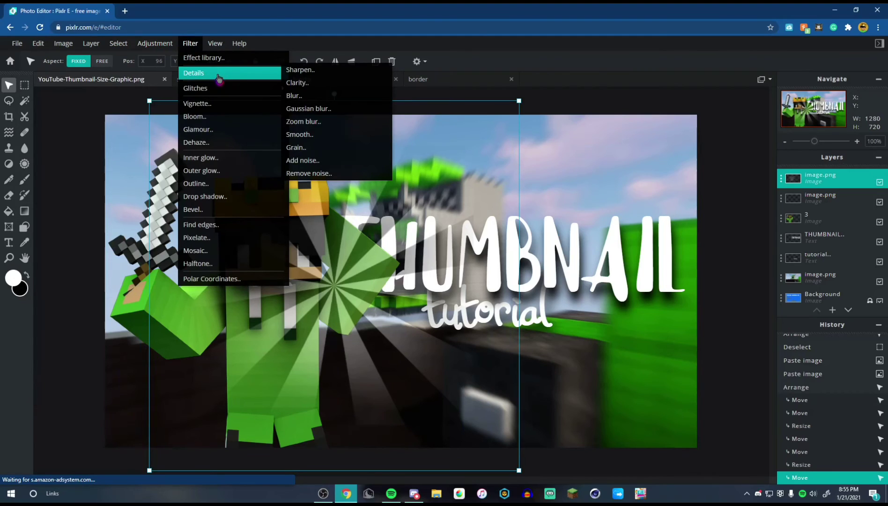
{"action": "left_click", "coordinate": [306, 110]}
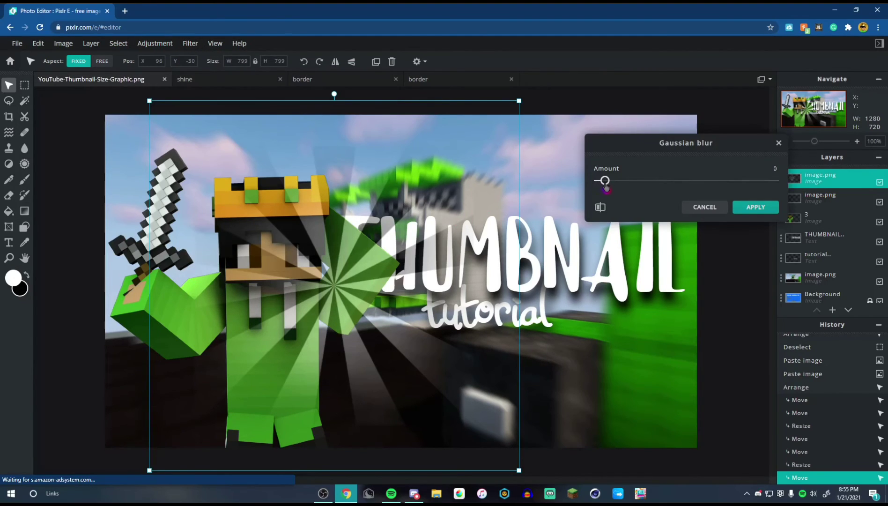
{"action": "left_click_drag", "start_coordinate": [606, 185], "coordinate": [636, 181]}
{"action": "left_click", "coordinate": [756, 207]}
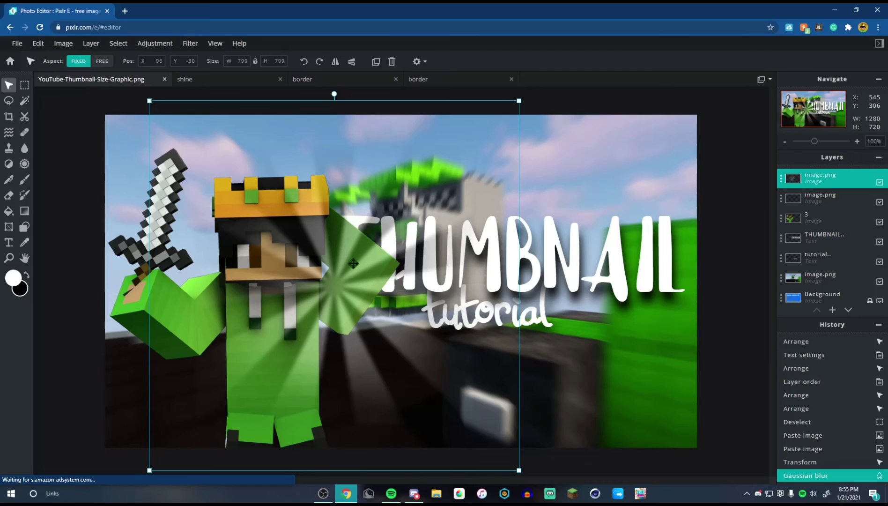
Step: Enlarge the sunburst to about 934 x 934 and place it behind the title, with its layer beneath the tutorial text layer
{"action": "left_click_drag", "start_coordinate": [353, 264], "coordinate": [341, 269]}
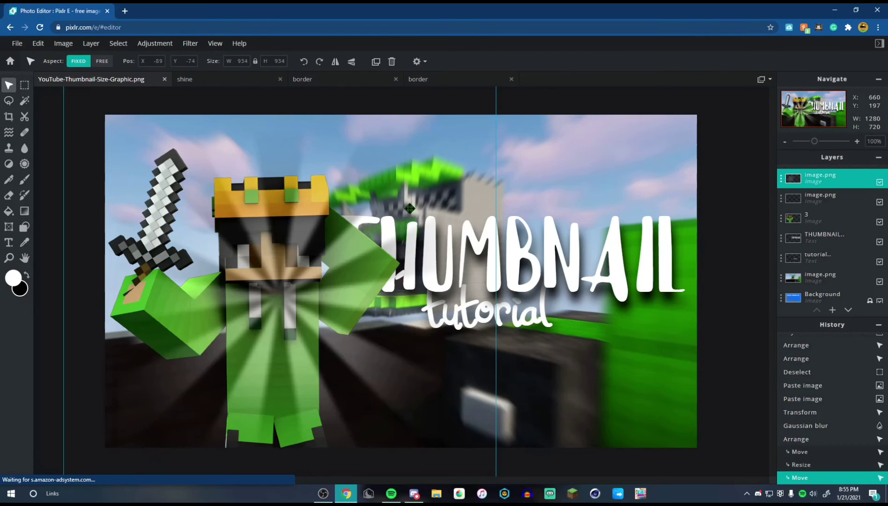
{"action": "left_click_drag", "start_coordinate": [410, 199], "coordinate": [629, 177]}
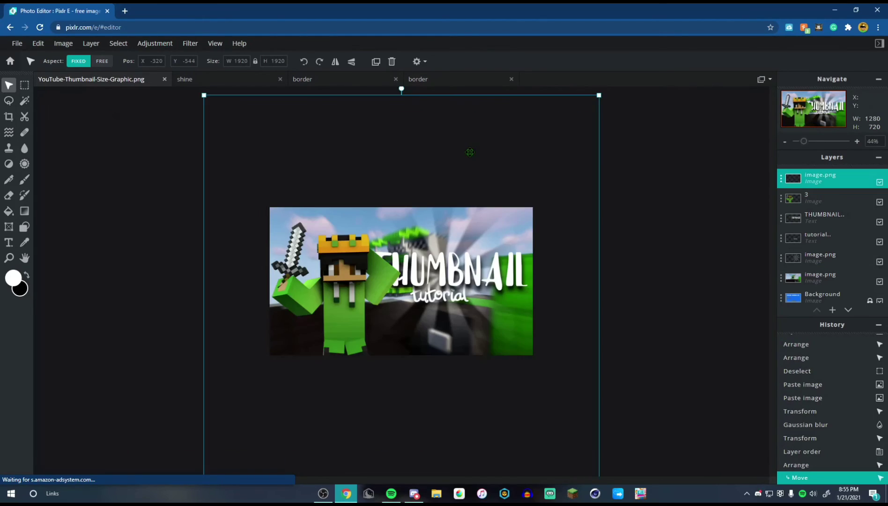
{"action": "scroll", "coordinate": [431, 247], "scroll_direction": "up", "scroll_amount": 1}
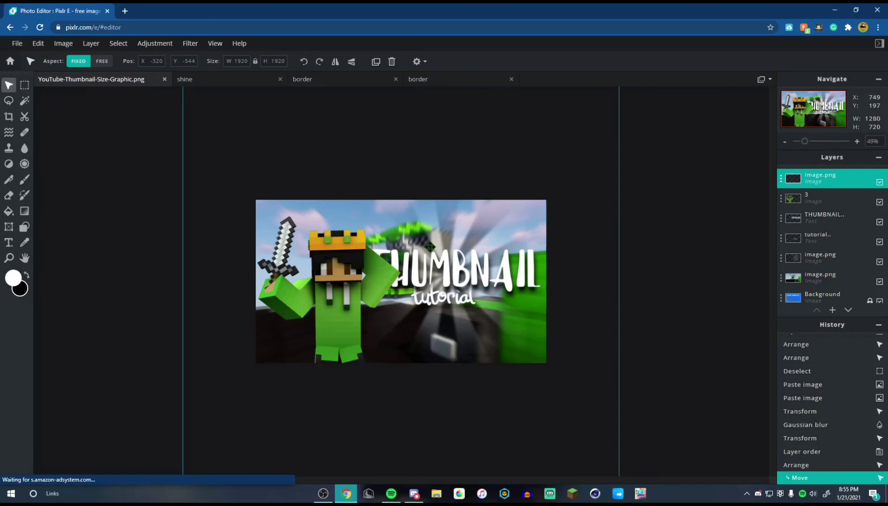
{"action": "key", "text": "ctrl+z"}
{"action": "scroll", "coordinate": [508, 188], "scroll_direction": "down", "scroll_amount": 3}
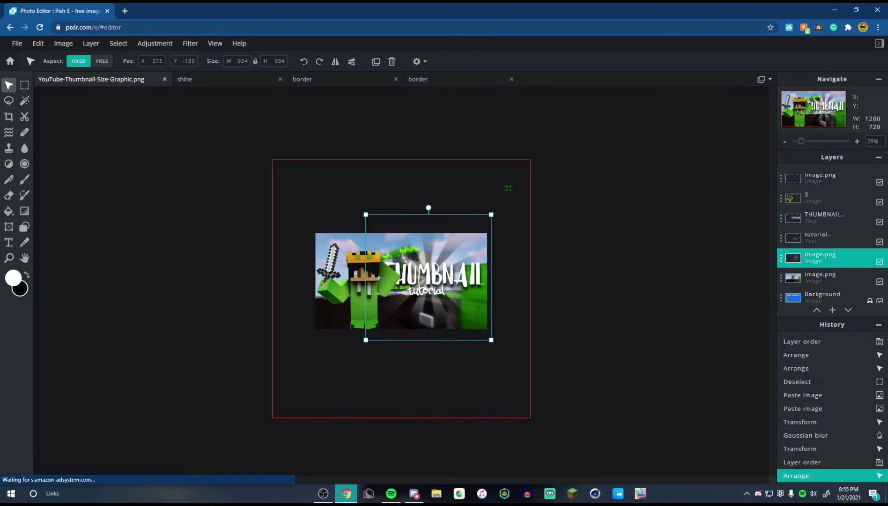
Step: Close both border documents
{"action": "left_click", "coordinate": [417, 87]}
{"action": "left_click", "coordinate": [337, 87]}
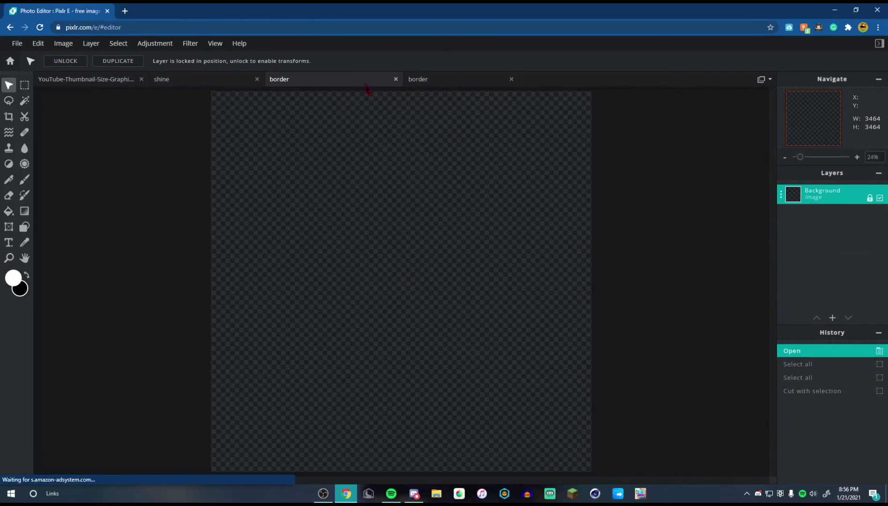
{"action": "left_click", "coordinate": [397, 80]}
{"action": "left_click", "coordinate": [397, 79]}
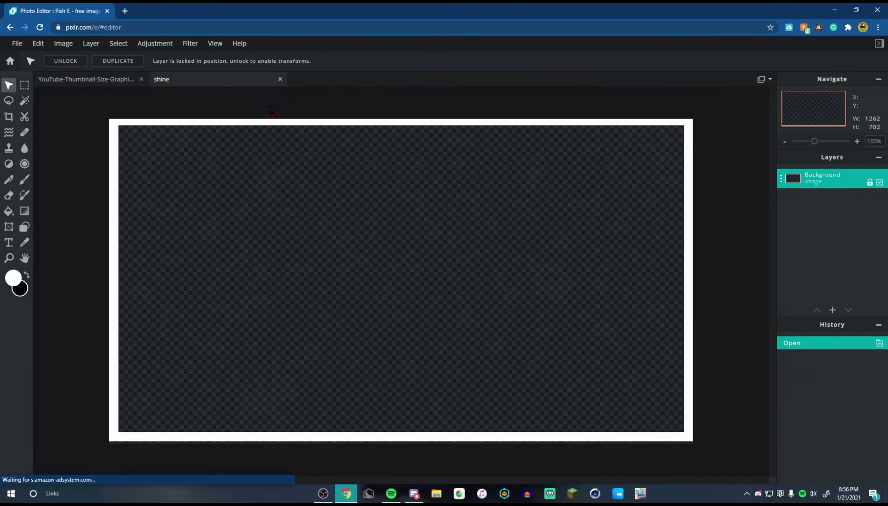
Step: Copy the entire white frame from the shine document, close that document, and paste the frame into the thumbnail
{"action": "key", "text": "ctrl+a"}
{"action": "key", "text": "ctrl+c"}
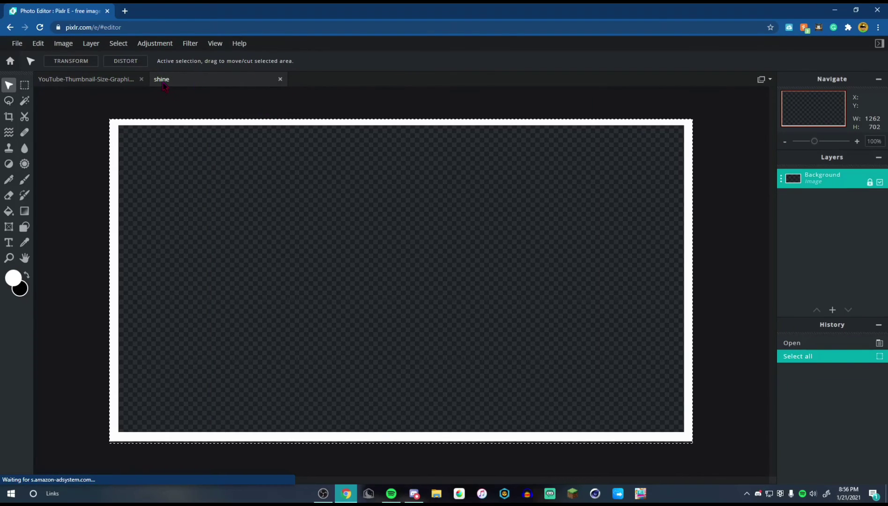
{"action": "left_click", "coordinate": [280, 79]}
{"action": "key", "text": "ctrl+v"}
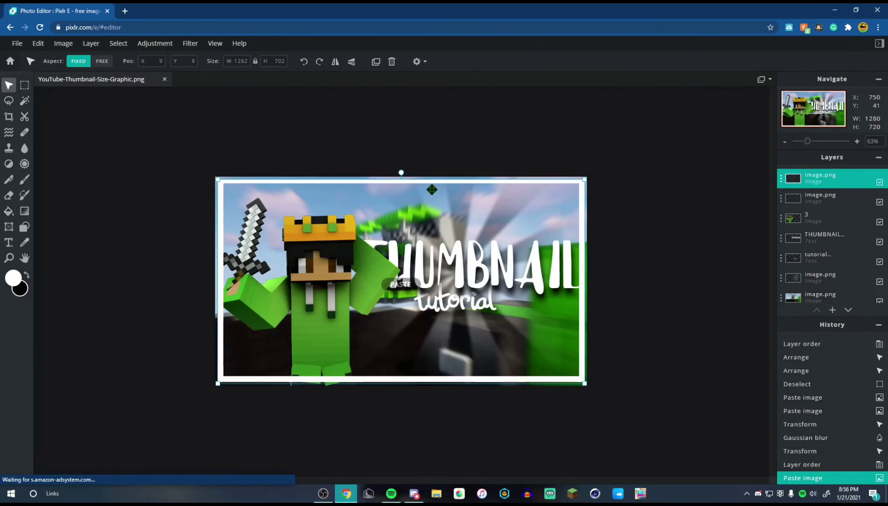
Step: Align the white frame to the canvas origin and stretch it to 1280 x 727 so it surrounds the whole thumbnail
{"action": "left_click_drag", "start_coordinate": [216, 180], "coordinate": [213, 177]}
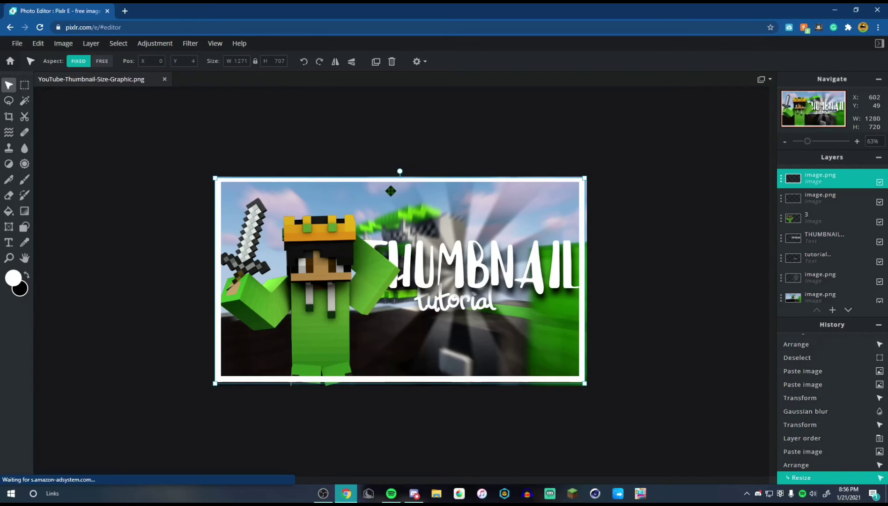
{"action": "scroll", "coordinate": [333, 384], "scroll_direction": "down", "scroll_amount": 1}
{"action": "scroll", "coordinate": [333, 383], "scroll_direction": "up", "scroll_amount": 3}
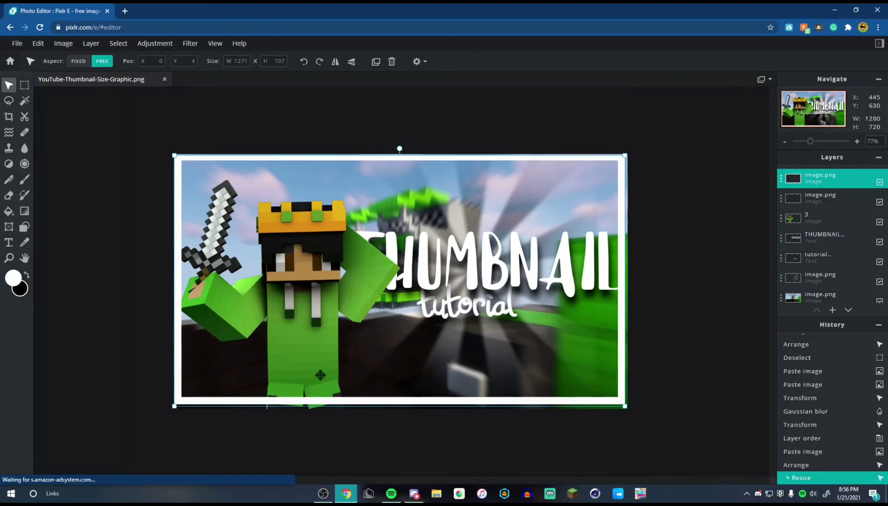
{"action": "scroll", "coordinate": [381, 162], "scroll_direction": "up", "scroll_amount": 2, "text": "ctrl"}
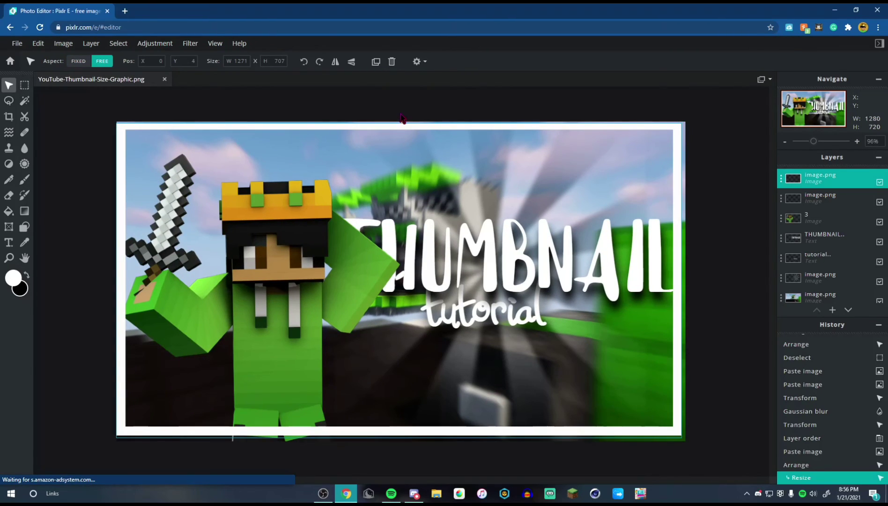
{"action": "key", "text": "shift"}
{"action": "left_click_drag", "start_coordinate": [398, 142], "coordinate": [395, 130]}
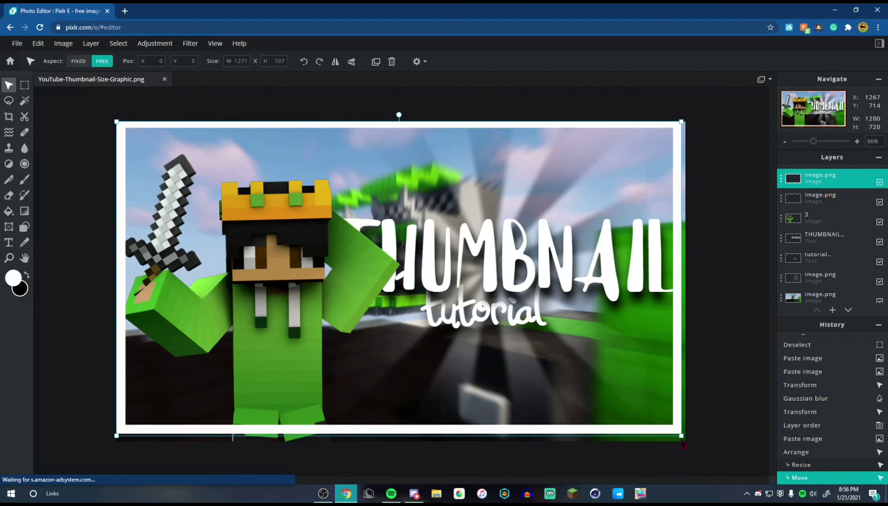
{"action": "left_click_drag", "start_coordinate": [682, 441], "coordinate": [687, 447]}
{"action": "scroll", "coordinate": [613, 317], "scroll_direction": "up", "scroll_amount": 3}
{"action": "scroll", "coordinate": [604, 322], "scroll_direction": "down", "scroll_amount": 4}
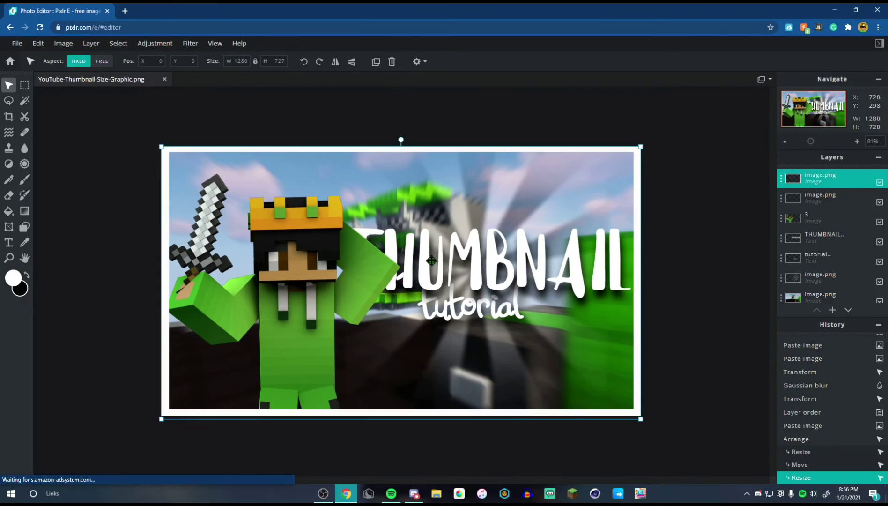
{"action": "scroll", "coordinate": [511, 311], "scroll_direction": "up", "scroll_amount": 2}
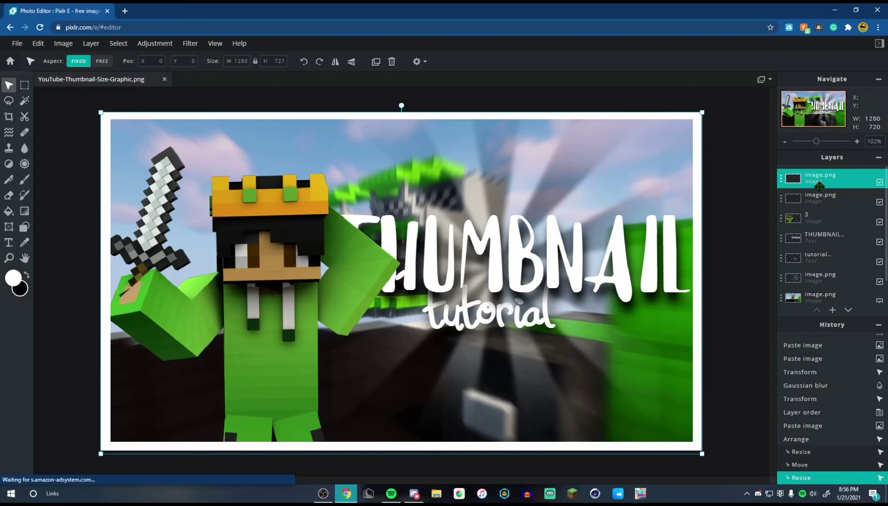
Step: Lower the white frame layer's opacity to make the border semi-transparent
{"action": "double_click", "coordinate": [819, 186]}
{"action": "left_click_drag", "start_coordinate": [781, 248], "coordinate": [717, 251]}
{"action": "left_click", "coordinate": [784, 167]}
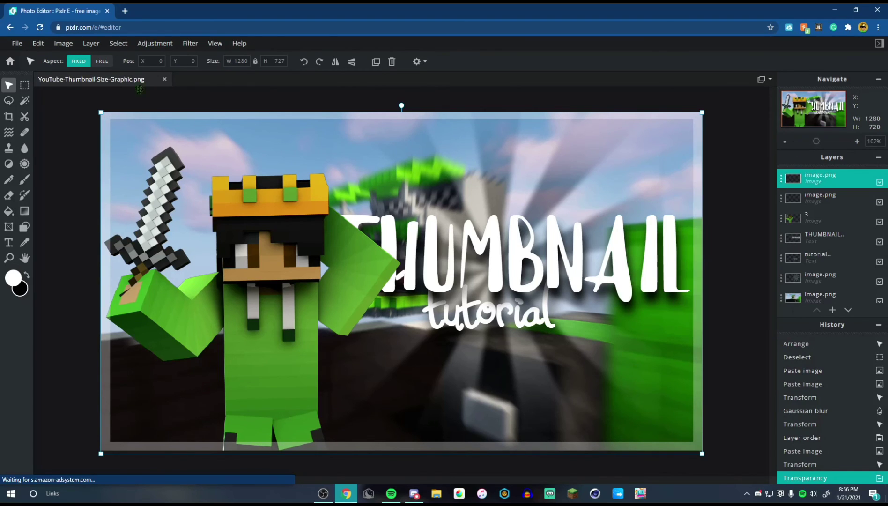
Step: Apply a Gaussian blur with an amount of about 60 to the frame layer
{"action": "left_click", "coordinate": [155, 44]}
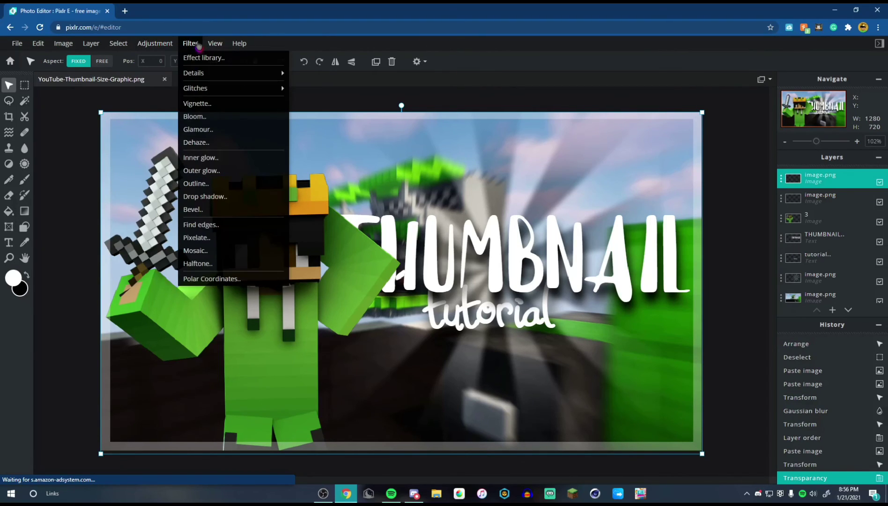
{"action": "mouse_move", "coordinate": [219, 73]}
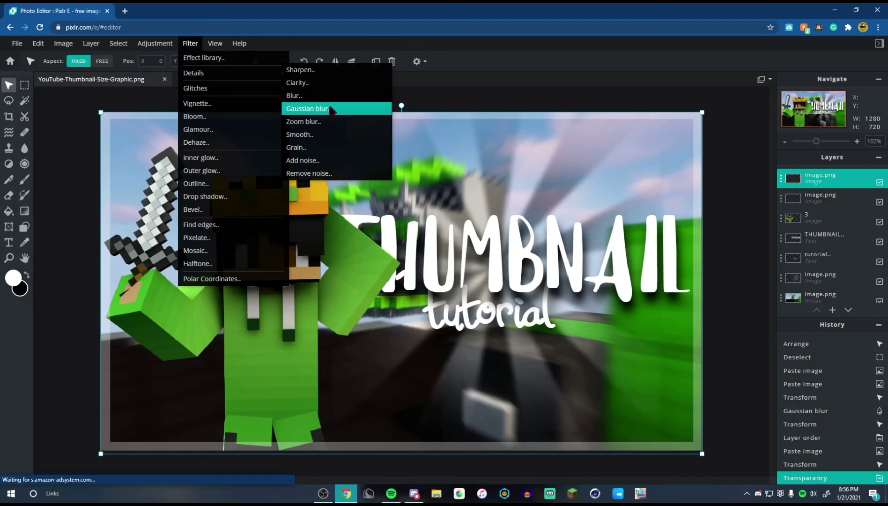
{"action": "left_click", "coordinate": [331, 109]}
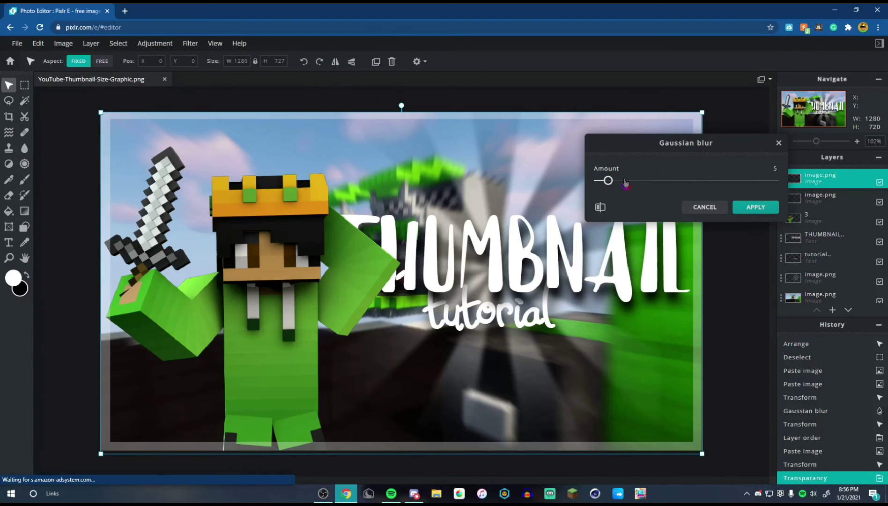
{"action": "left_click", "coordinate": [626, 183]}
{"action": "left_click_drag", "start_coordinate": [626, 182], "coordinate": [720, 183]}
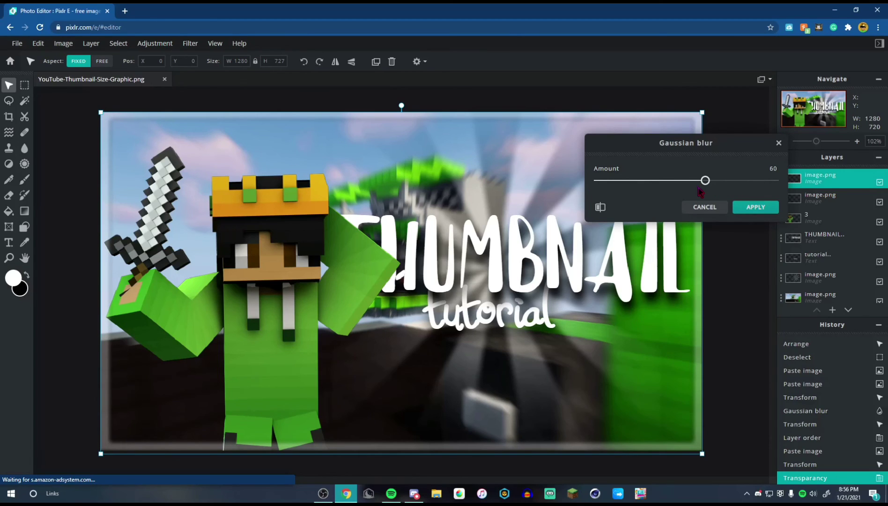
{"action": "left_click", "coordinate": [753, 206]}
Step: Examine the thumbnail's overall composition up close and from afar, checking the character, title, sunburst and blurred border
{"action": "left_click", "coordinate": [814, 199]}
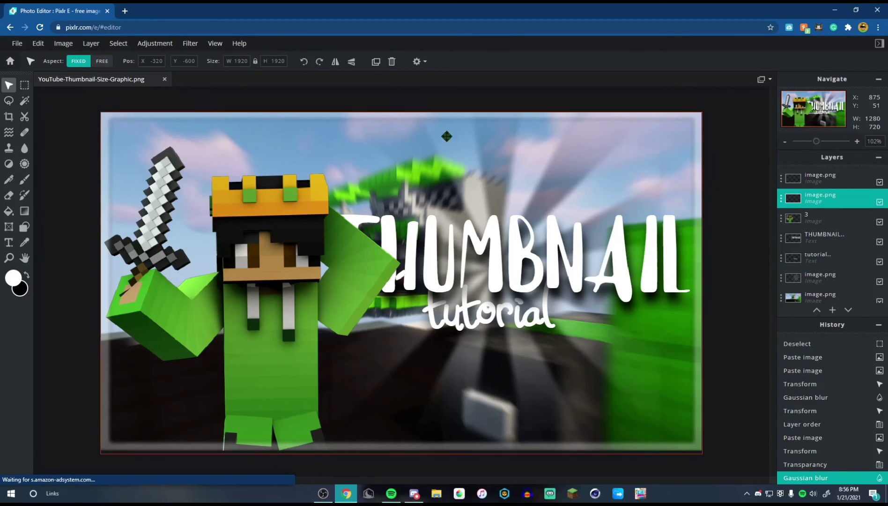
{"action": "scroll", "coordinate": [557, 232], "scroll_direction": "down", "scroll_amount": 5}
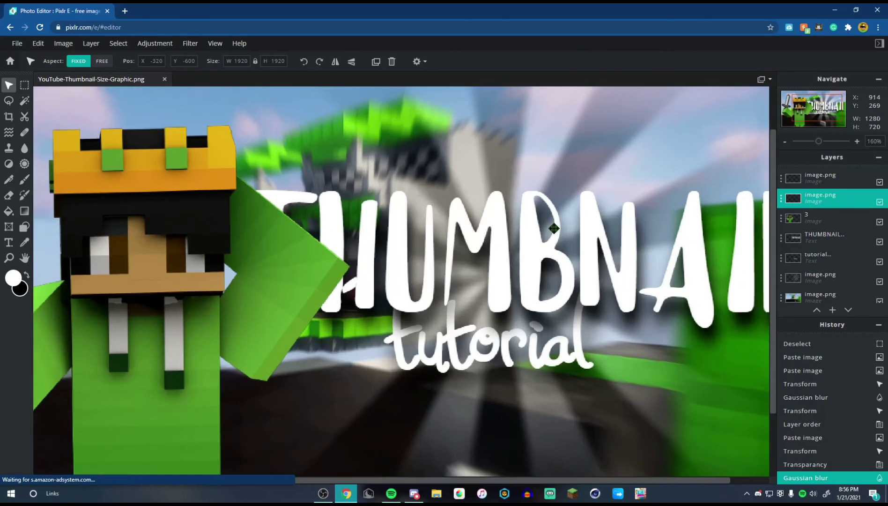
{"action": "left_click", "coordinate": [150, 329]}
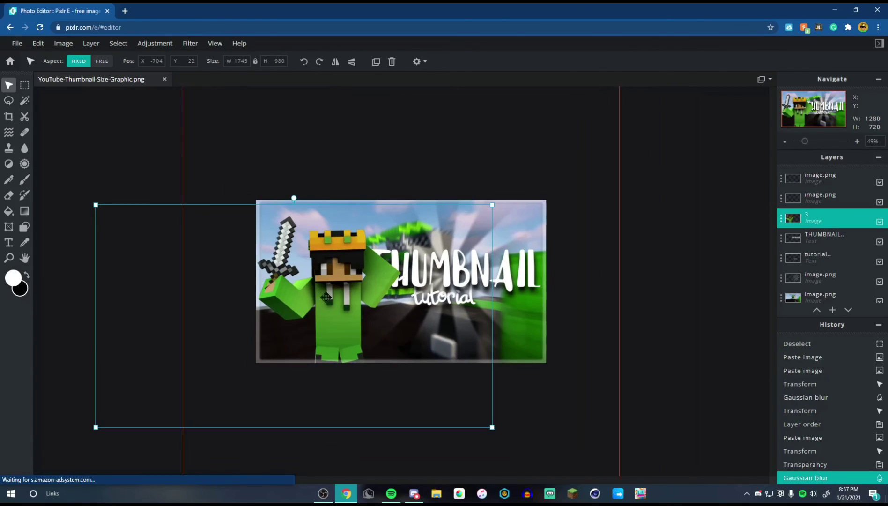
{"action": "left_click", "coordinate": [565, 392]}
{"action": "scroll", "coordinate": [472, 327], "scroll_direction": "up", "scroll_amount": 3}
{"action": "scroll", "coordinate": [485, 345], "scroll_direction": "up", "scroll_amount": 1}
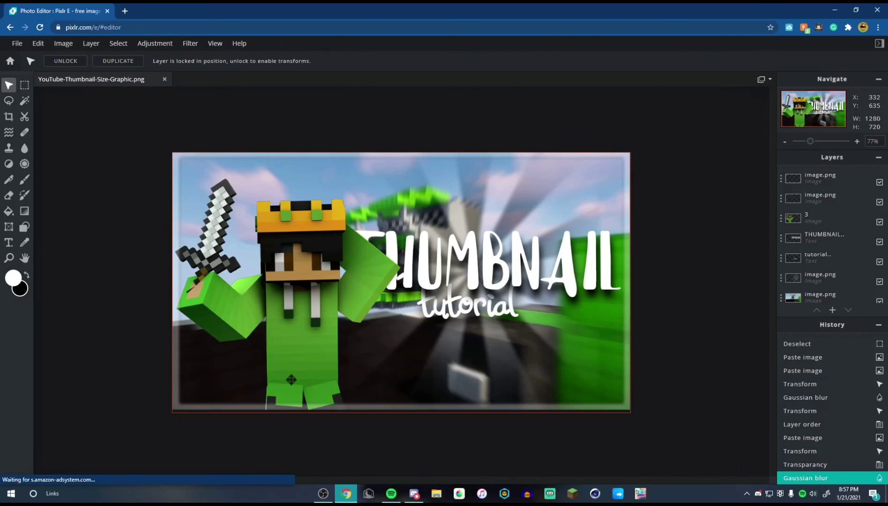
{"action": "scroll", "coordinate": [263, 328], "scroll_direction": "up", "scroll_amount": 3}
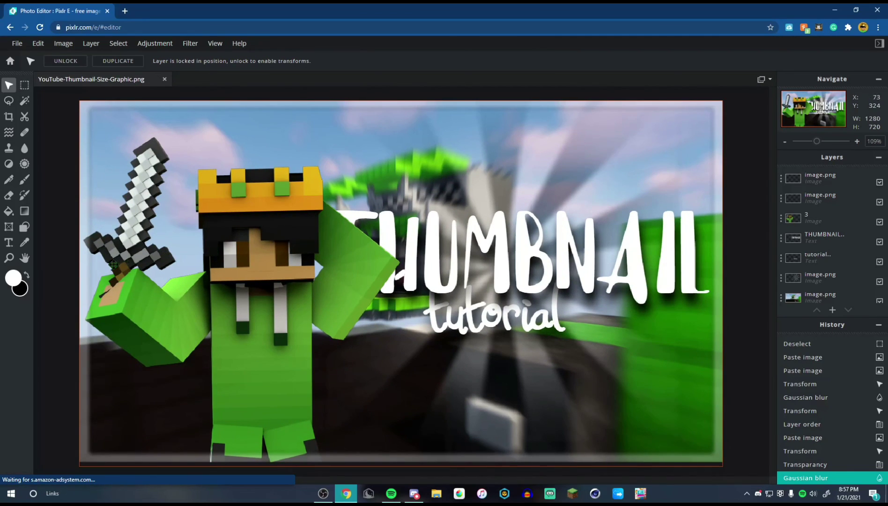
{"action": "scroll", "coordinate": [114, 264], "scroll_direction": "up", "scroll_amount": 1}
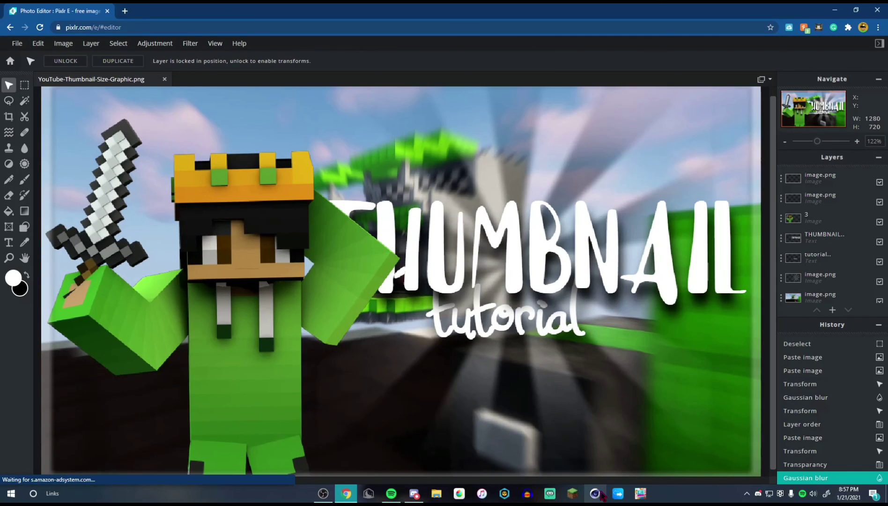
{"action": "scroll", "coordinate": [257, 287], "scroll_direction": "down", "scroll_amount": 1}
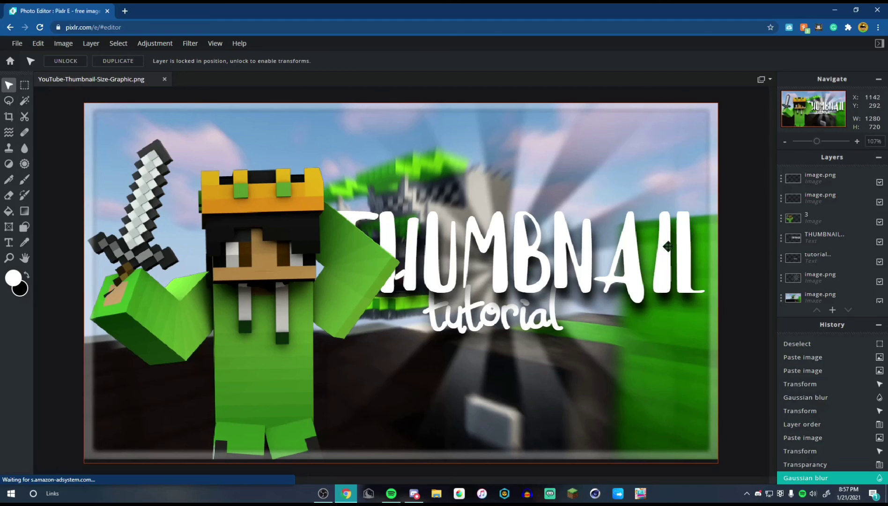
{"action": "scroll", "coordinate": [555, 220], "scroll_direction": "down", "scroll_amount": 1}
{"action": "scroll", "coordinate": [544, 227], "scroll_direction": "down", "scroll_amount": 1}
{"action": "scroll", "coordinate": [539, 227], "scroll_direction": "up", "scroll_amount": 1}
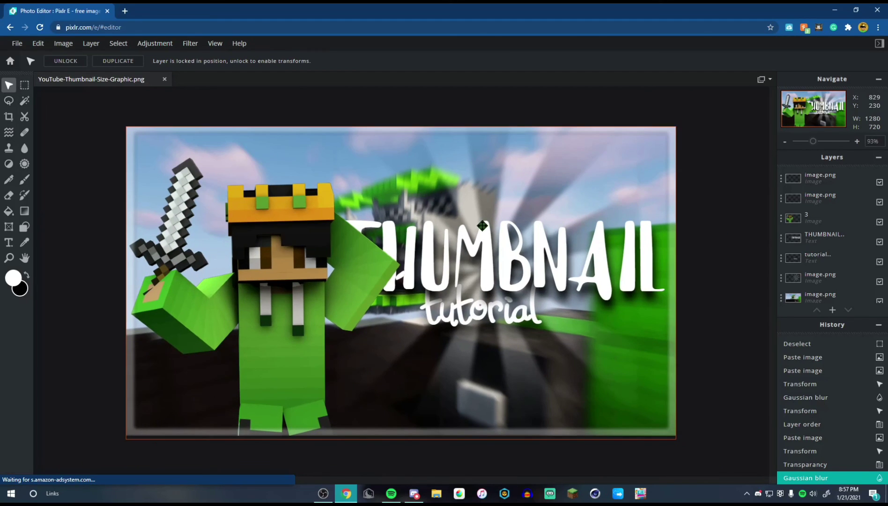